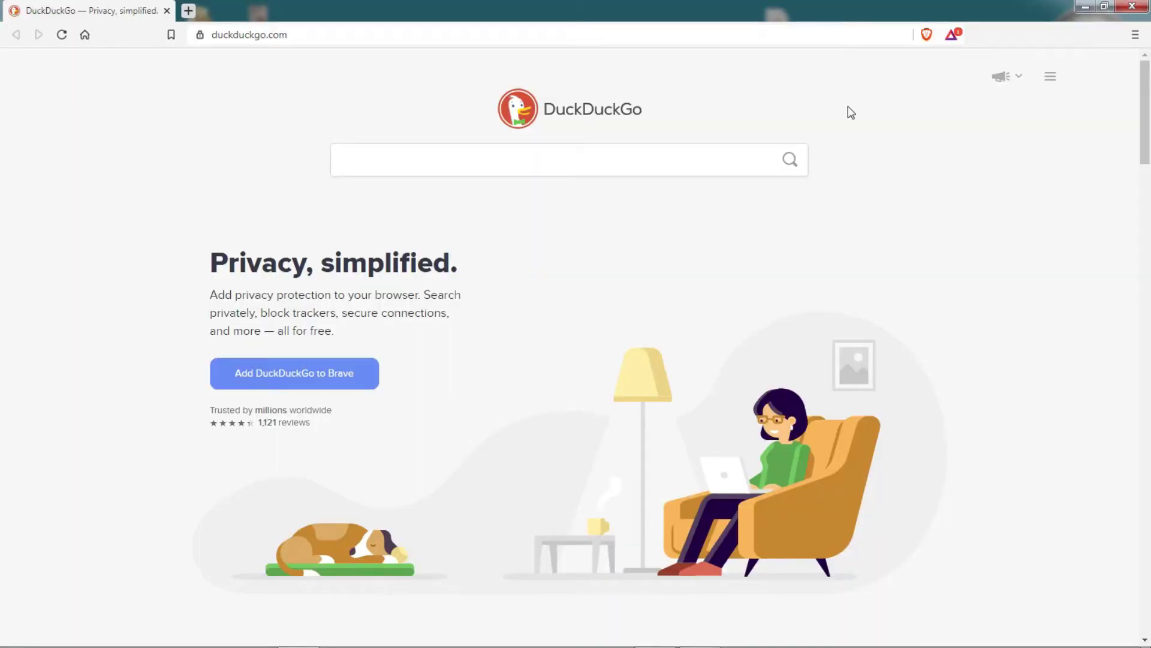
{"action": "type", "text": "agelioque ker"}
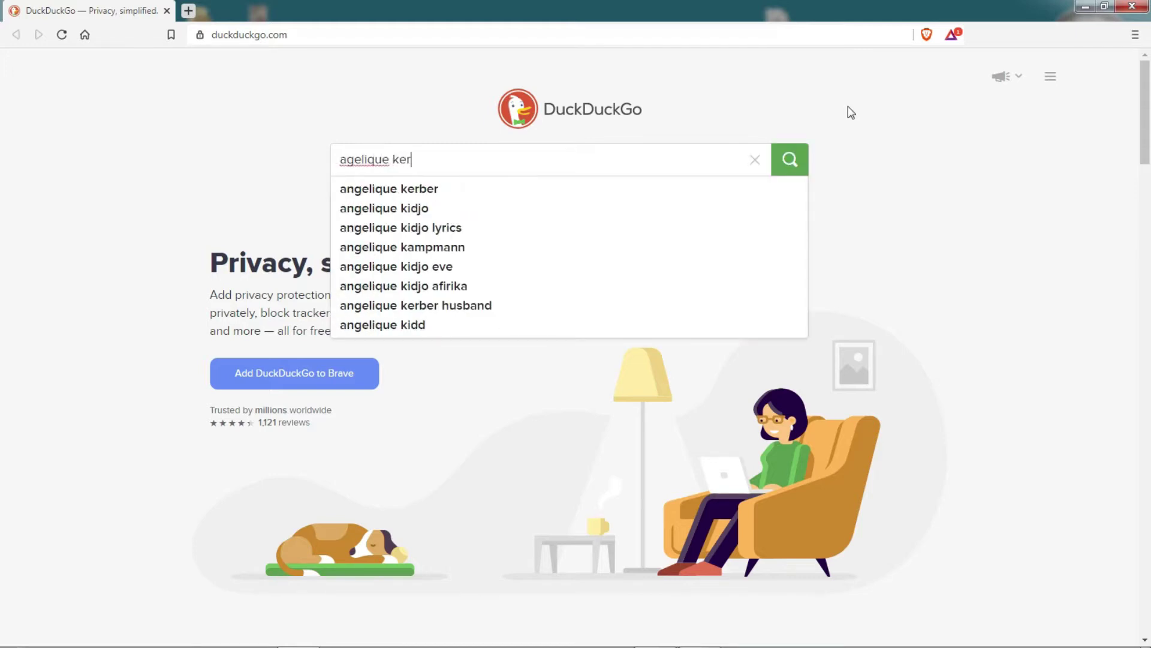
{"action": "type", "text": "ber"}
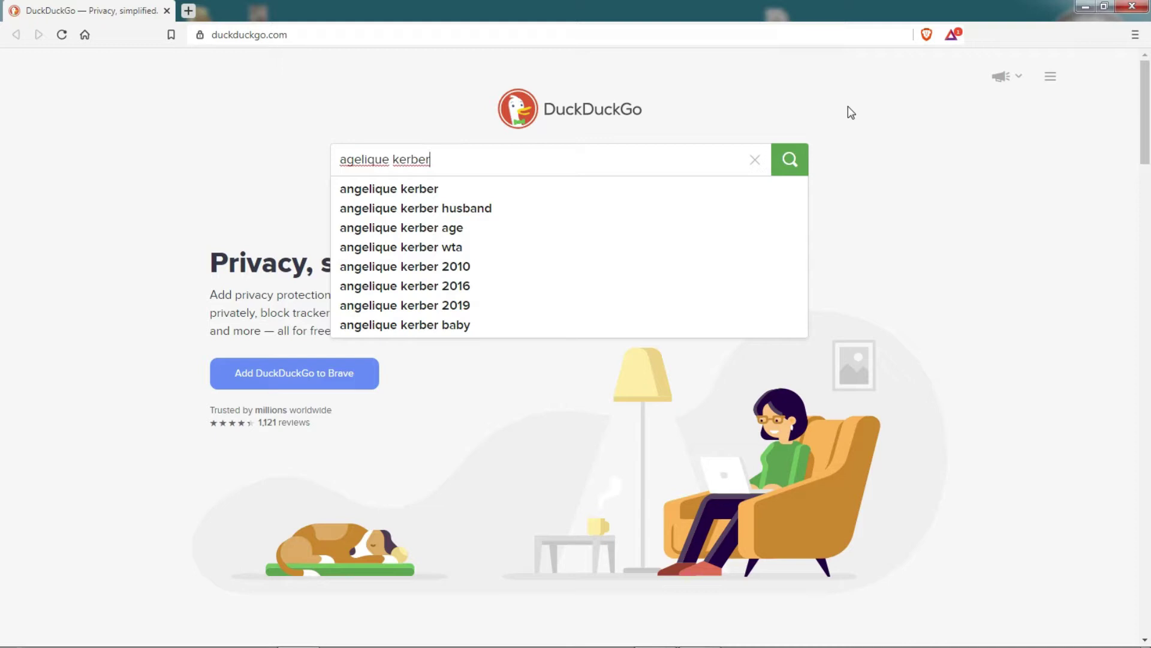
- Choose the 'angelique kerber' suggestion and run the DuckDuckGo search
{"action": "key", "text": "Down"}
{"action": "key", "text": "Return"}
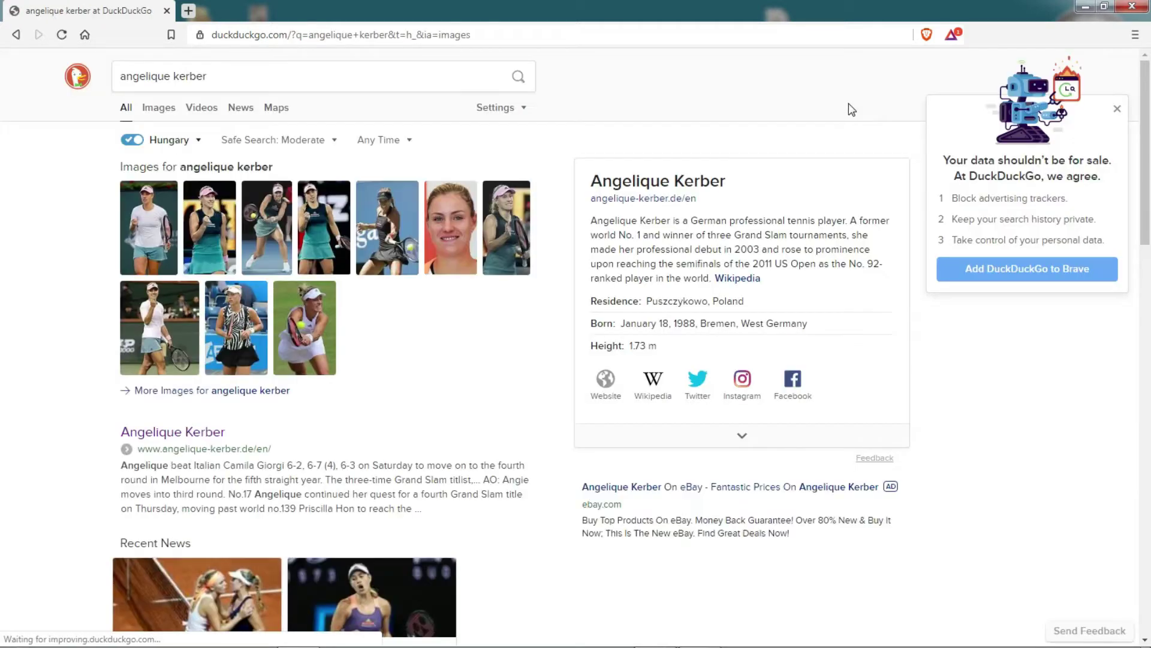
{"action": "scroll", "coordinate": [545, 388], "scroll_direction": "down", "scroll_amount": 3}
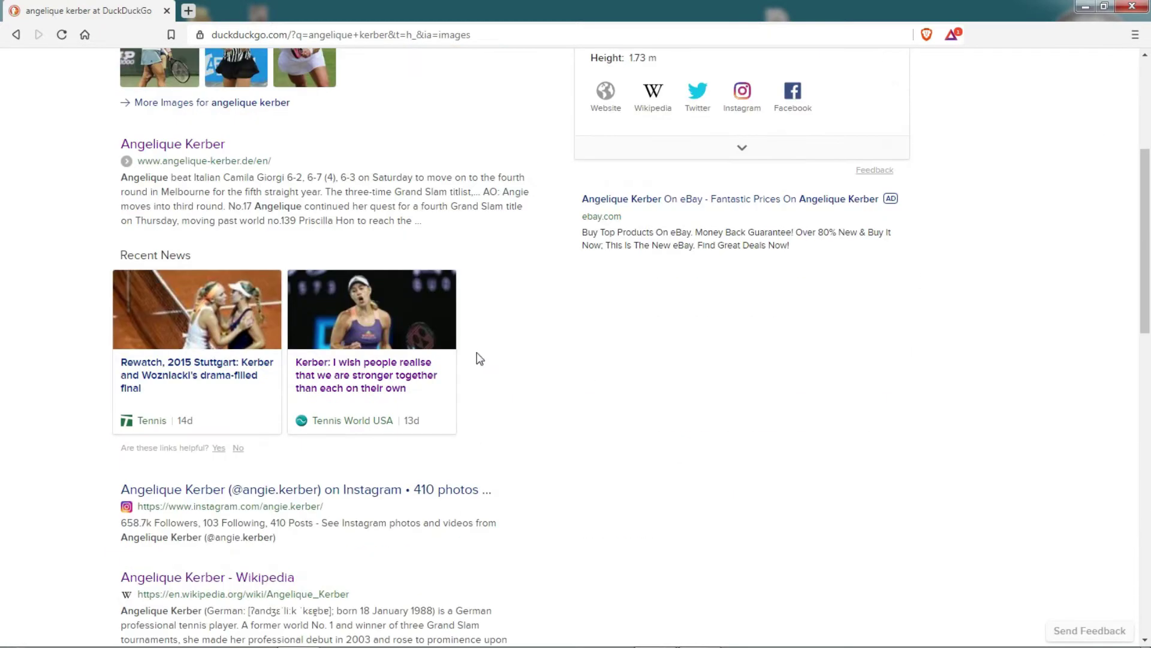
- Open the angelique-kerber.de result from the search listing
{"action": "left_click", "coordinate": [205, 153]}
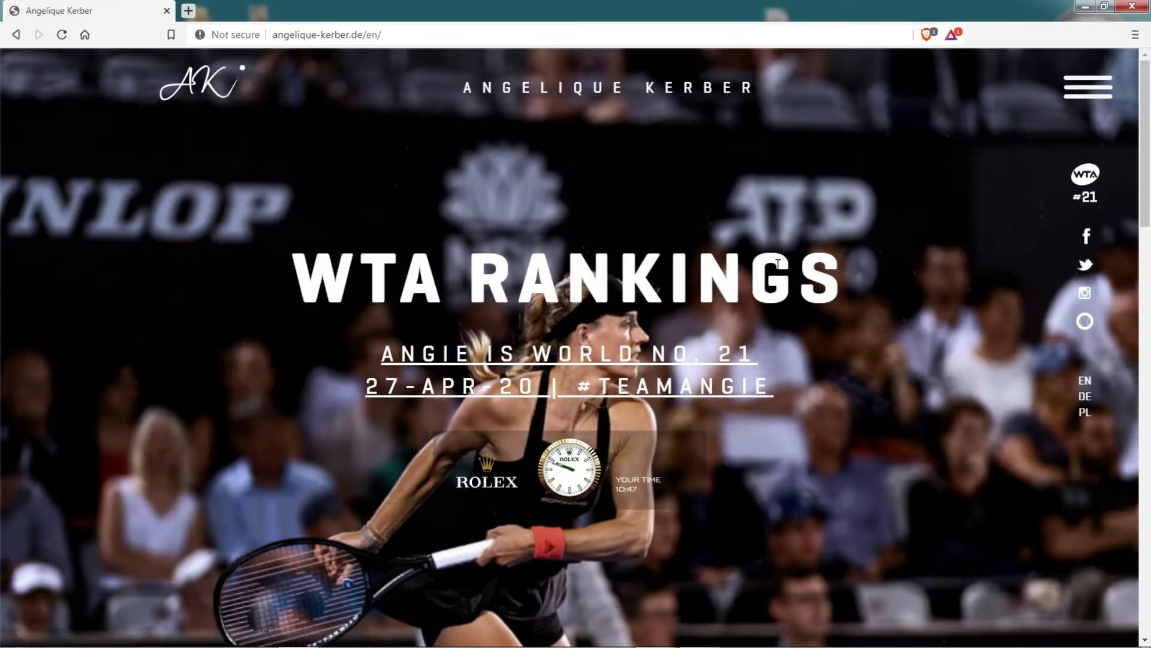
{"action": "scroll", "coordinate": [877, 251], "scroll_direction": "down", "scroll_amount": 4}
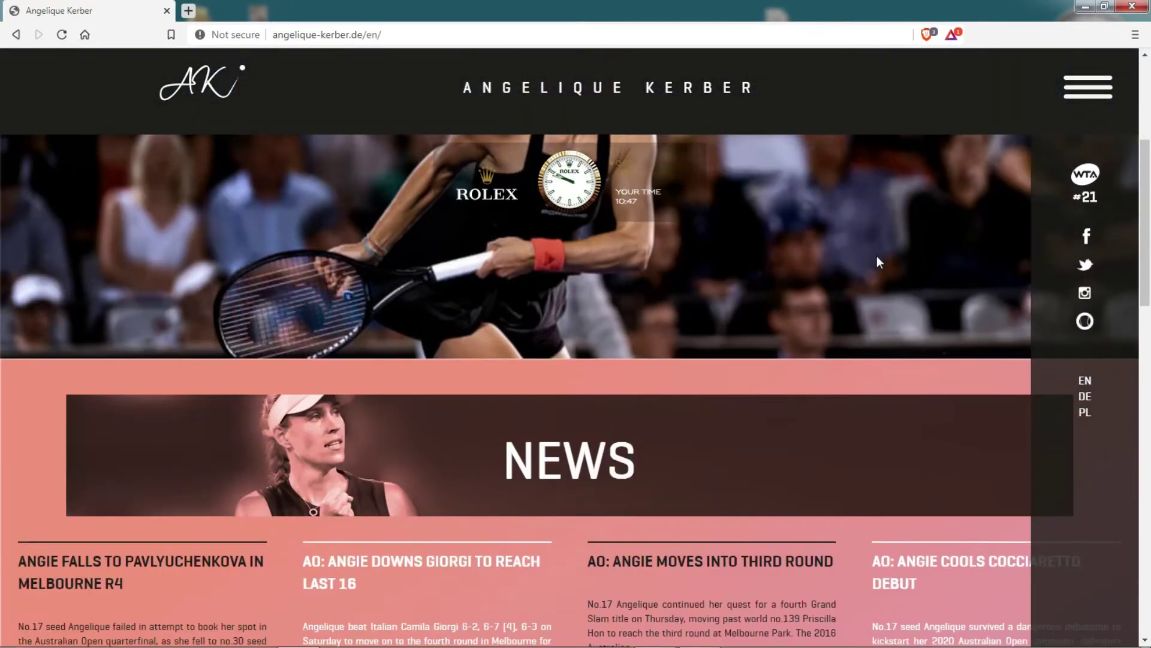
{"action": "scroll", "coordinate": [876, 258], "scroll_direction": "up", "scroll_amount": 4}
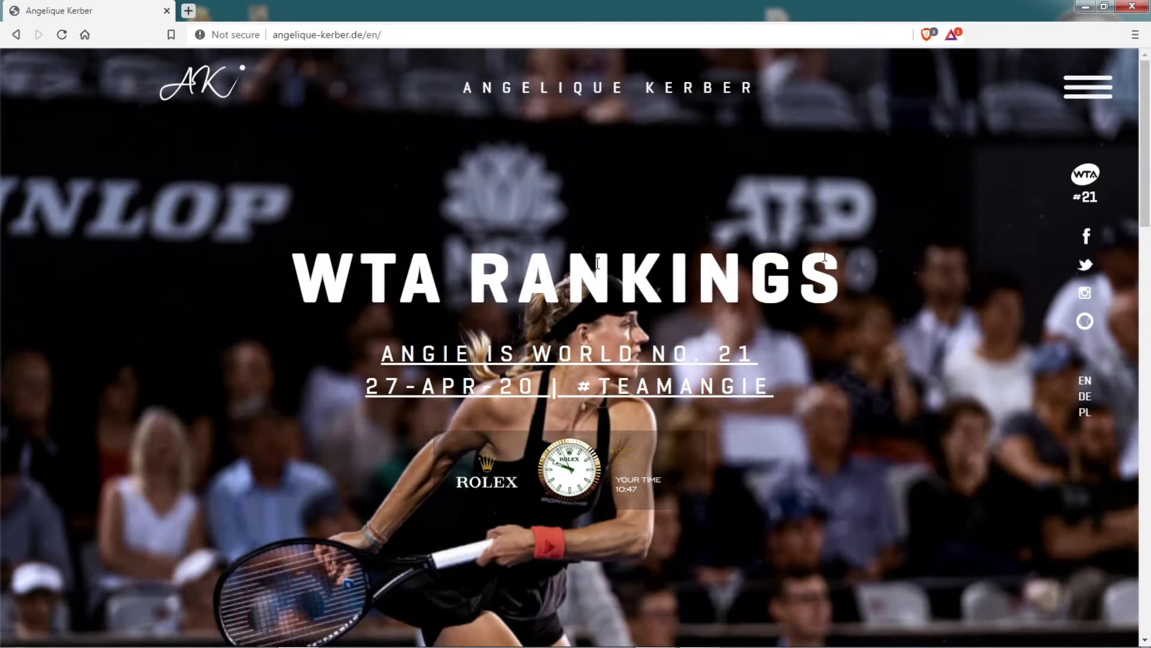
{"action": "scroll", "coordinate": [877, 451], "scroll_direction": "down", "scroll_amount": 2}
{"action": "scroll", "coordinate": [874, 456], "scroll_direction": "down", "scroll_amount": 3}
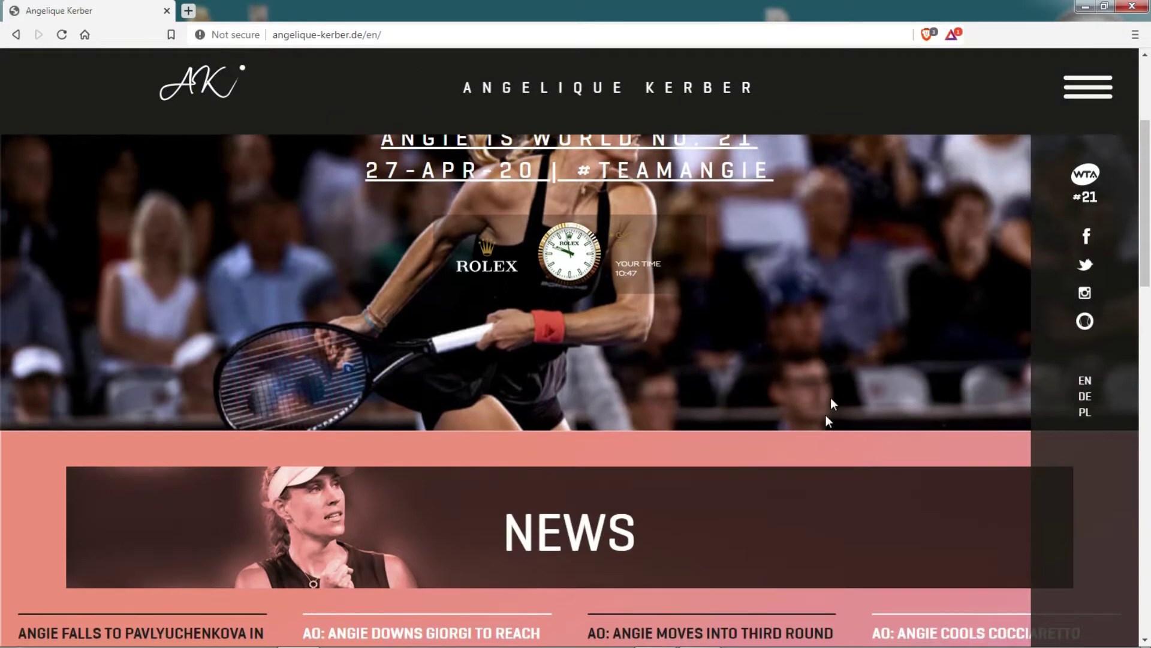
{"action": "scroll", "coordinate": [831, 394], "scroll_direction": "up", "scroll_amount": 4}
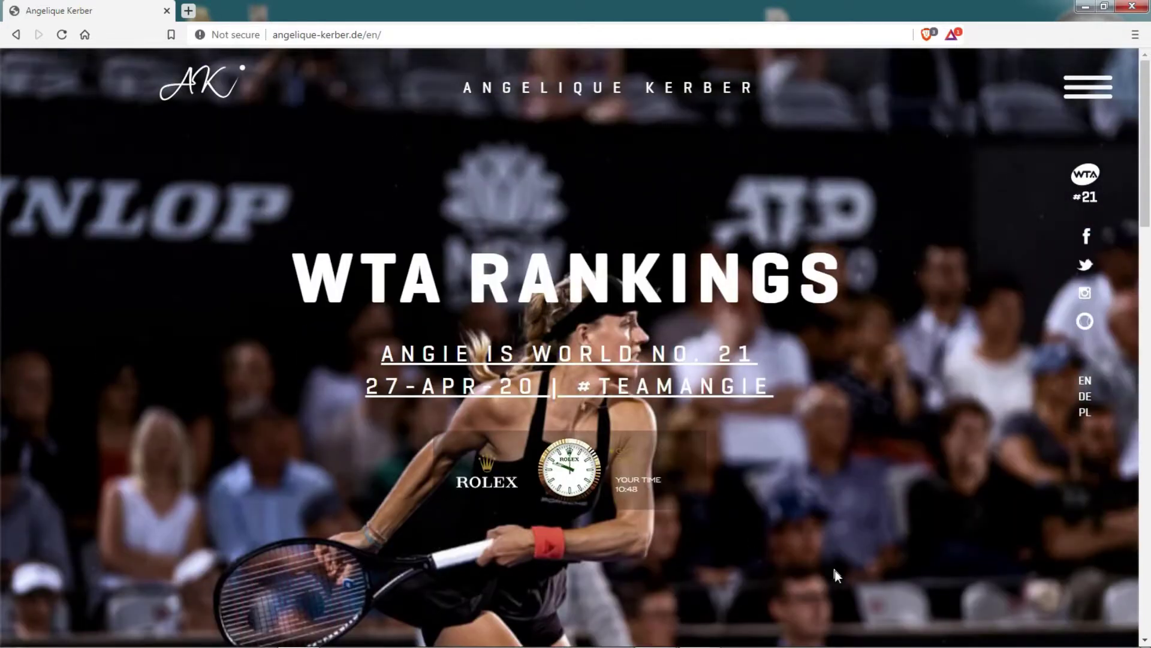
- Restore Brave to a smaller window and resize its height taller, shorter, then taller again
{"action": "left_click", "coordinate": [1103, 7]}
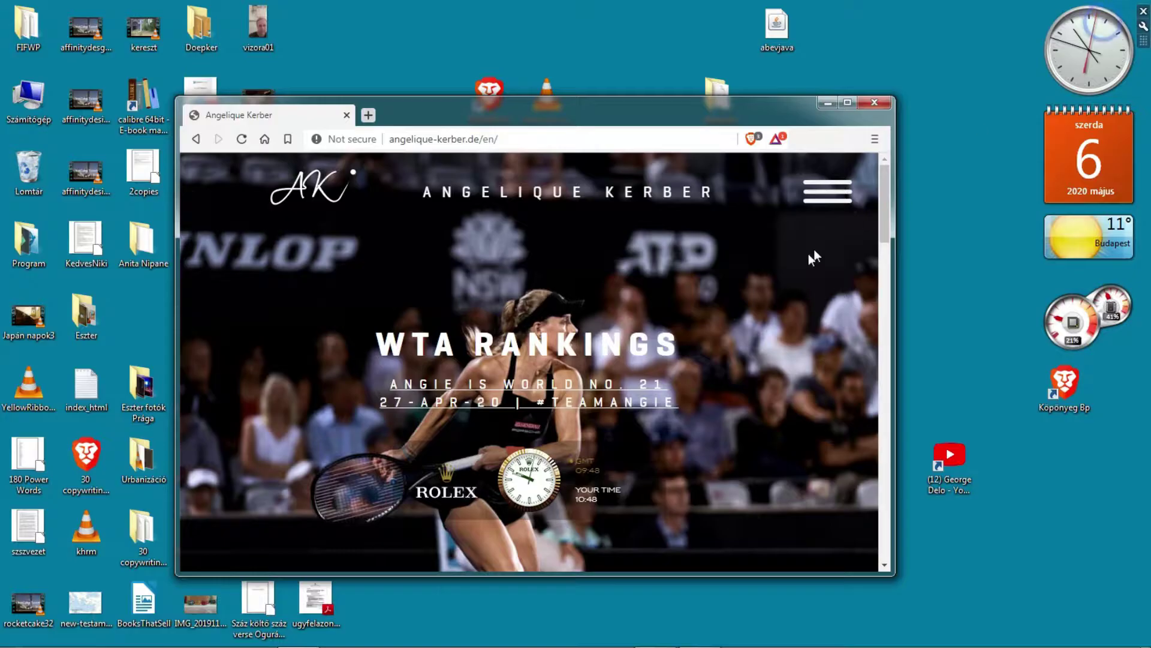
{"action": "scroll", "coordinate": [802, 323], "scroll_direction": "down", "scroll_amount": 2}
{"action": "scroll", "coordinate": [801, 332], "scroll_direction": "up", "scroll_amount": 2}
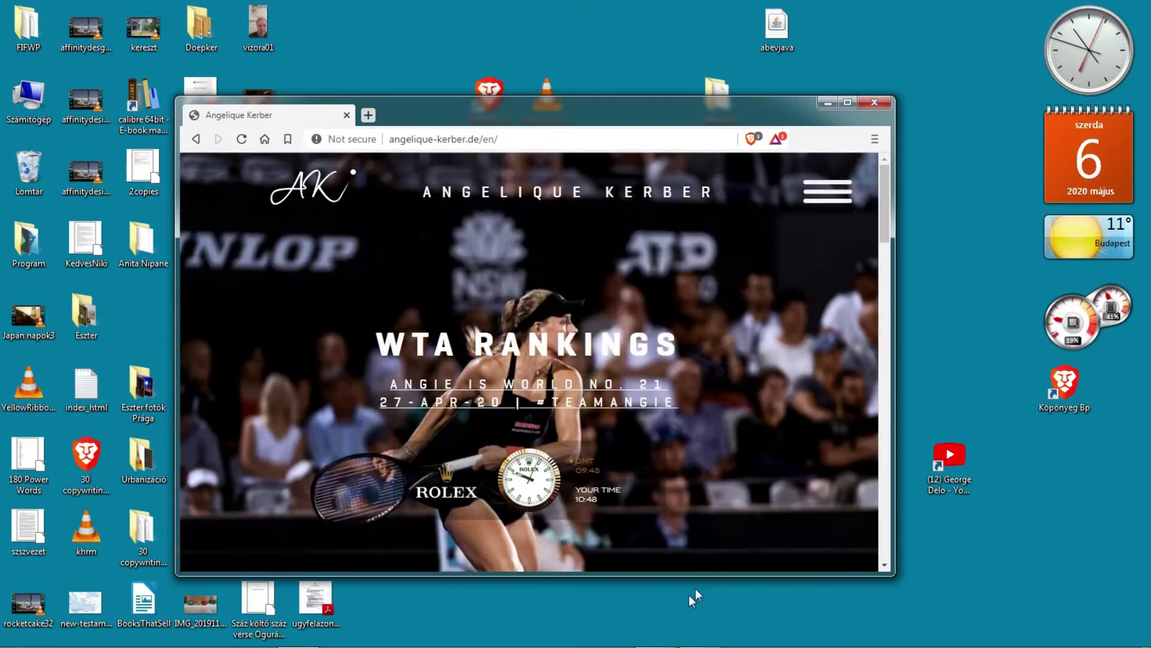
{"action": "left_click_drag", "start_coordinate": [704, 574], "coordinate": [711, 413]}
{"action": "scroll", "coordinate": [767, 328], "scroll_direction": "down", "scroll_amount": 3}
{"action": "scroll", "coordinate": [766, 333], "scroll_direction": "up", "scroll_amount": 3}
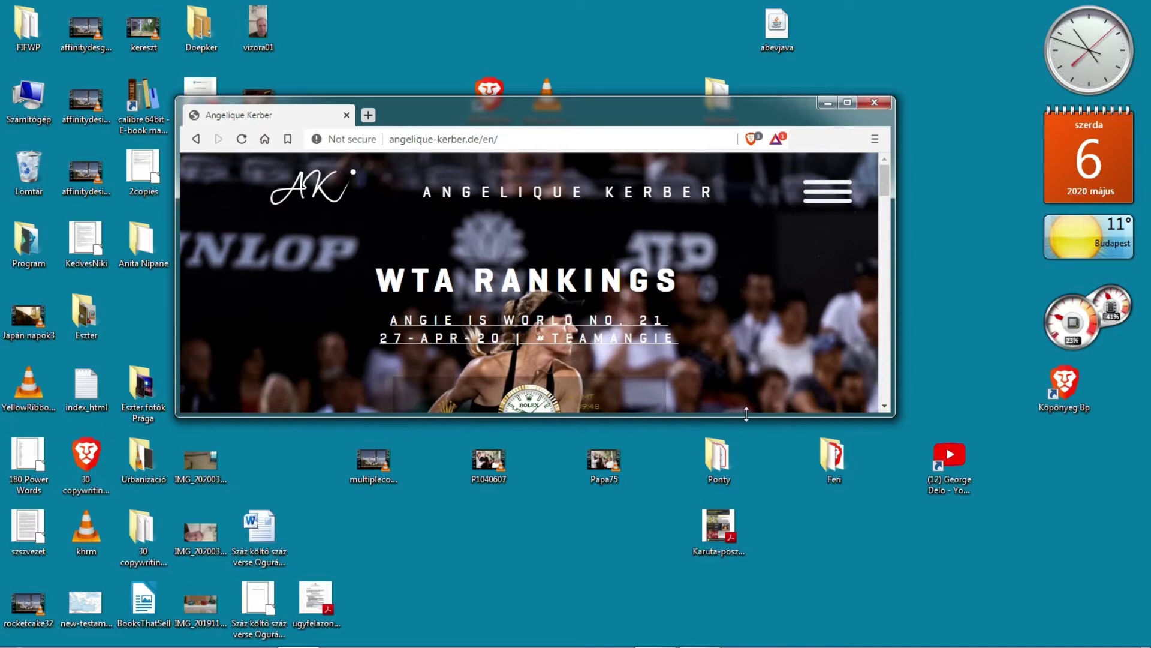
{"action": "left_click_drag", "start_coordinate": [744, 416], "coordinate": [738, 599]}
{"action": "scroll", "coordinate": [734, 501], "scroll_direction": "down", "scroll_amount": 2}
{"action": "scroll", "coordinate": [733, 508], "scroll_direction": "up", "scroll_amount": 2}
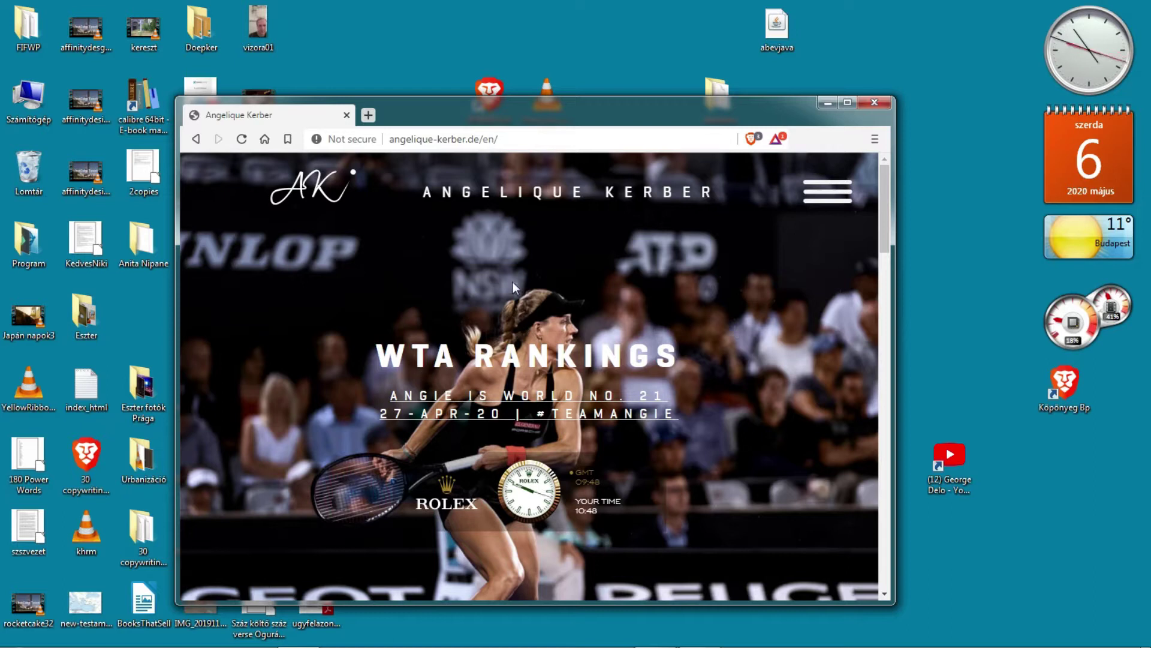
{"action": "scroll", "coordinate": [725, 455], "scroll_direction": "down", "scroll_amount": 3}
{"action": "scroll", "coordinate": [724, 457], "scroll_direction": "up", "scroll_amount": 3}
{"action": "left_click_drag", "start_coordinate": [675, 601], "coordinate": [716, 384]}
{"action": "scroll", "coordinate": [779, 253], "scroll_direction": "down", "scroll_amount": 3}
{"action": "scroll", "coordinate": [771, 279], "scroll_direction": "up", "scroll_amount": 3}
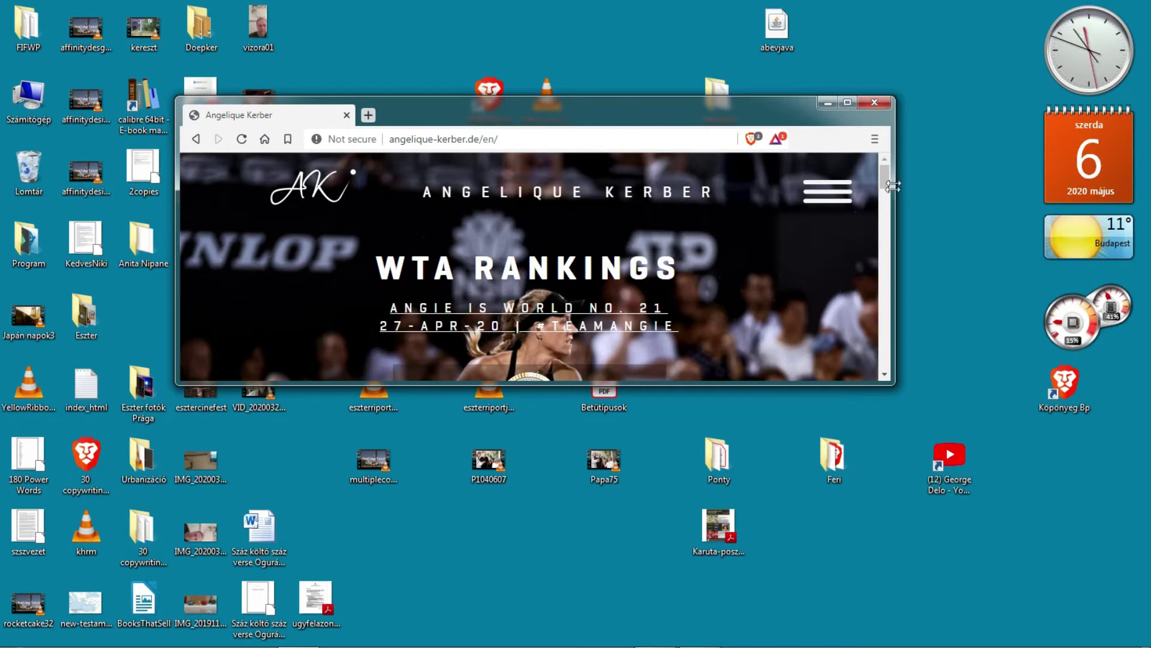
{"action": "scroll", "coordinate": [881, 226], "scroll_direction": "down", "scroll_amount": 3}
{"action": "scroll", "coordinate": [881, 226], "scroll_direction": "up", "scroll_amount": 3}
{"action": "left_click_drag", "start_coordinate": [758, 382], "coordinate": [760, 498]}
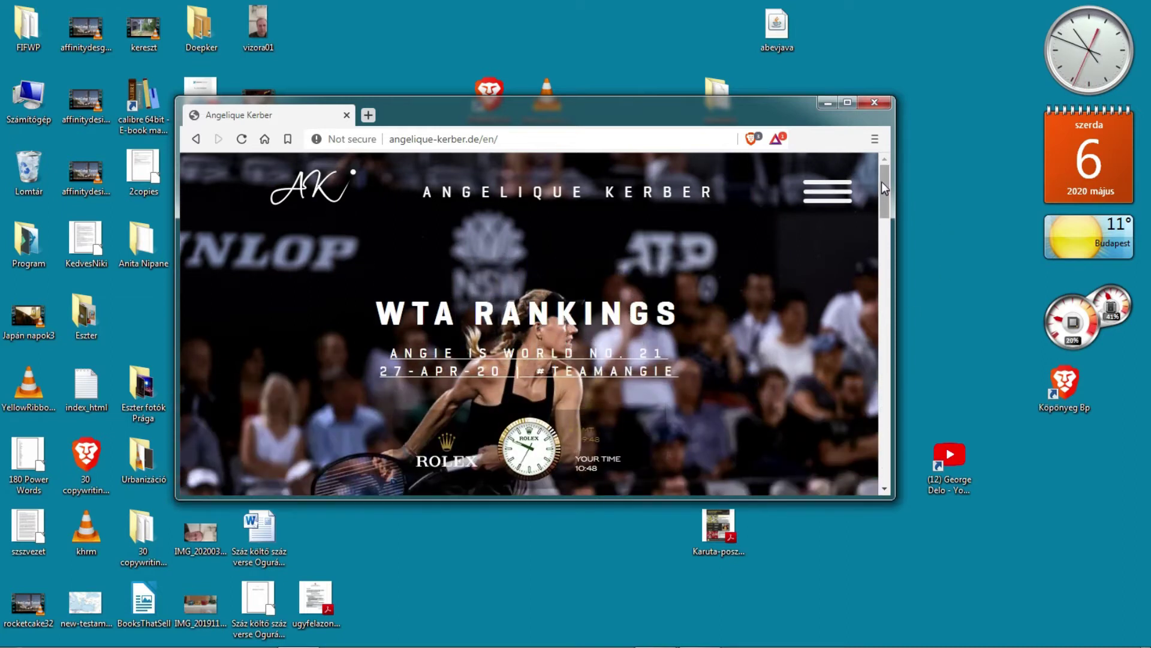
{"action": "mouse_move", "coordinate": [882, 181]}
{"action": "left_mouse_down"}
{"action": "mouse_move", "coordinate": [888, 203]}
{"action": "mouse_move", "coordinate": [884, 173]}
{"action": "left_mouse_up"}
{"action": "left_click_drag", "start_coordinate": [647, 495], "coordinate": [646, 592]}
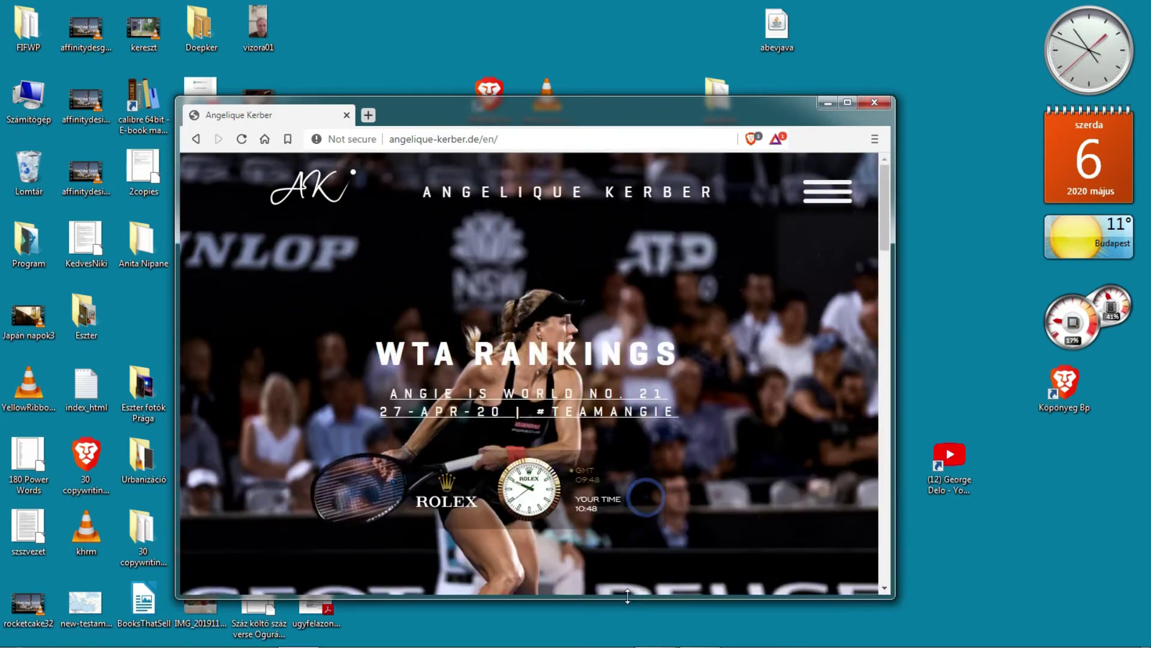
{"action": "scroll", "coordinate": [742, 437], "scroll_direction": "down", "scroll_amount": 3}
{"action": "scroll", "coordinate": [742, 436], "scroll_direction": "up", "scroll_amount": 3}
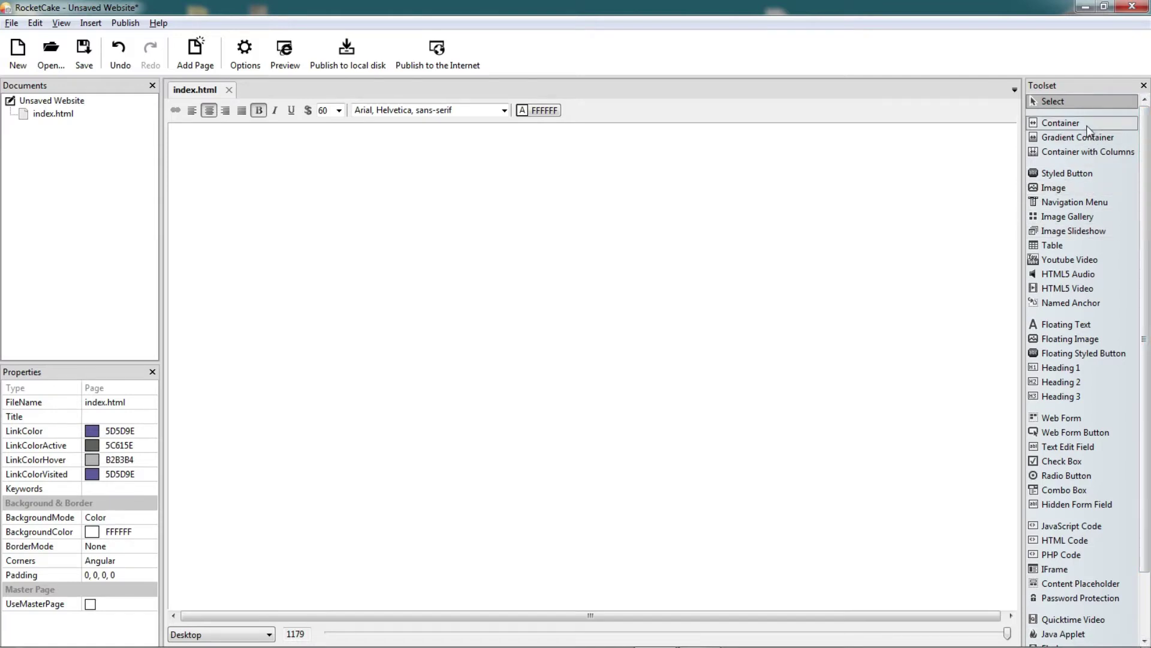
{"action": "left_click", "coordinate": [1086, 124]}
{"action": "left_click", "coordinate": [407, 300]}
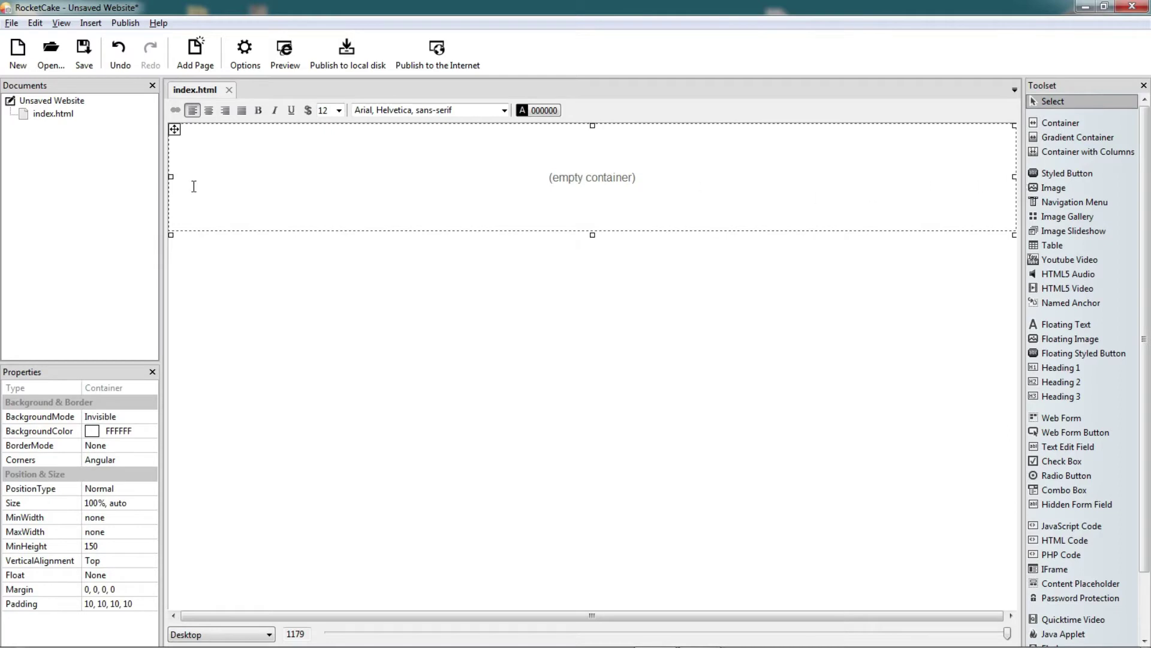
{"action": "left_click", "coordinate": [114, 504]}
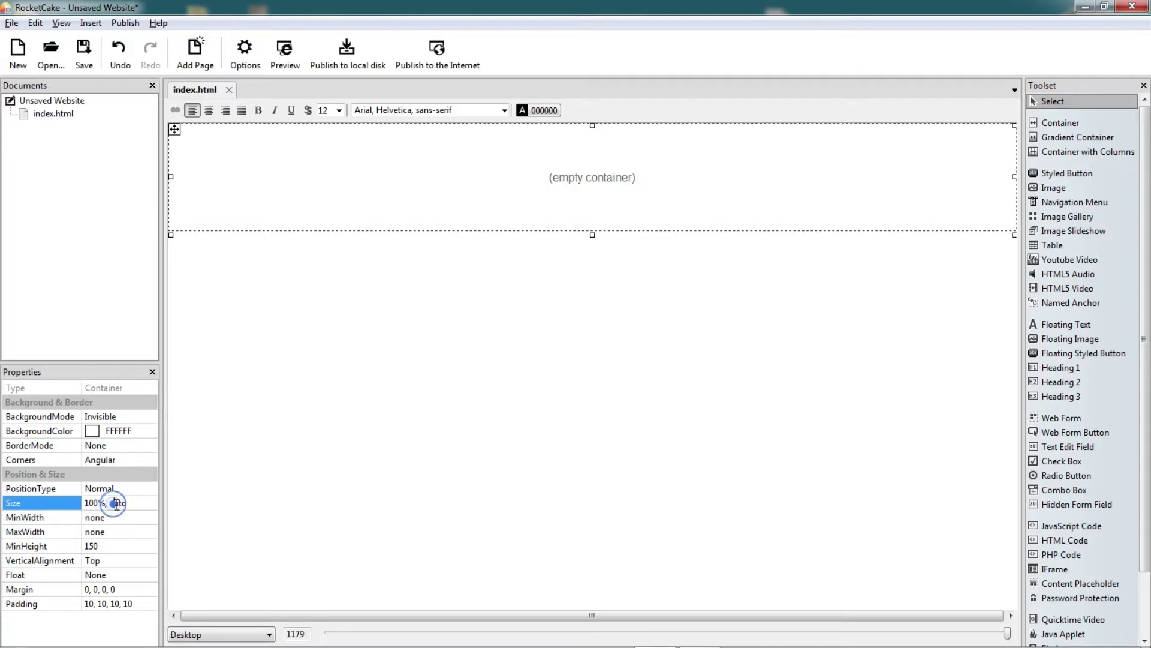
{"action": "key", "text": "Delete"}
{"action": "key", "text": "Delete"}
{"action": "key", "text": "Delete"}
{"action": "type", "text": "100%"}
{"action": "key", "text": "Return"}
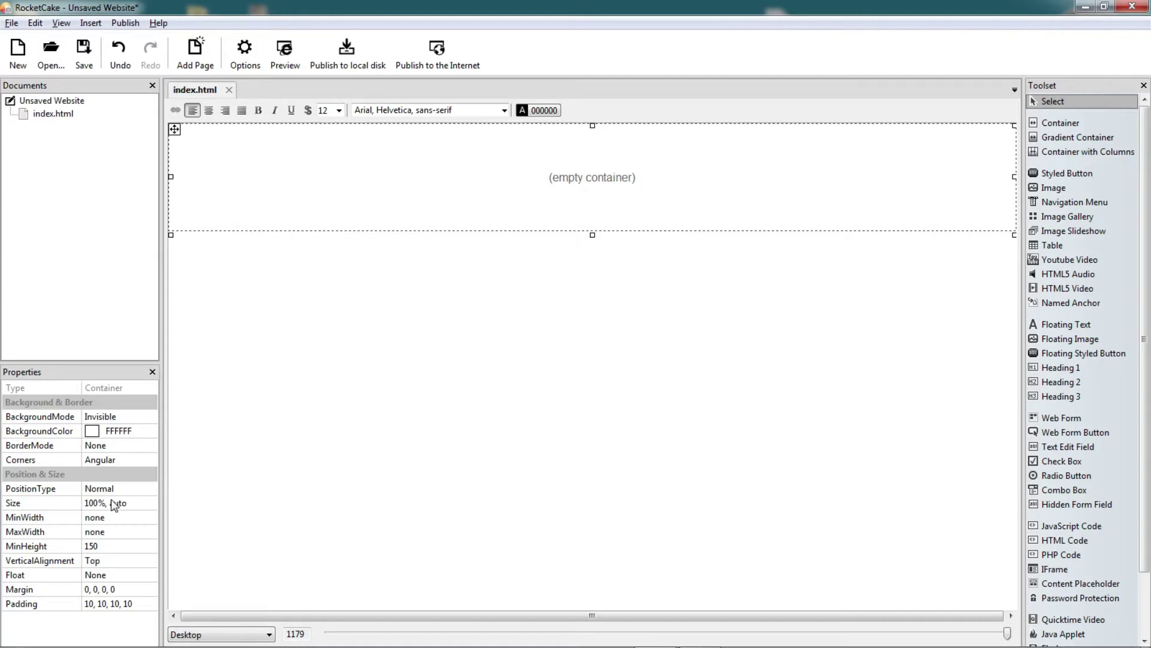
{"action": "left_click", "coordinate": [127, 503]}
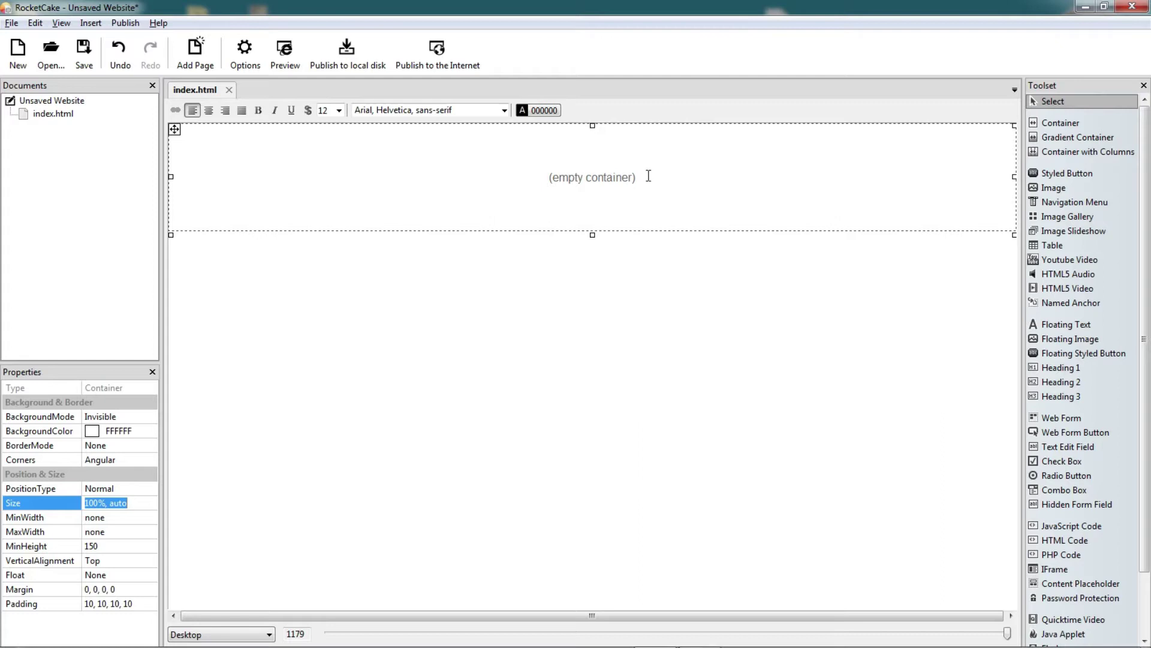
{"action": "left_click", "coordinate": [689, 171]}
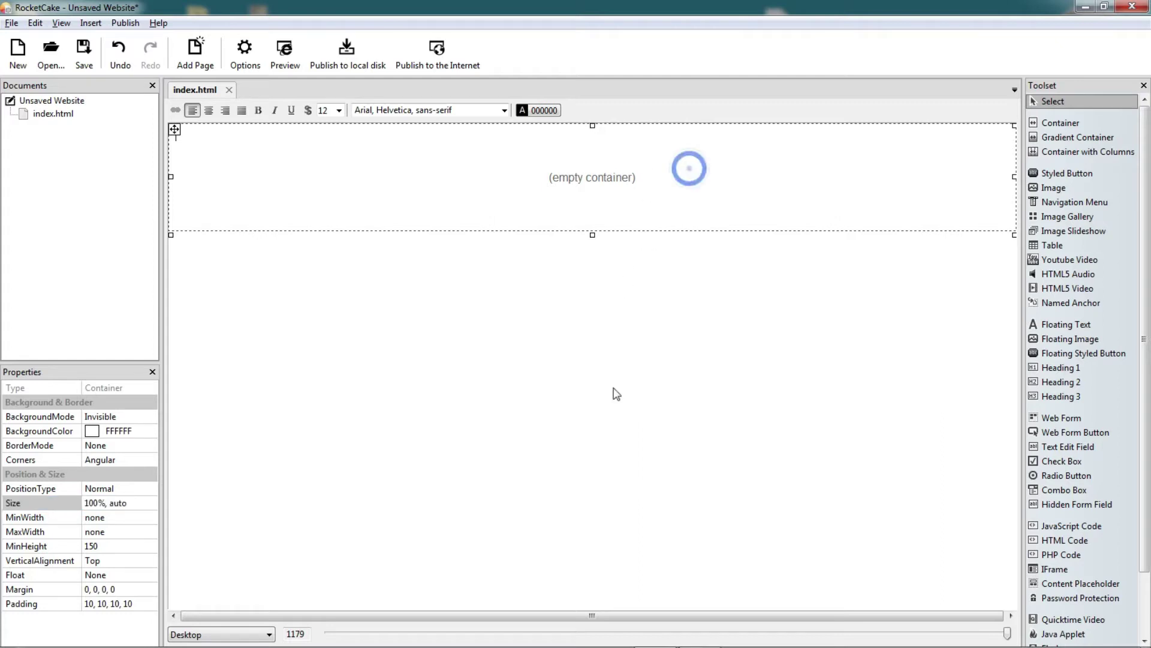
{"action": "left_click", "coordinate": [697, 291]}
{"action": "left_click", "coordinate": [703, 190]}
{"action": "key", "text": "Delete"}
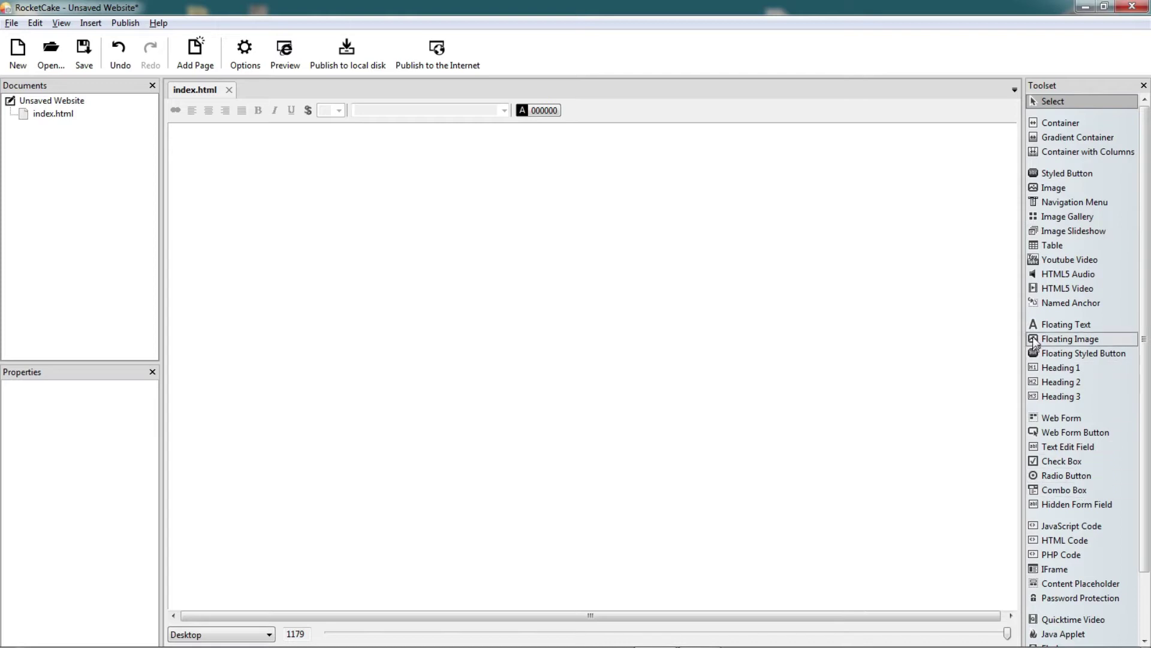
- Place an 'Edit text here' floating text box, enlarge it to 455×230, and move it up-left
{"action": "left_click", "coordinate": [1058, 322]}
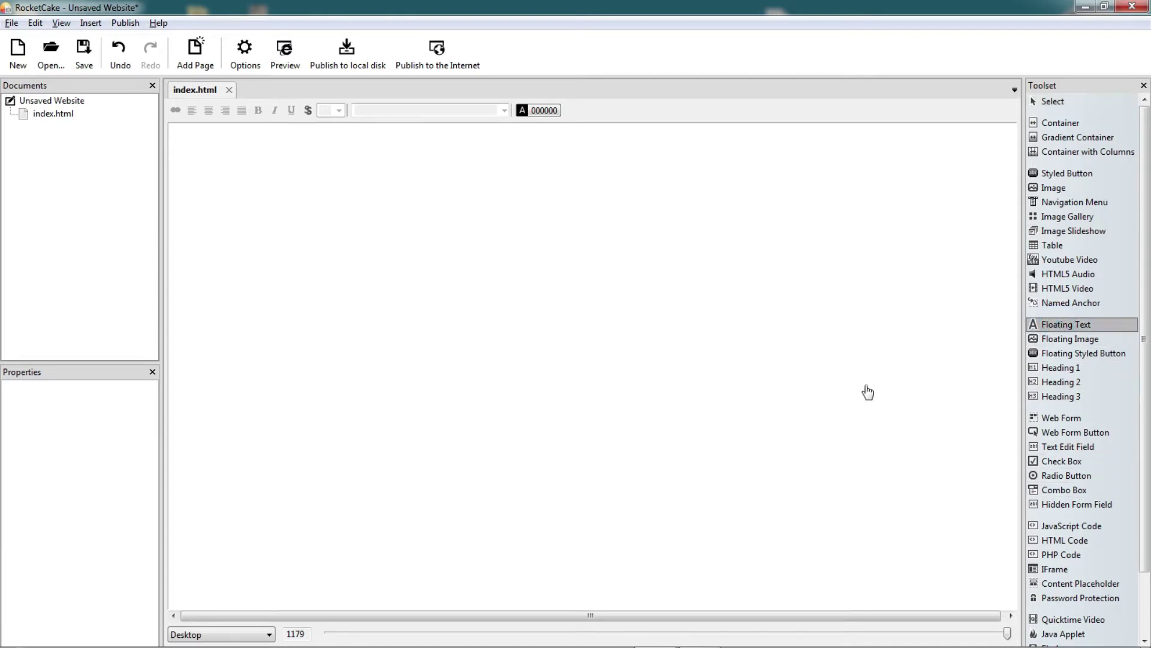
{"action": "left_click", "coordinate": [544, 289]}
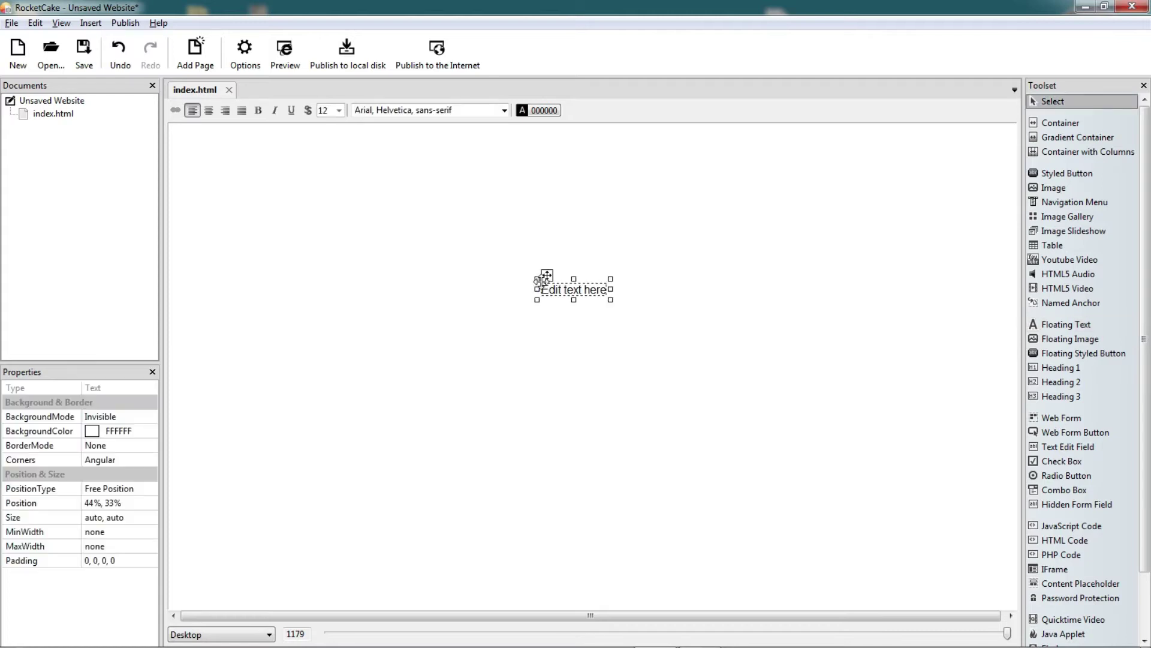
{"action": "left_click", "coordinate": [795, 436]}
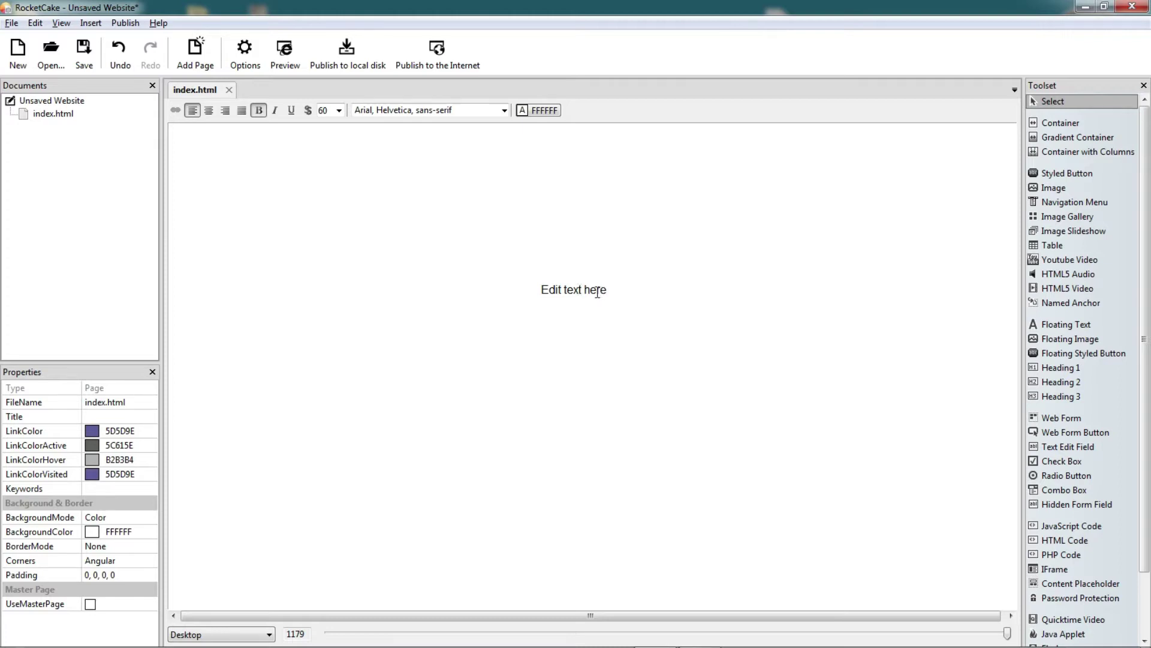
{"action": "left_click", "coordinate": [600, 290]}
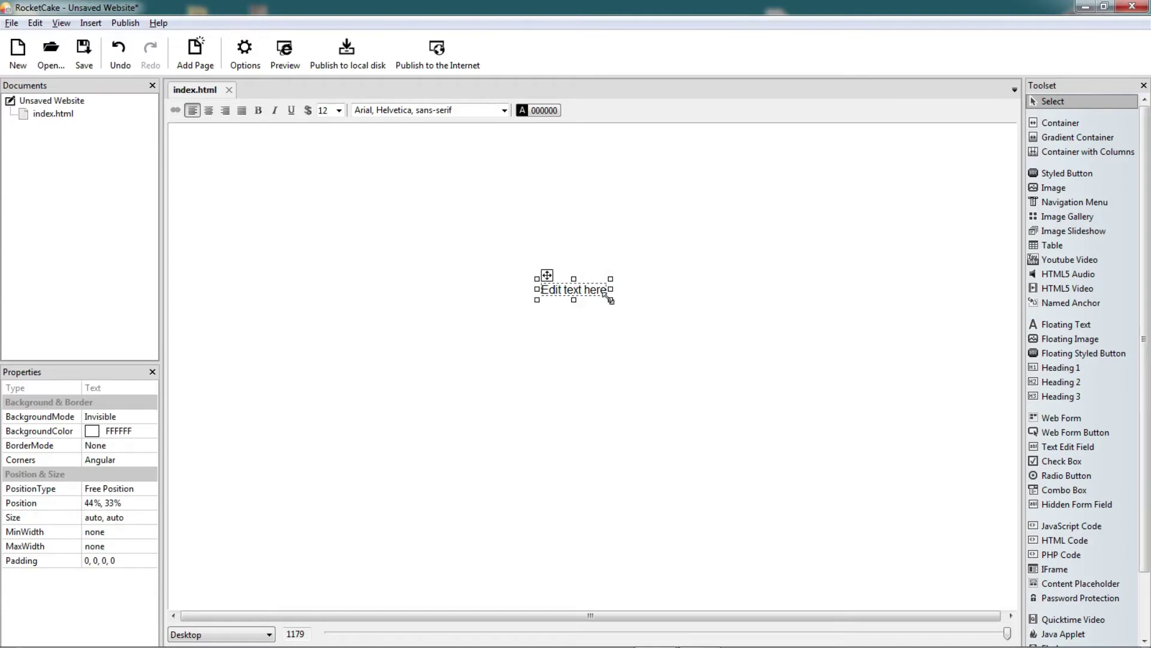
{"action": "left_click_drag", "start_coordinate": [611, 301], "coordinate": [871, 452]}
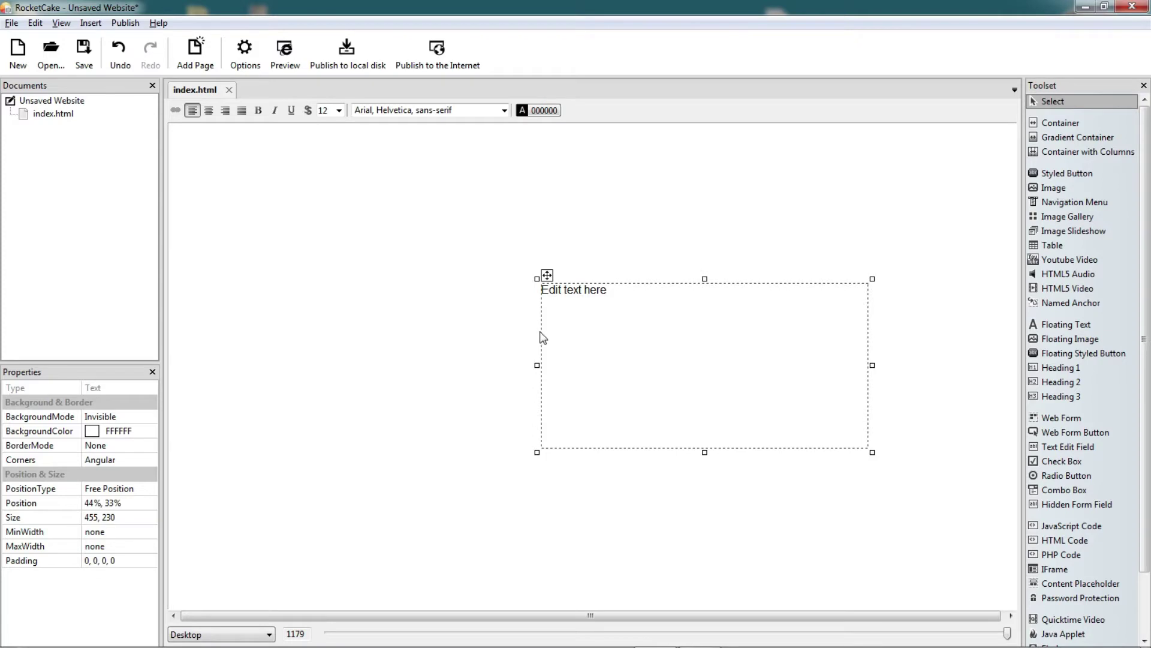
{"action": "left_click_drag", "start_coordinate": [547, 274], "coordinate": [437, 227]}
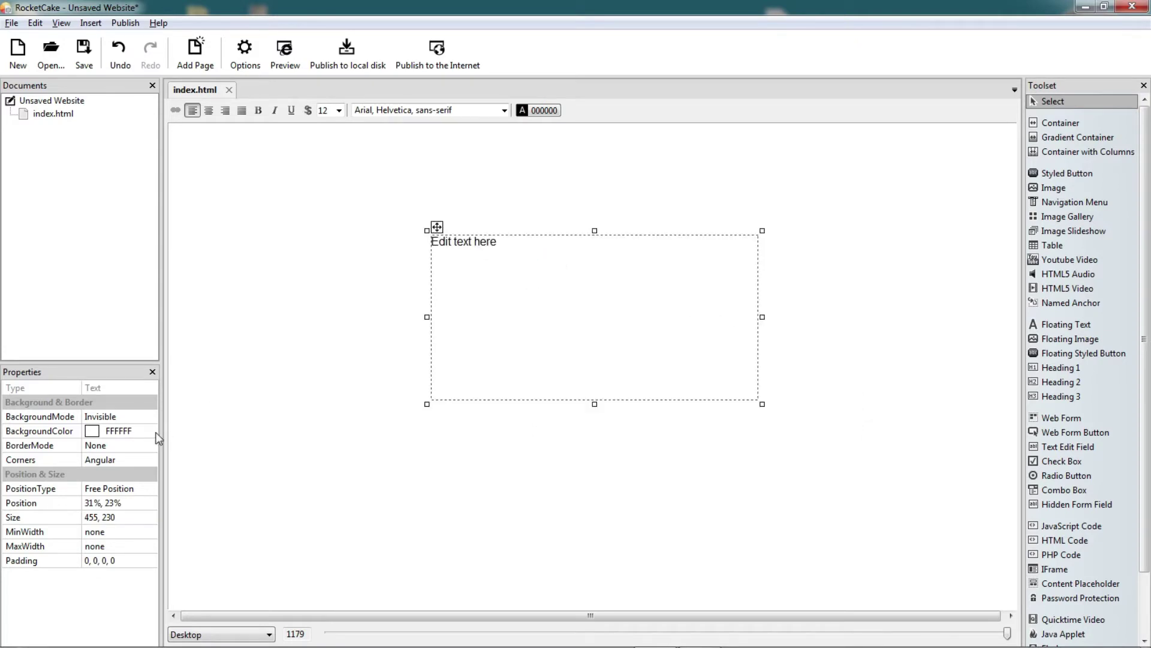
- Set the text box Position to 0, 0 and delete its placeholder text
{"action": "left_click", "coordinate": [93, 506]}
{"action": "key", "text": "Return"}
{"action": "key", "text": "Return"}
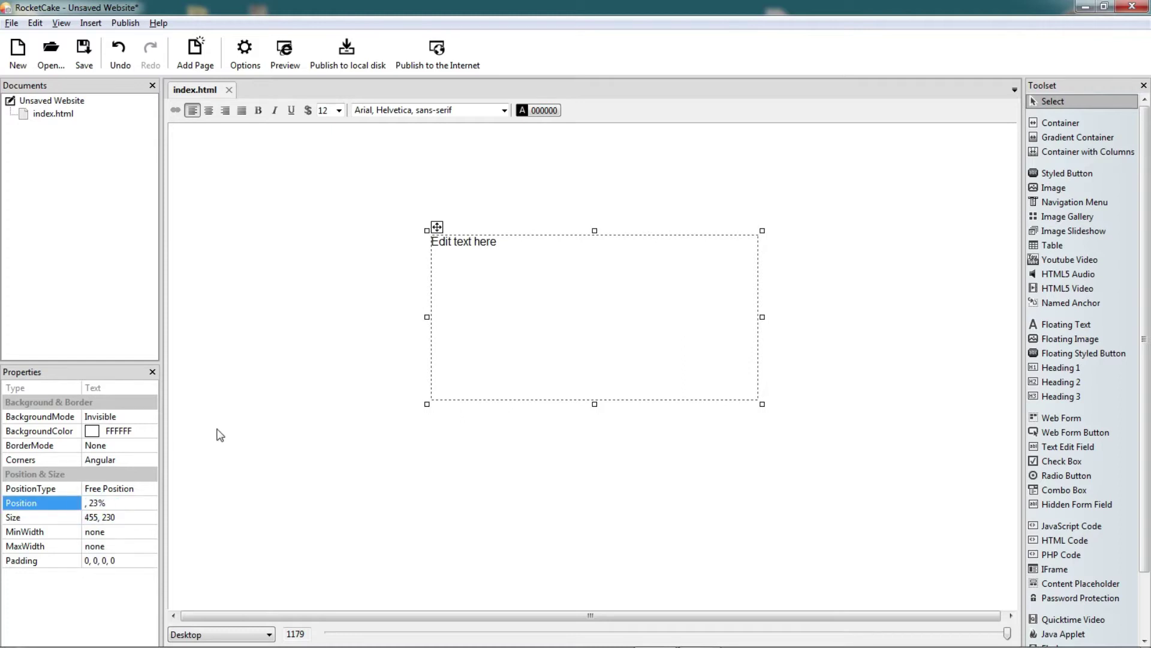
{"action": "type", "text": "0"}
{"action": "type", "text": "0"}
{"action": "key", "text": "Delete"}
{"action": "key", "text": "Delete"}
{"action": "key", "text": "Delete"}
{"action": "key", "text": "Return"}
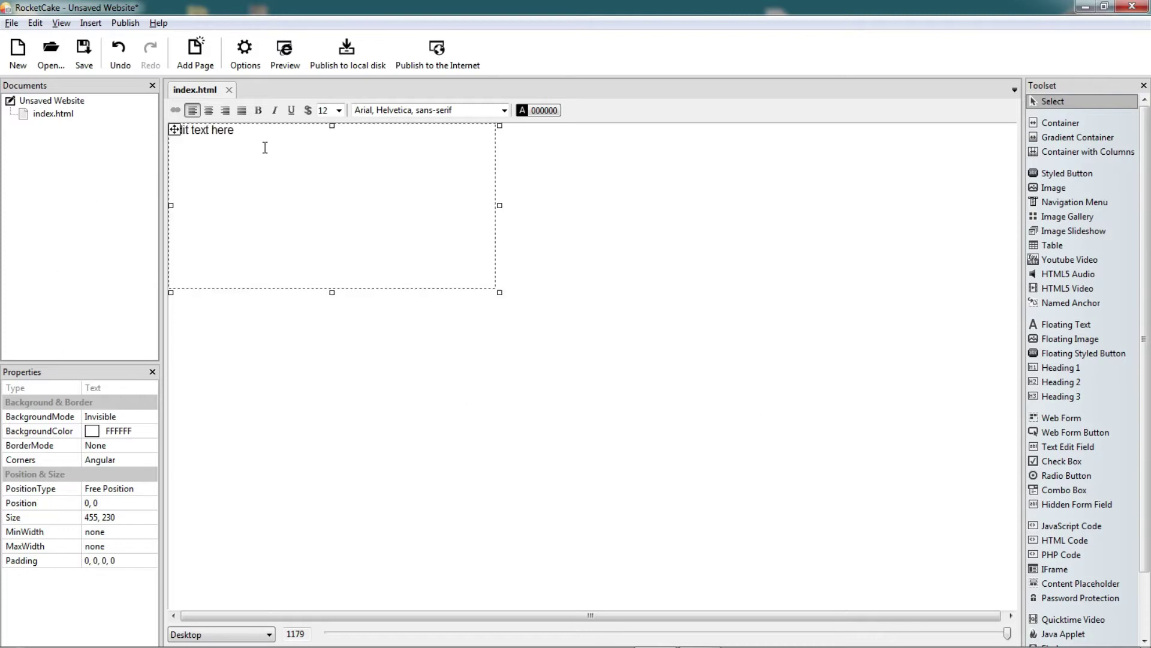
{"action": "double_click", "coordinate": [269, 135]}
{"action": "key", "text": "Delete"}
- Resize the text box to 100% by 100%
{"action": "left_click", "coordinate": [110, 518]}
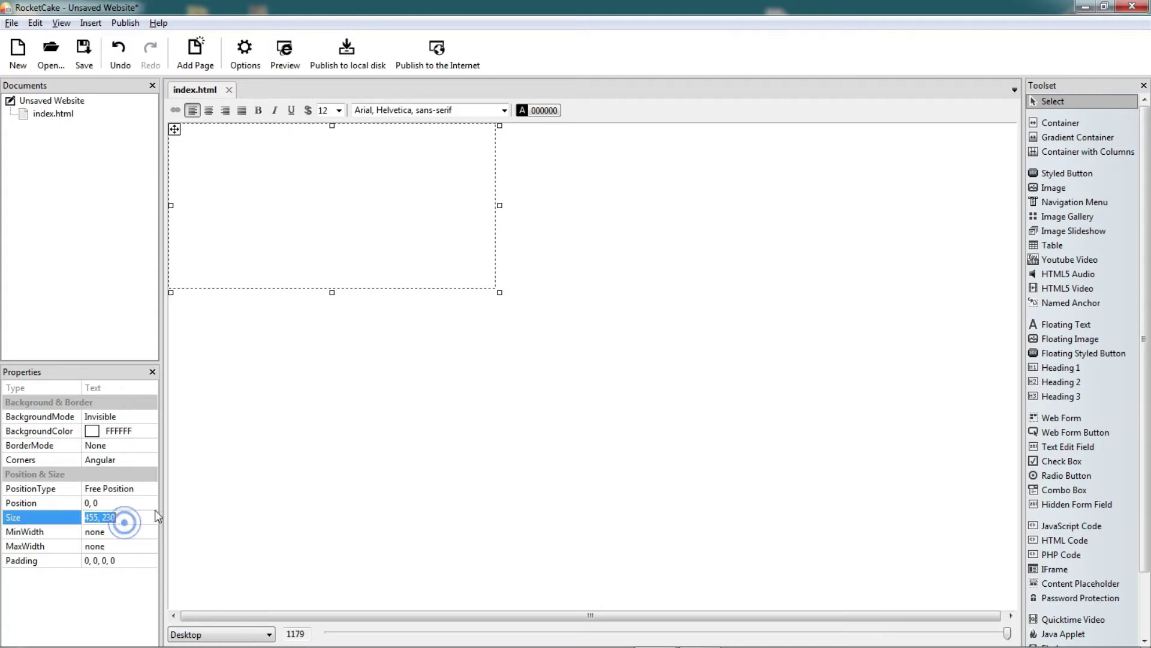
{"action": "key", "text": "BackSpace"}
{"action": "key", "text": "BackSpace"}
{"action": "key", "text": "BackSpace"}
{"action": "type", "text": "100%"}
{"action": "key", "text": "Right"}
{"action": "key", "text": "Right"}
{"action": "key", "text": "Delete"}
{"action": "key", "text": "Delete"}
{"action": "type", "text": "100%"}
{"action": "left_click", "coordinate": [220, 487]}
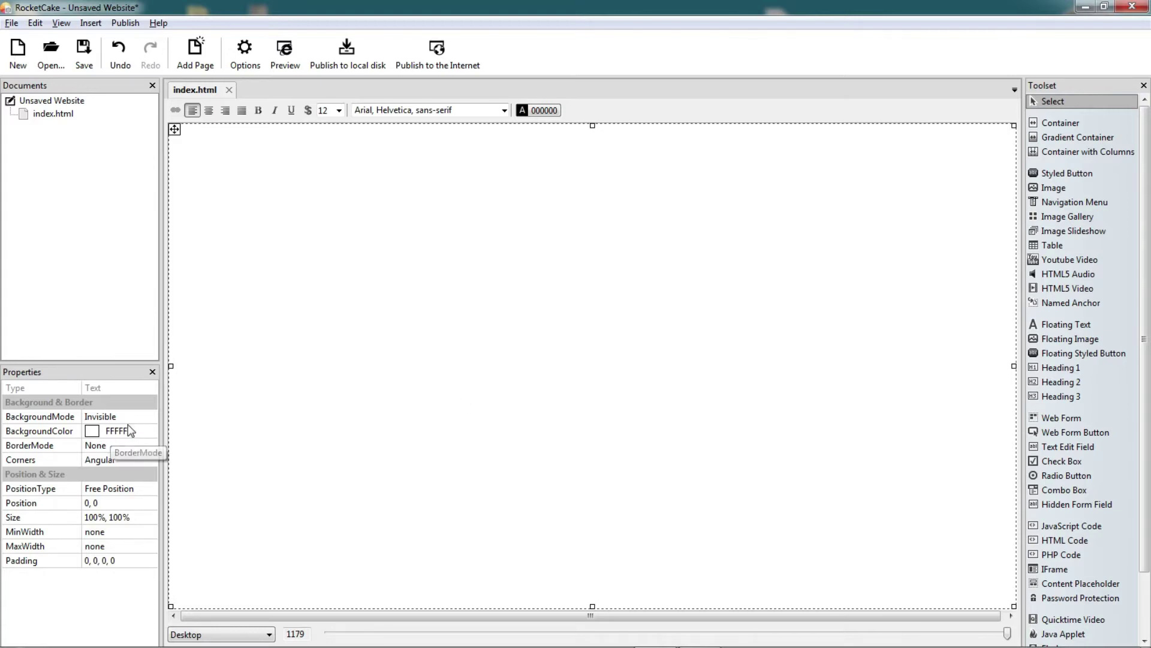
- Switch the box's BackgroundMode to Image and maximize the Brave window
{"action": "left_click", "coordinate": [153, 415]}
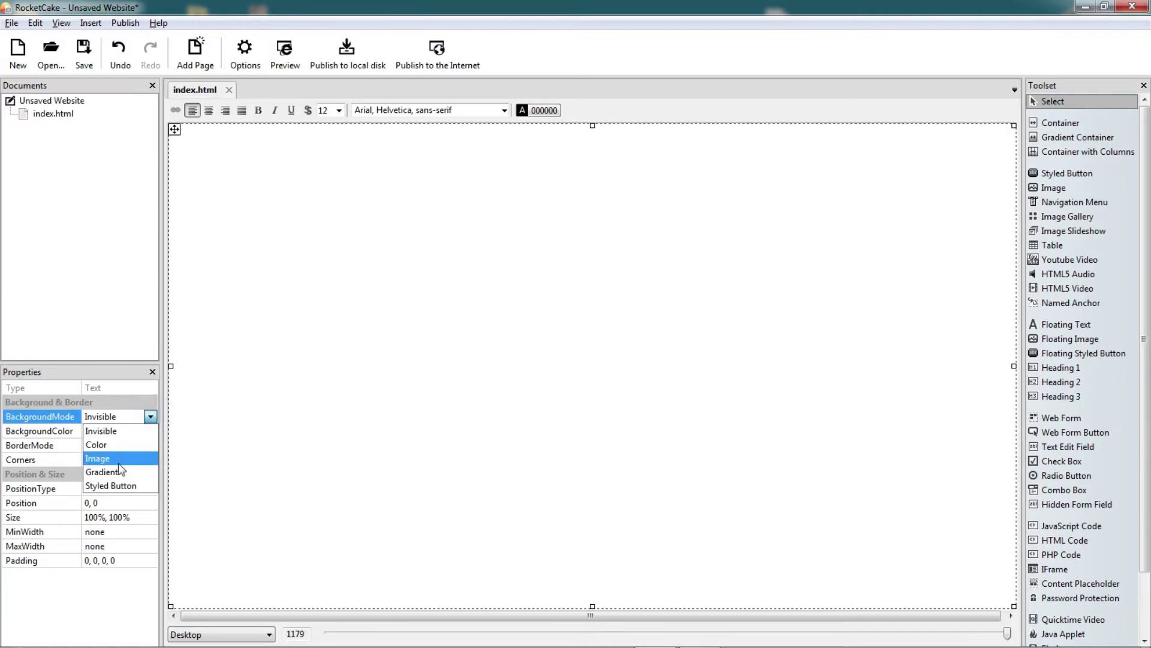
{"action": "left_click", "coordinate": [120, 462]}
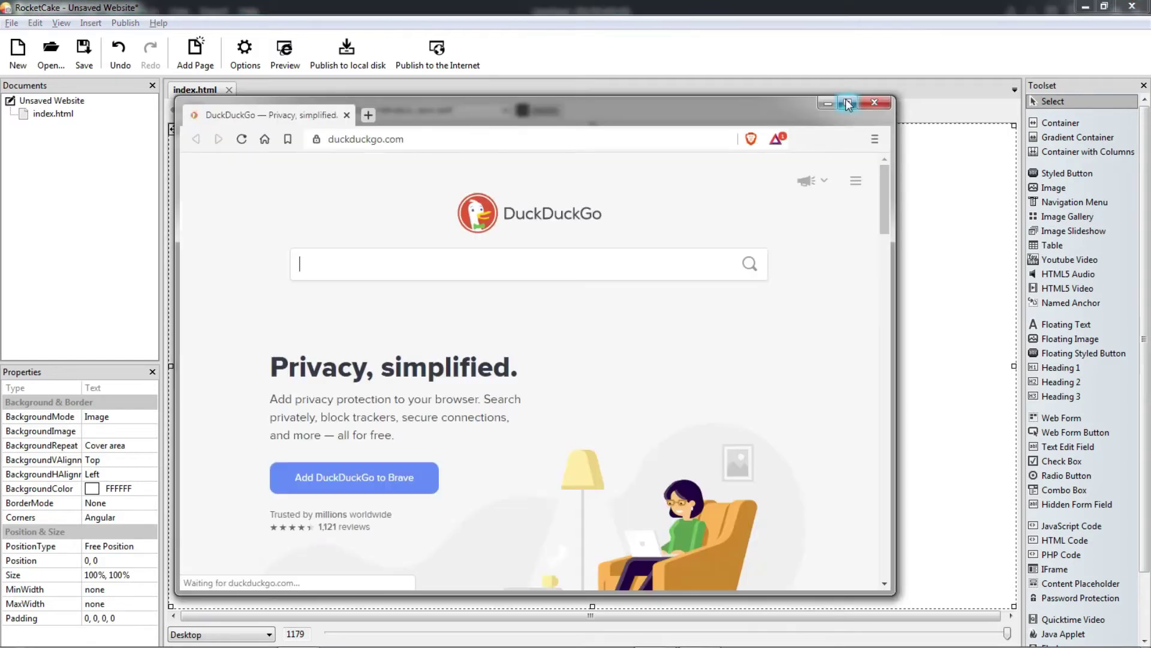
{"action": "double_click", "coordinate": [845, 107]}
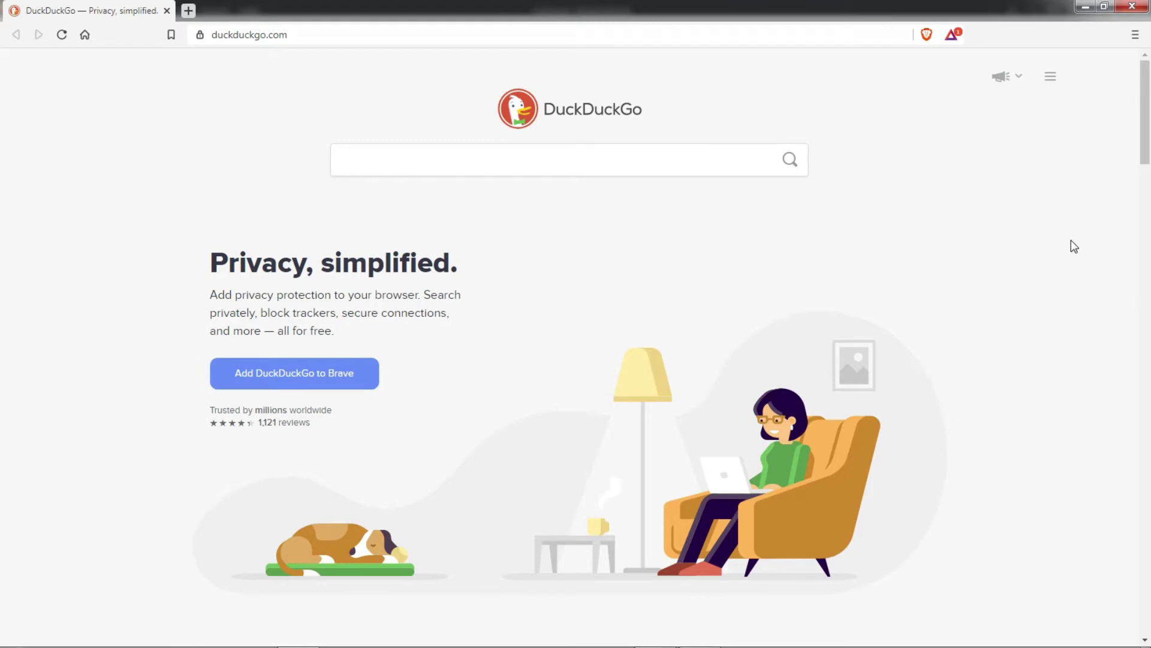
{"action": "type", "text": "pixabay"}
- Find Pixabay, search 'tennis', and open the serving photo's Ingyenes letöltés options
{"action": "key", "text": "Return"}
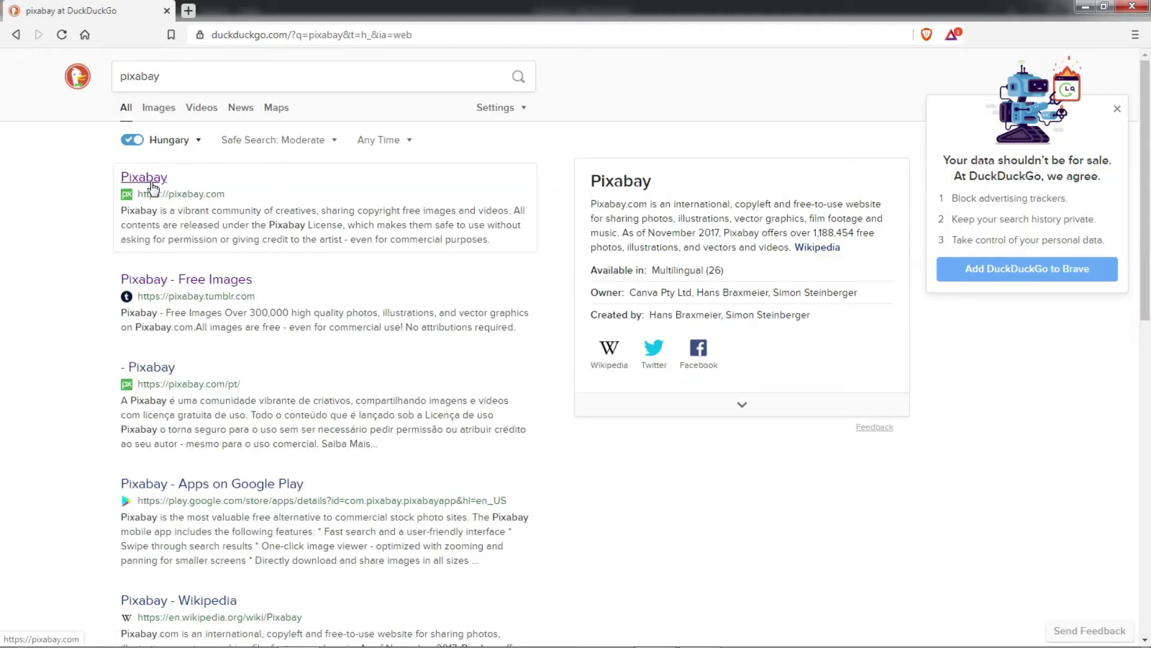
{"action": "left_click", "coordinate": [150, 180]}
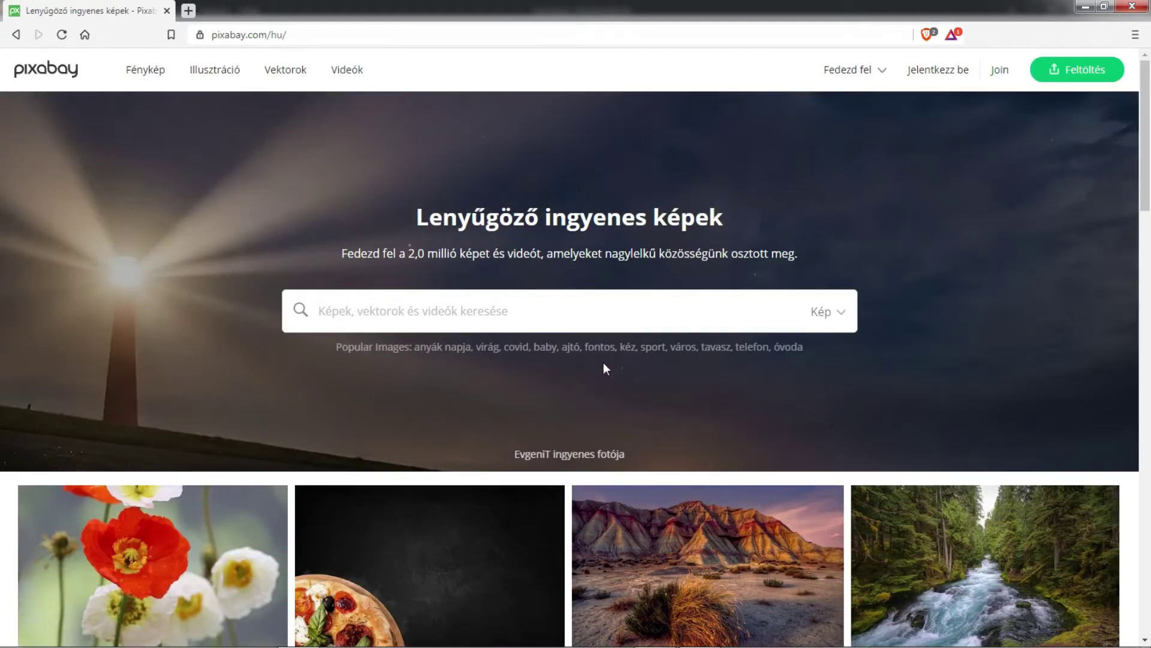
{"action": "type", "text": "tennis"}
{"action": "key", "text": "Return"}
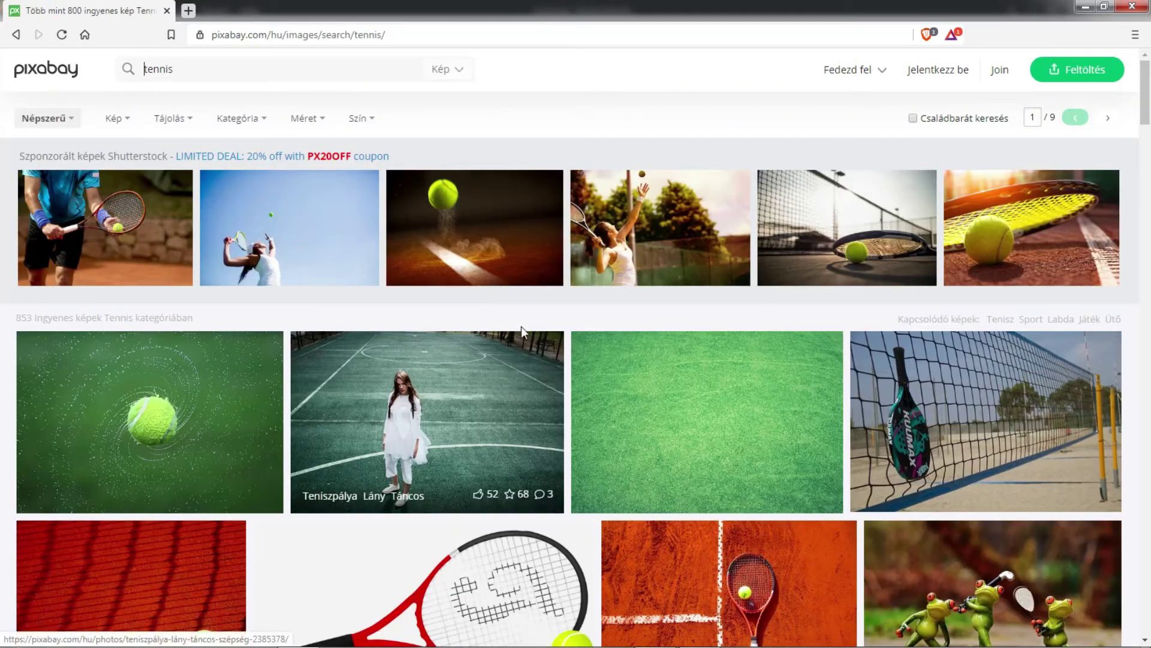
{"action": "scroll", "coordinate": [540, 346], "scroll_direction": "down", "scroll_amount": 2}
{"action": "scroll", "coordinate": [546, 351], "scroll_direction": "down", "scroll_amount": 2}
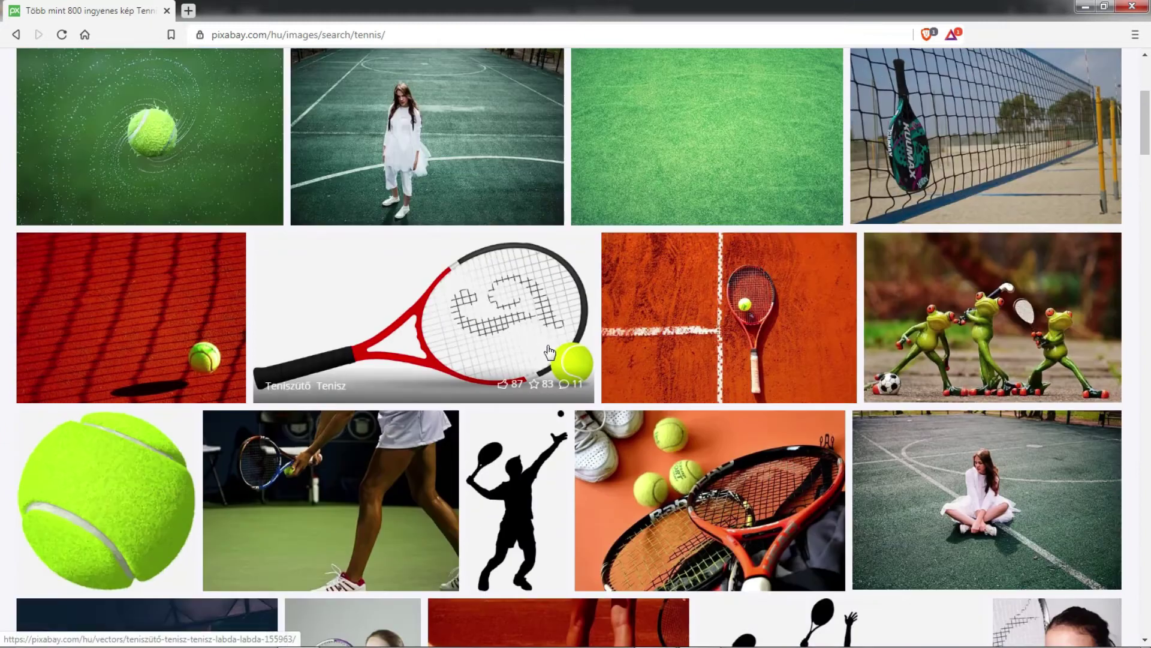
{"action": "scroll", "coordinate": [551, 352], "scroll_direction": "down", "scroll_amount": 2}
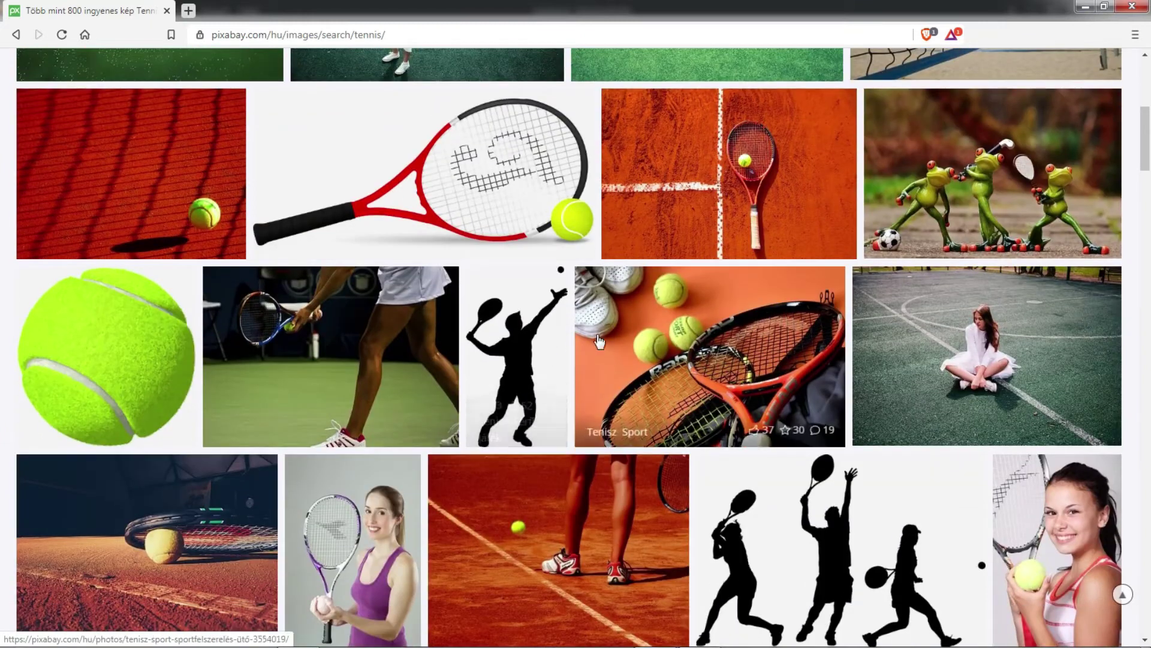
{"action": "left_click", "coordinate": [365, 352]}
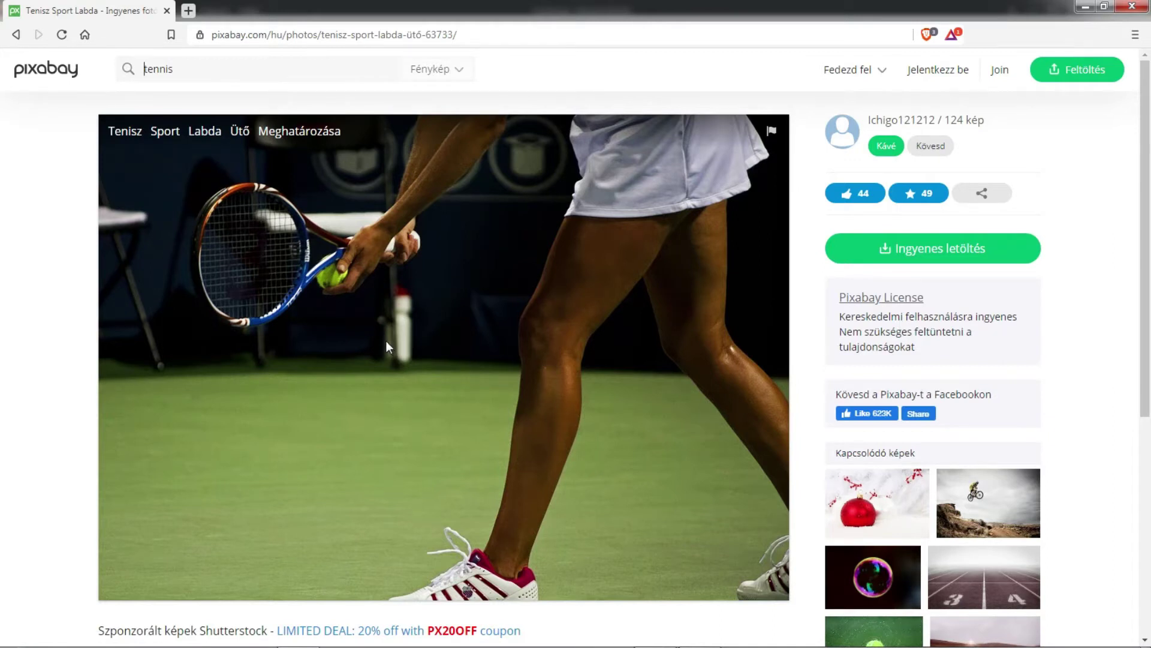
{"action": "left_click", "coordinate": [930, 249]}
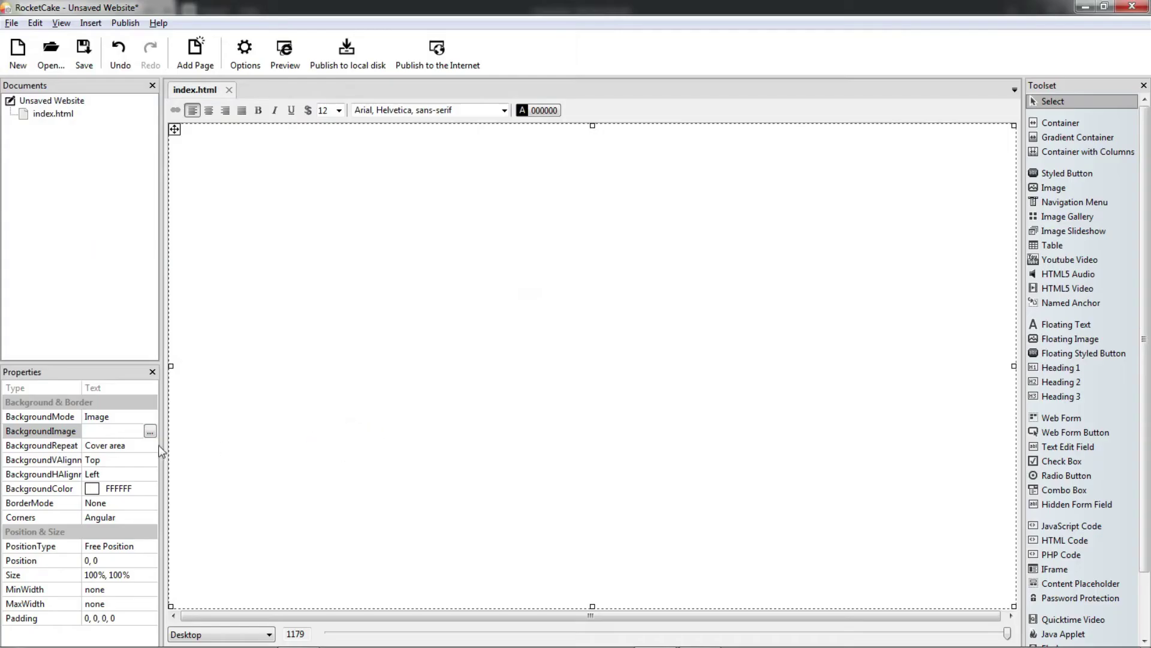
- Load tennis-63733_1920 as the element's BackgroundImage
{"action": "left_click", "coordinate": [150, 431]}
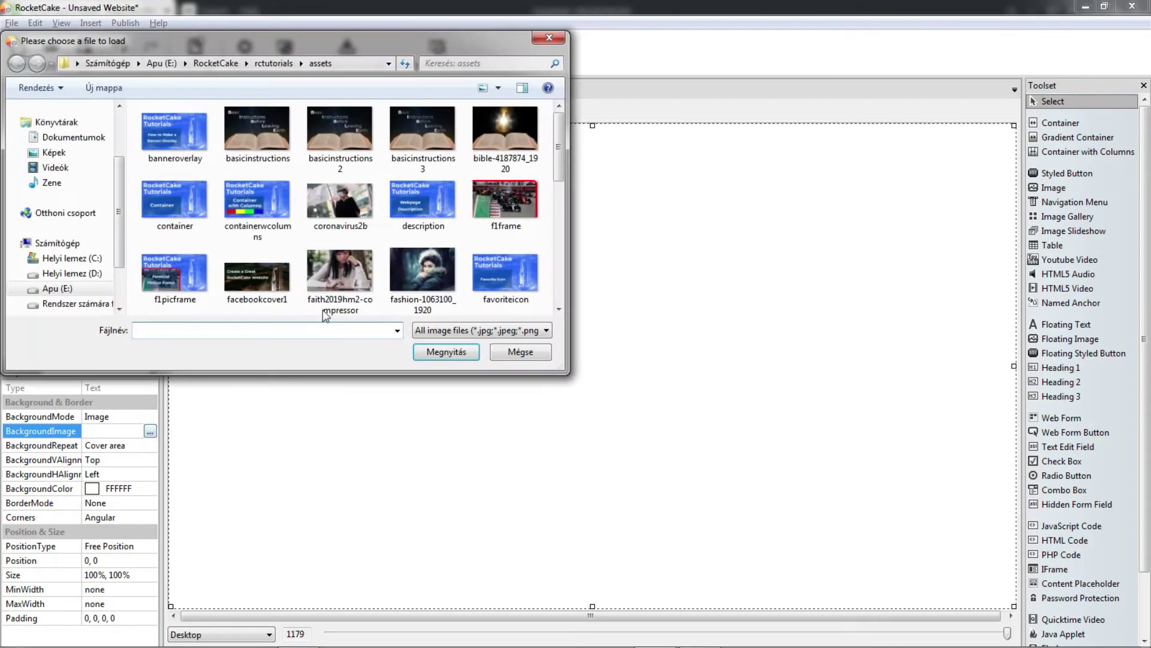
{"action": "scroll", "coordinate": [558, 187], "scroll_direction": "down", "scroll_amount": 2}
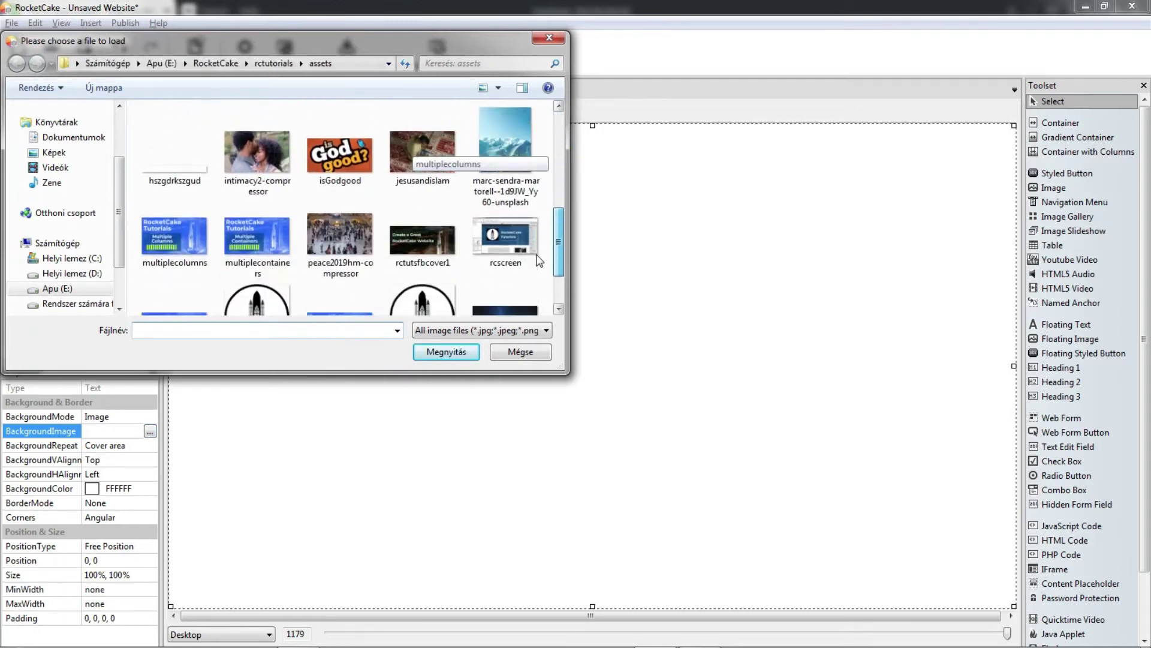
{"action": "left_click_drag", "start_coordinate": [558, 188], "coordinate": [521, 307]}
{"action": "left_click", "coordinate": [171, 269]}
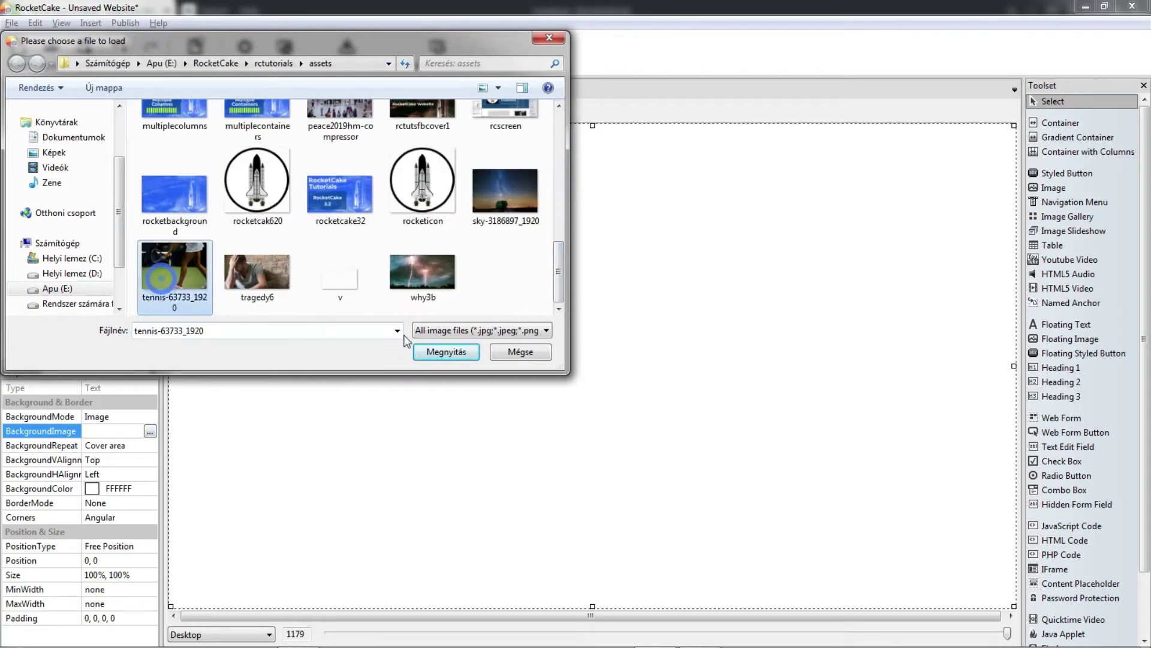
{"action": "left_click", "coordinate": [461, 350]}
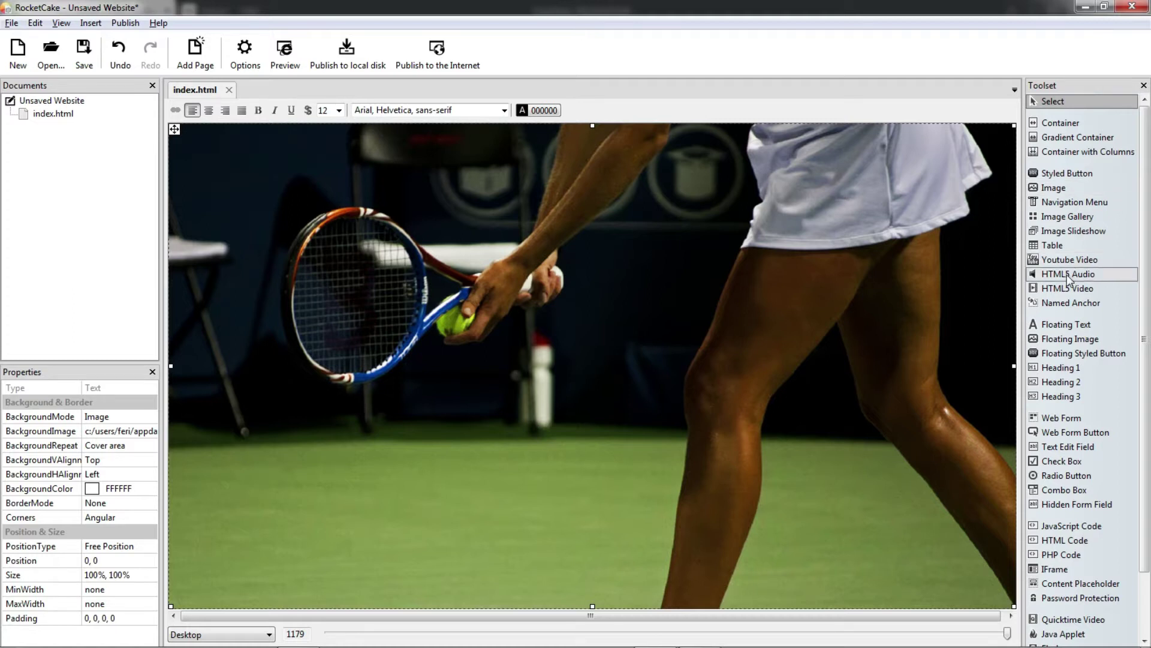
- Add a new floating text box, clear its text, and set BackgroundMode to Color
{"action": "left_click", "coordinate": [1063, 330]}
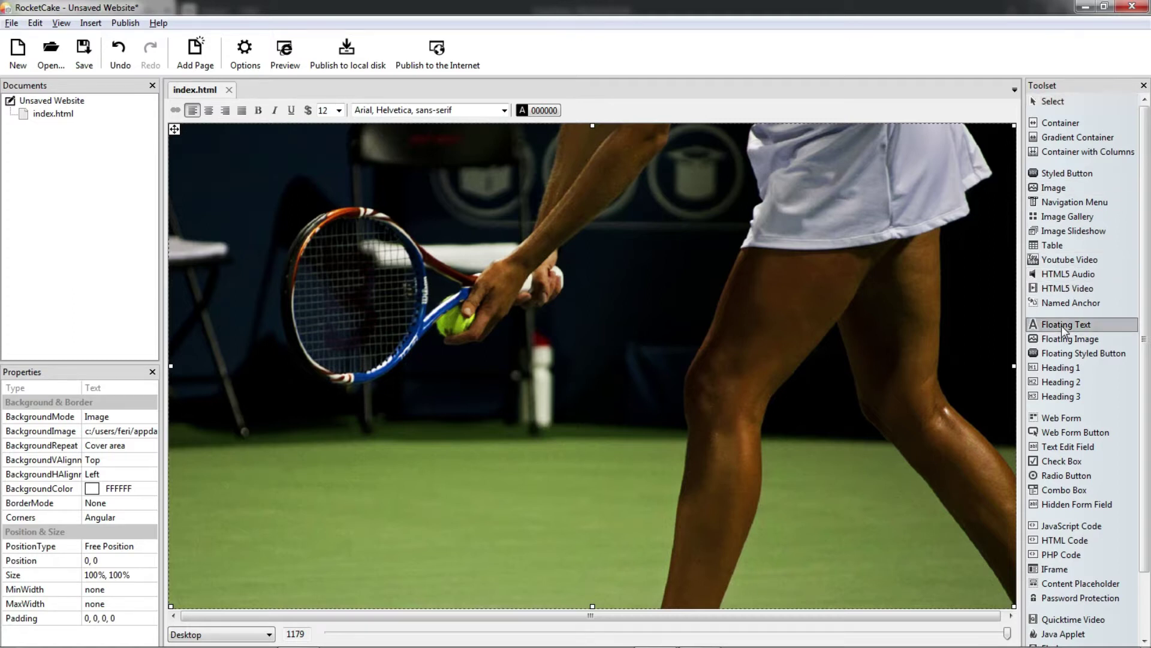
{"action": "left_click", "coordinate": [447, 471]}
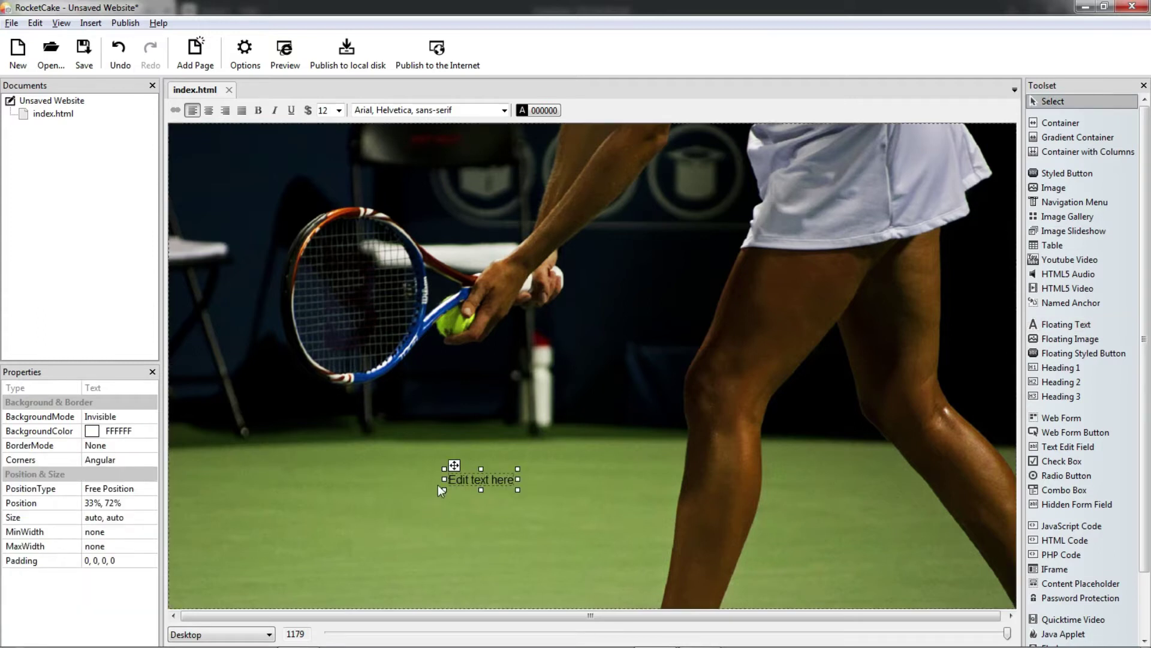
{"action": "left_click_drag", "start_coordinate": [517, 490], "coordinate": [594, 544]}
{"action": "double_click", "coordinate": [554, 510]}
{"action": "key", "text": "Delete"}
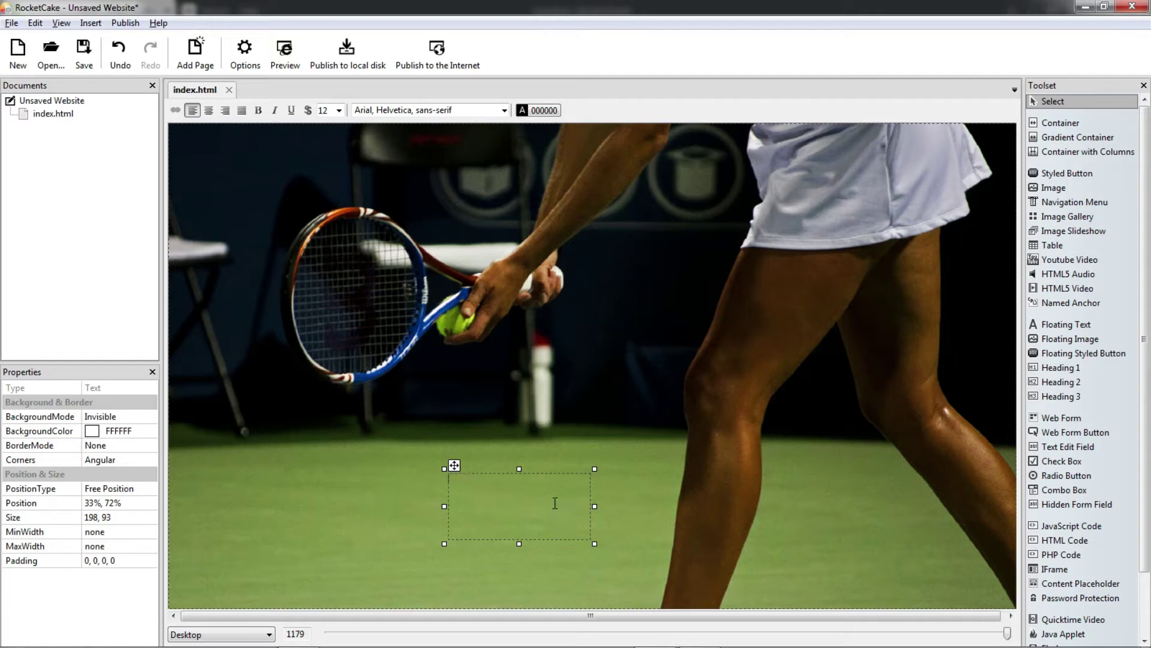
{"action": "left_click", "coordinate": [135, 416]}
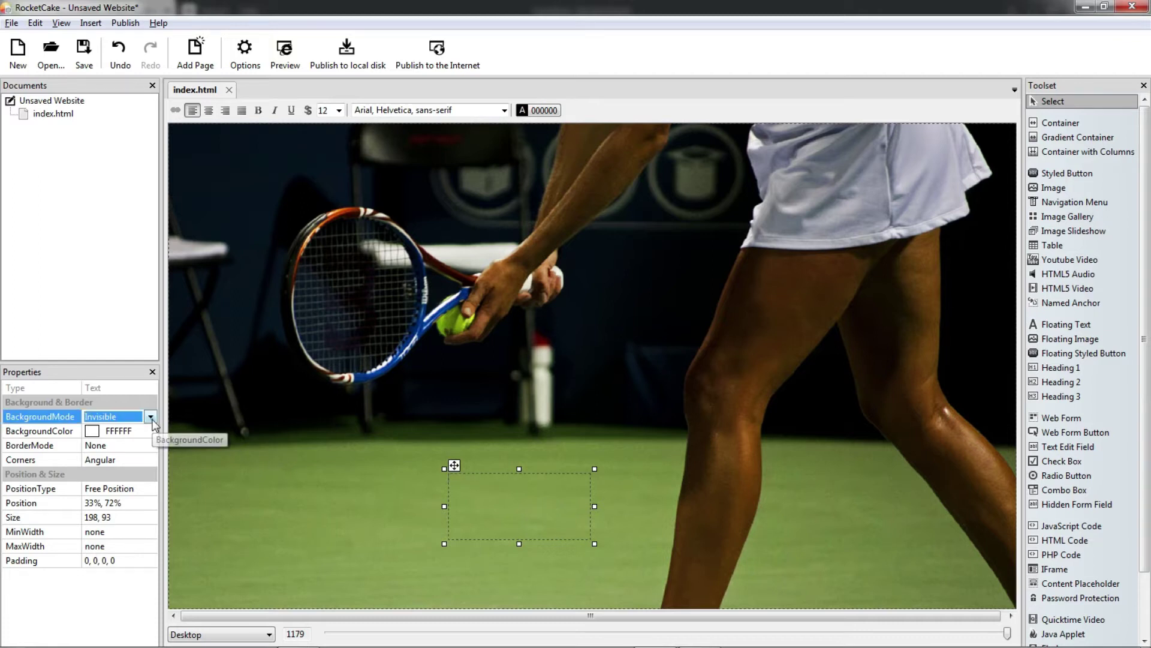
{"action": "left_click", "coordinate": [133, 442]}
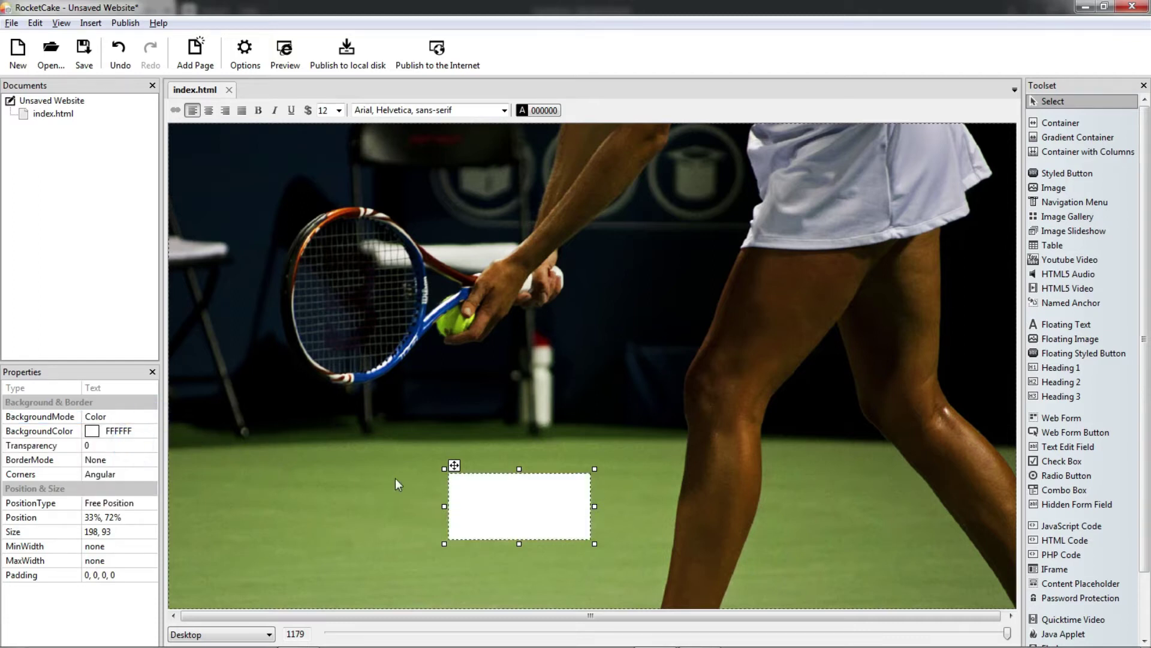
- Position the white box at 0, 0 and size it 100% by 100%
{"action": "left_click", "coordinate": [102, 518]}
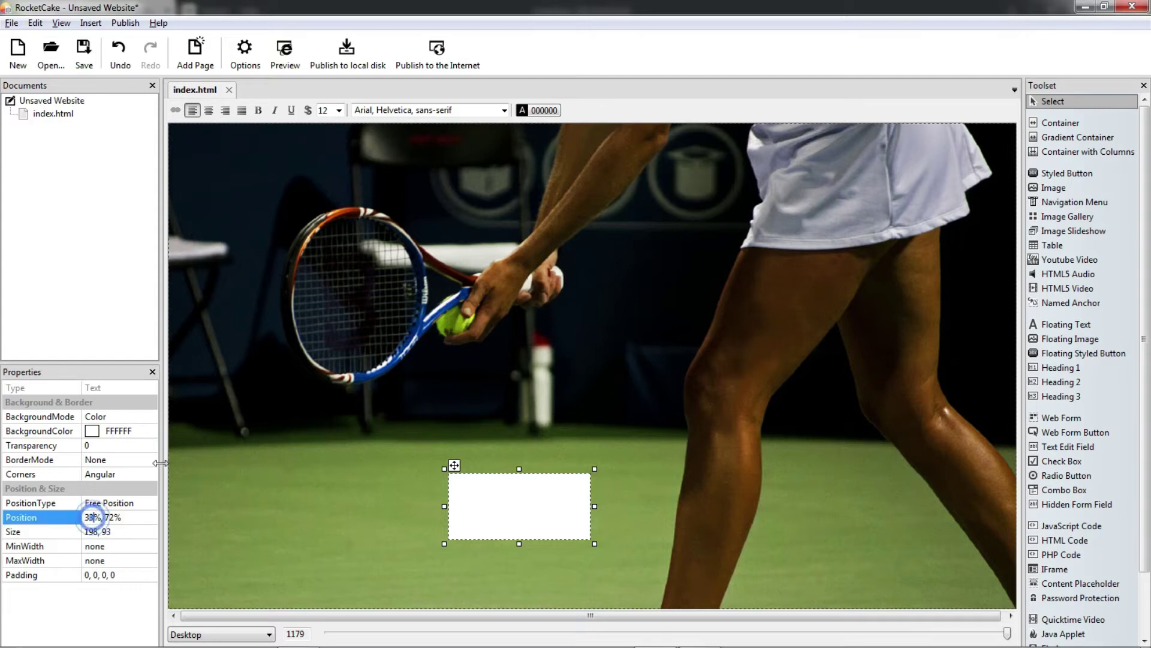
{"action": "key", "text": "Delete"}
{"action": "key", "text": "Delete"}
{"action": "key", "text": "Delete"}
{"action": "key", "text": "Delete"}
{"action": "type", "text": "0, 0"}
{"action": "key", "text": "Delete"}
{"action": "key", "text": "Delete"}
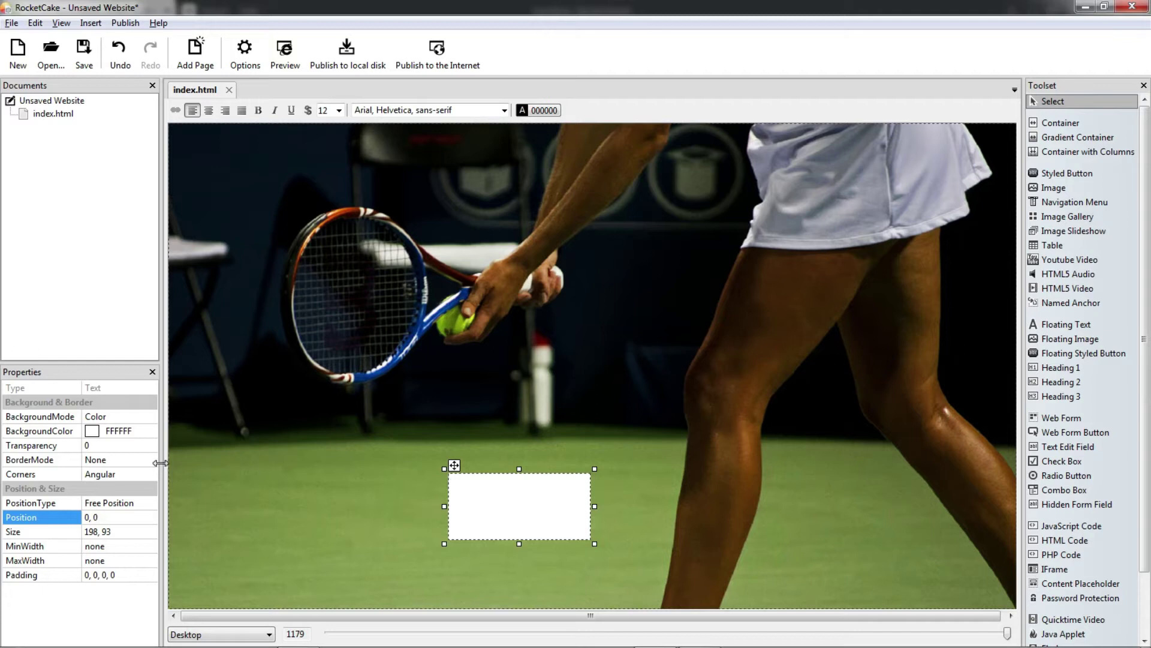
{"action": "key", "text": "Delete"}
{"action": "key", "text": "Return"}
{"action": "left_click", "coordinate": [103, 531]}
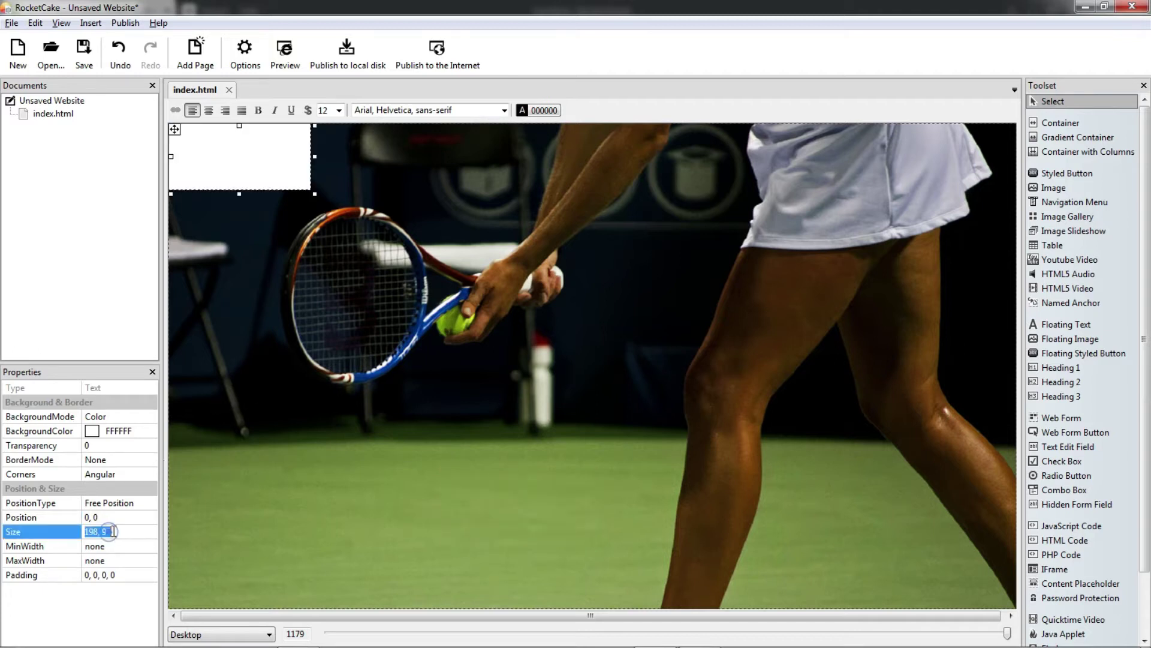
{"action": "type", "text": "100%, 100%"}
{"action": "key", "text": "Return"}
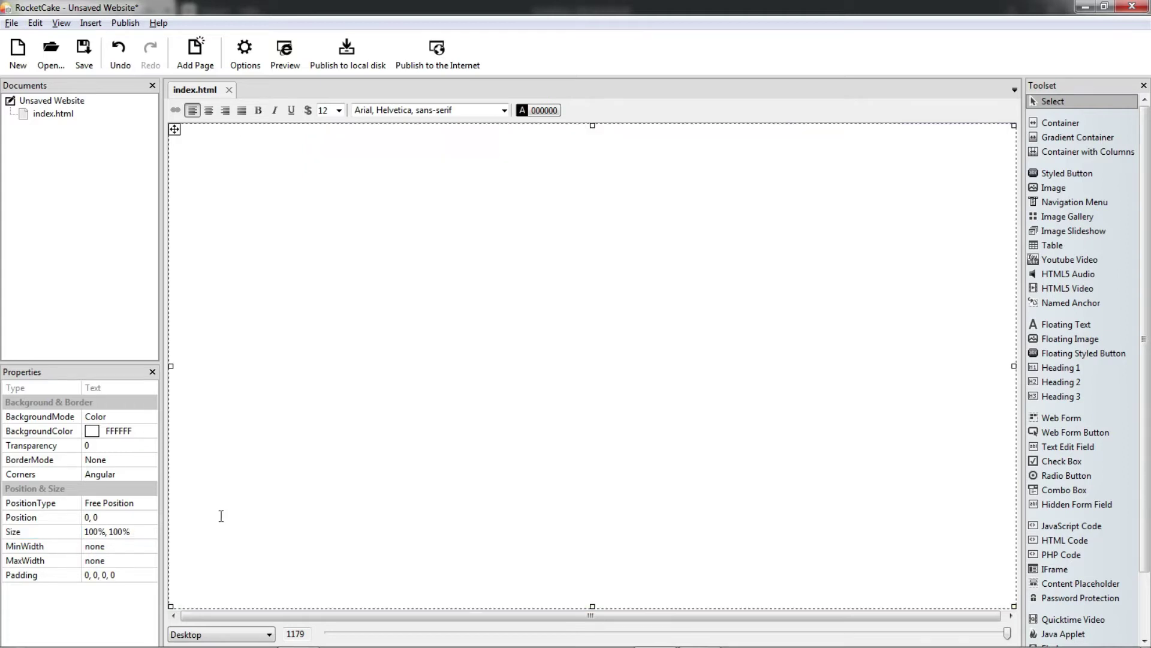
- Set the overlay's BackgroundColor to dark purple 40064F
{"action": "left_click", "coordinate": [146, 420]}
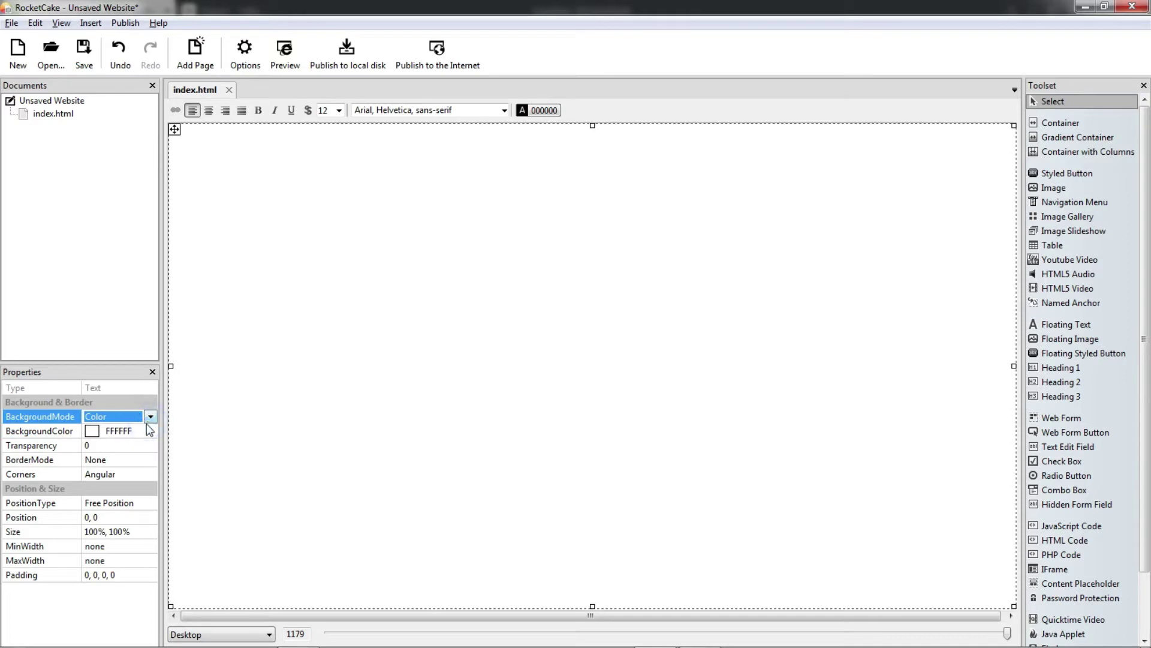
{"action": "left_click", "coordinate": [147, 429]}
{"action": "left_click", "coordinate": [150, 433]}
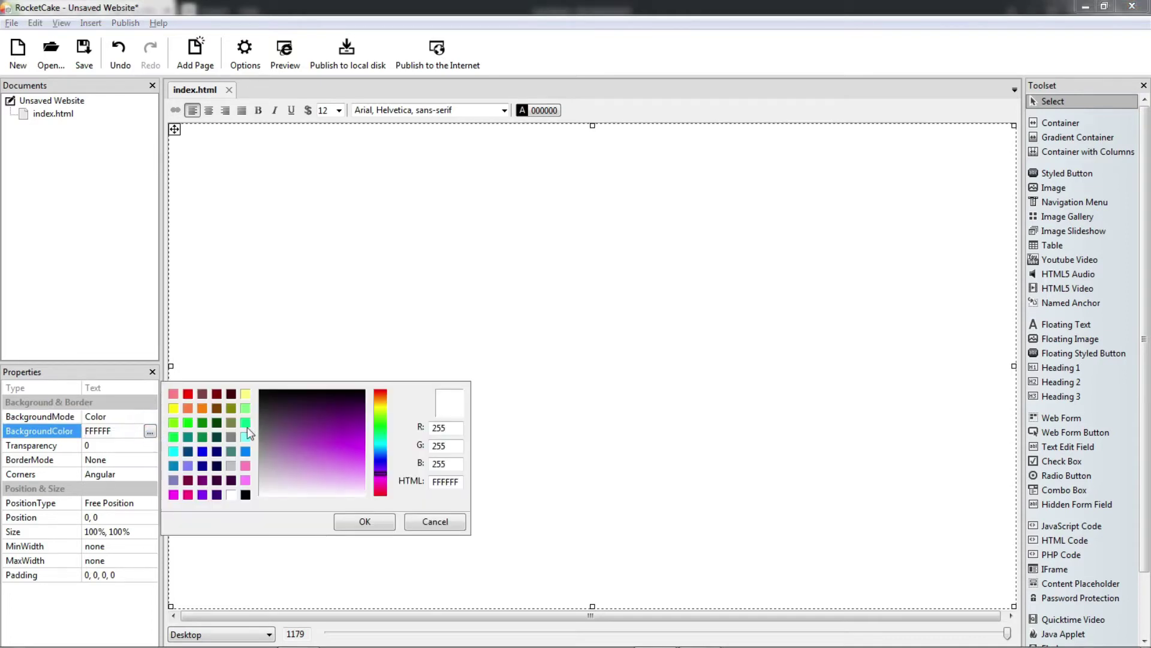
{"action": "left_click_drag", "start_coordinate": [330, 418], "coordinate": [348, 411]}
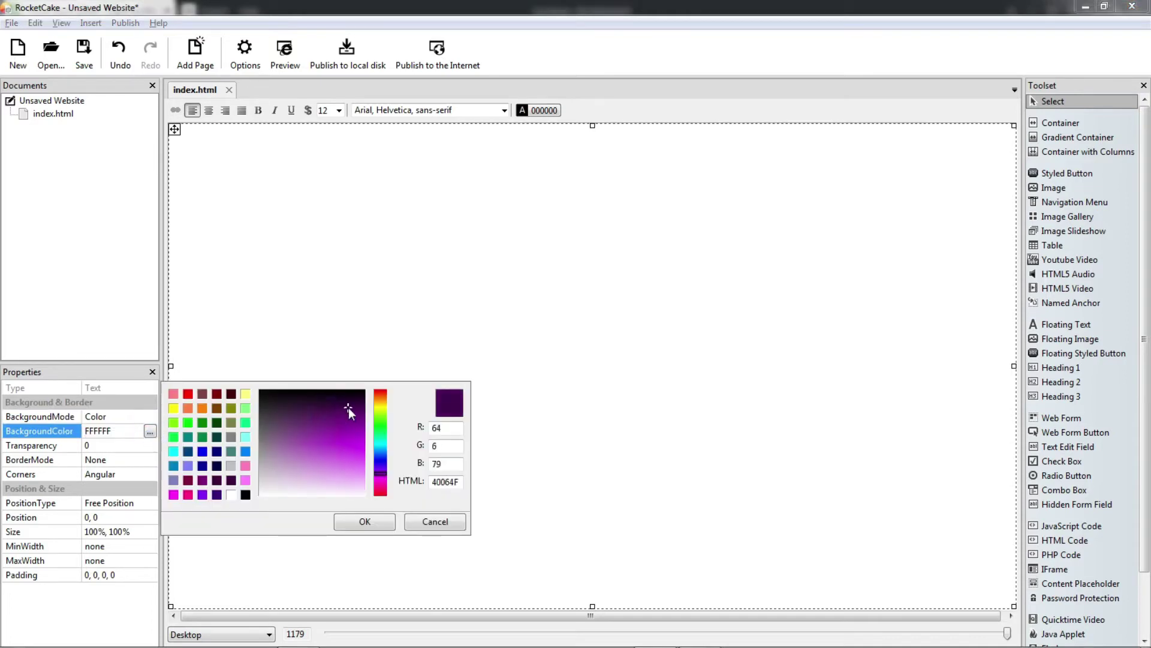
{"action": "left_click", "coordinate": [365, 523]}
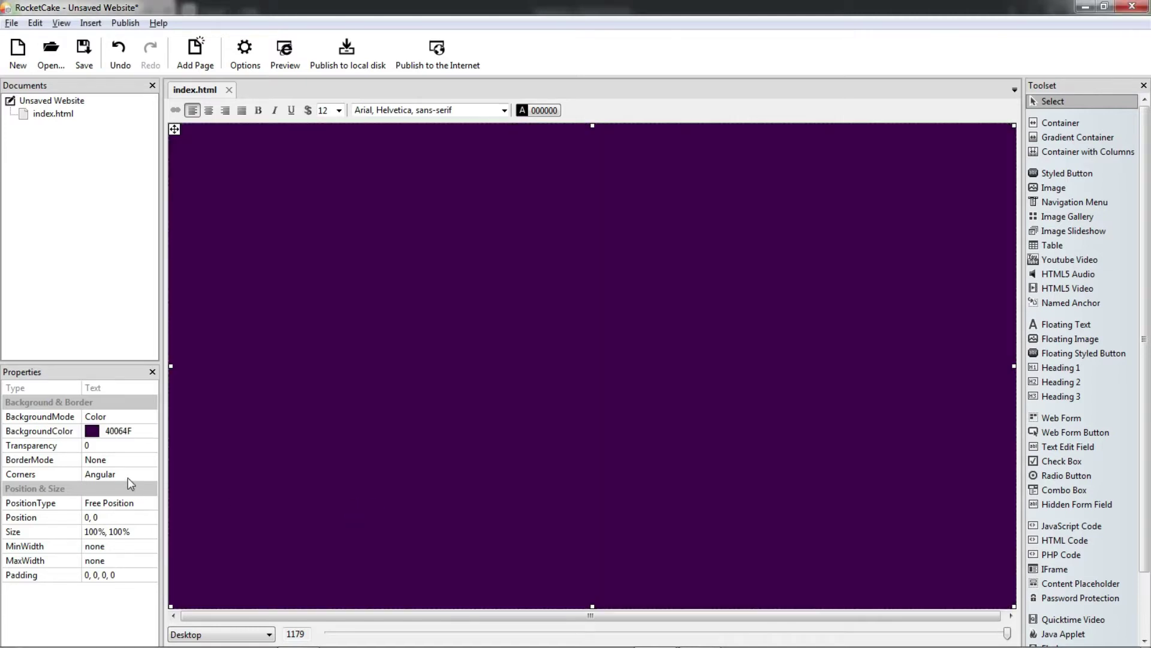
- Try Transparency values 5, 50, 70 and 60, settling on 65
{"action": "left_click", "coordinate": [130, 445]}
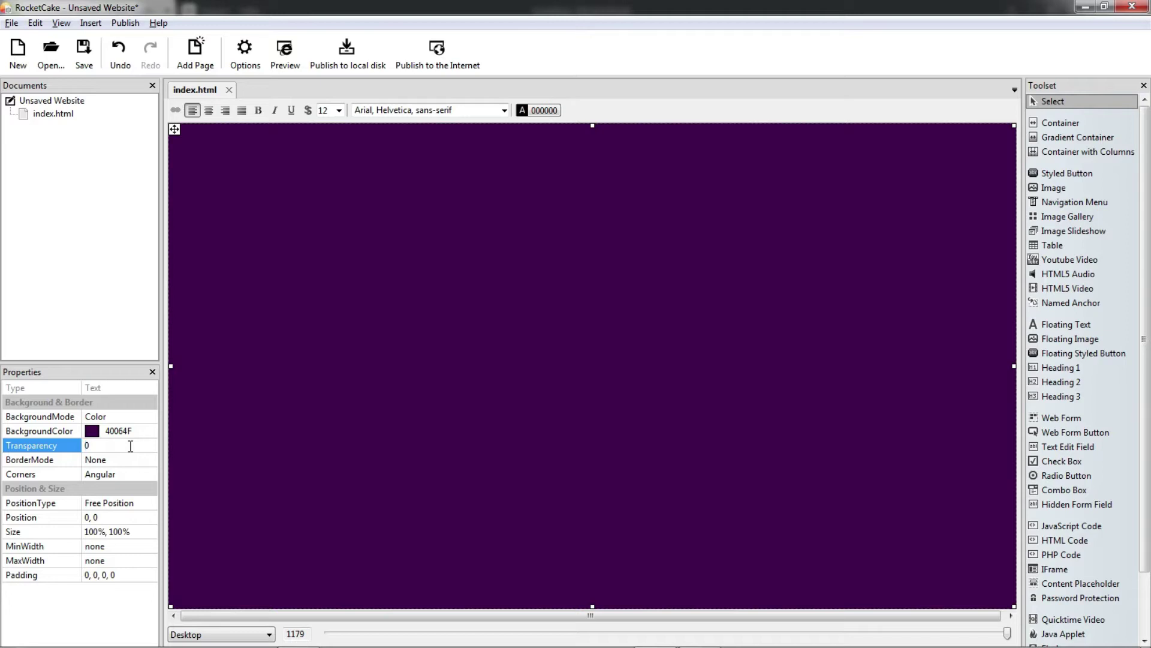
{"action": "type", "text": "5"}
{"action": "key", "text": "Return"}
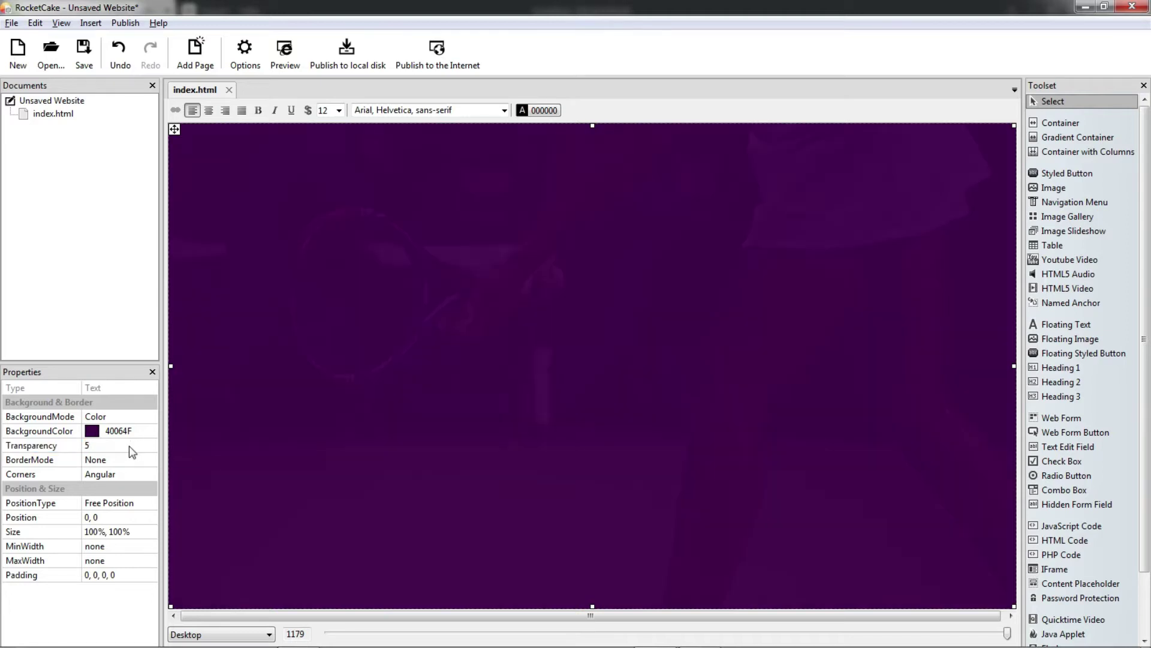
{"action": "left_click", "coordinate": [131, 445]}
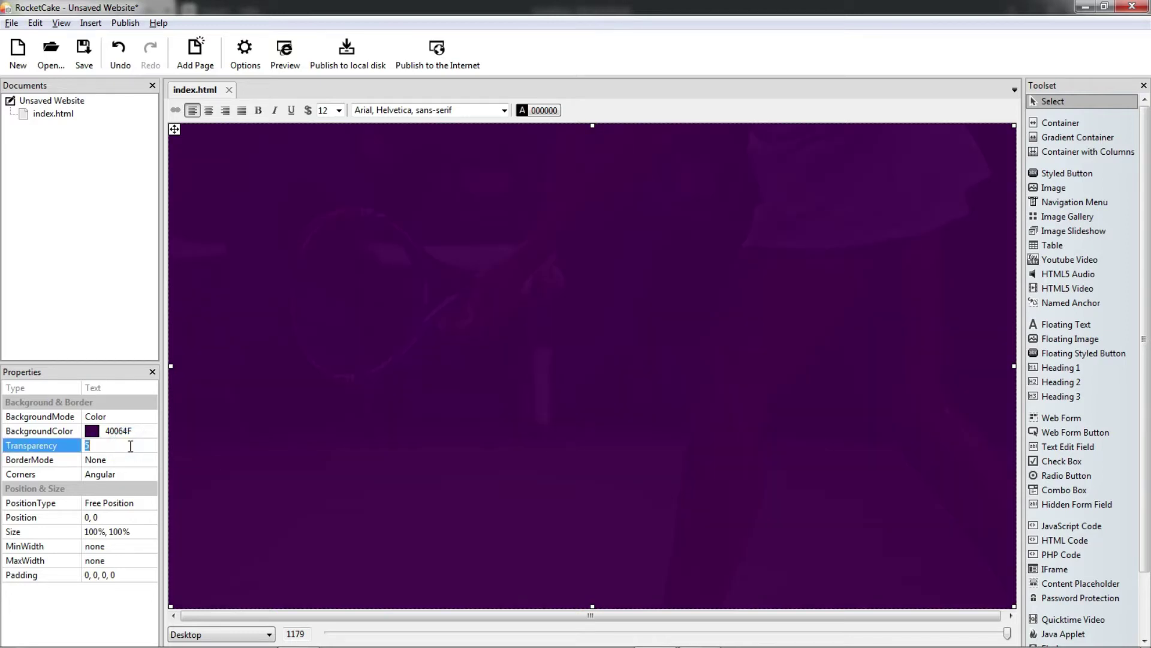
{"action": "type", "text": "50"}
{"action": "key", "text": "Return"}
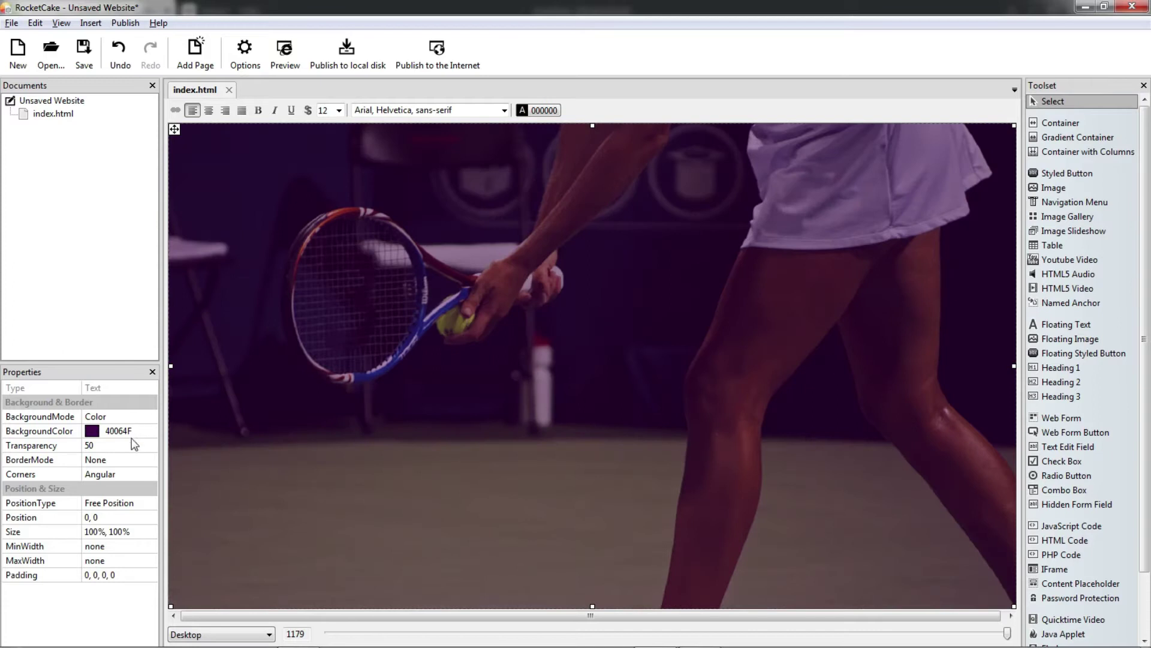
{"action": "left_click", "coordinate": [109, 448]}
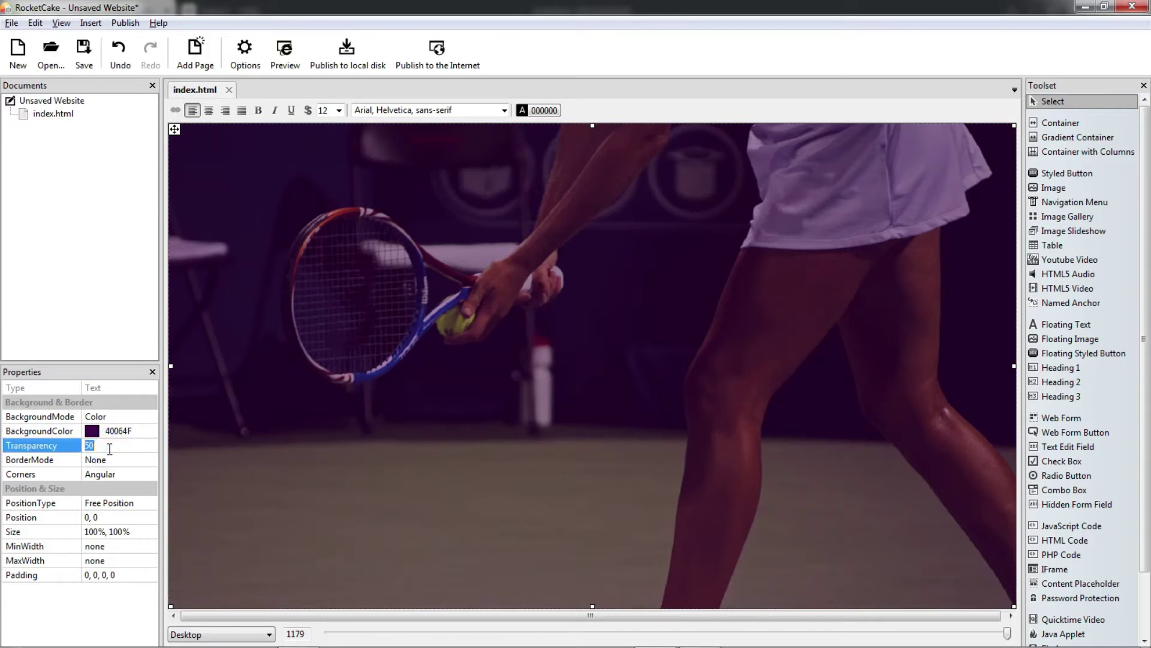
{"action": "type", "text": "70"}
{"action": "key", "text": "Return"}
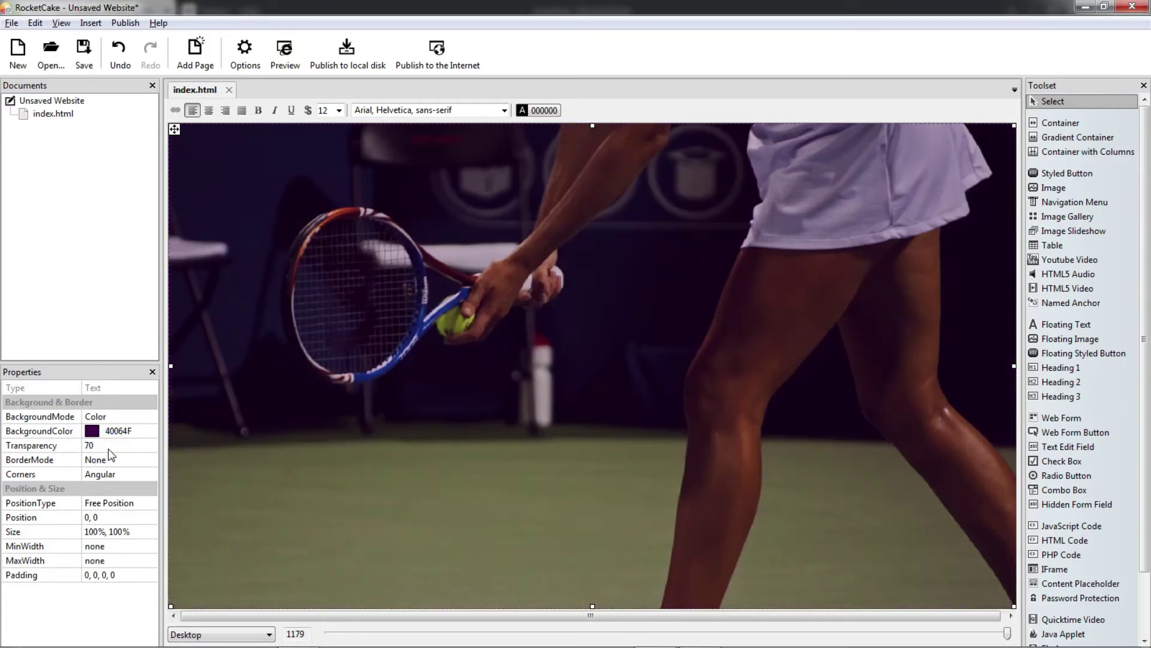
{"action": "left_click", "coordinate": [115, 444]}
{"action": "type", "text": "60"}
{"action": "key", "text": "Return"}
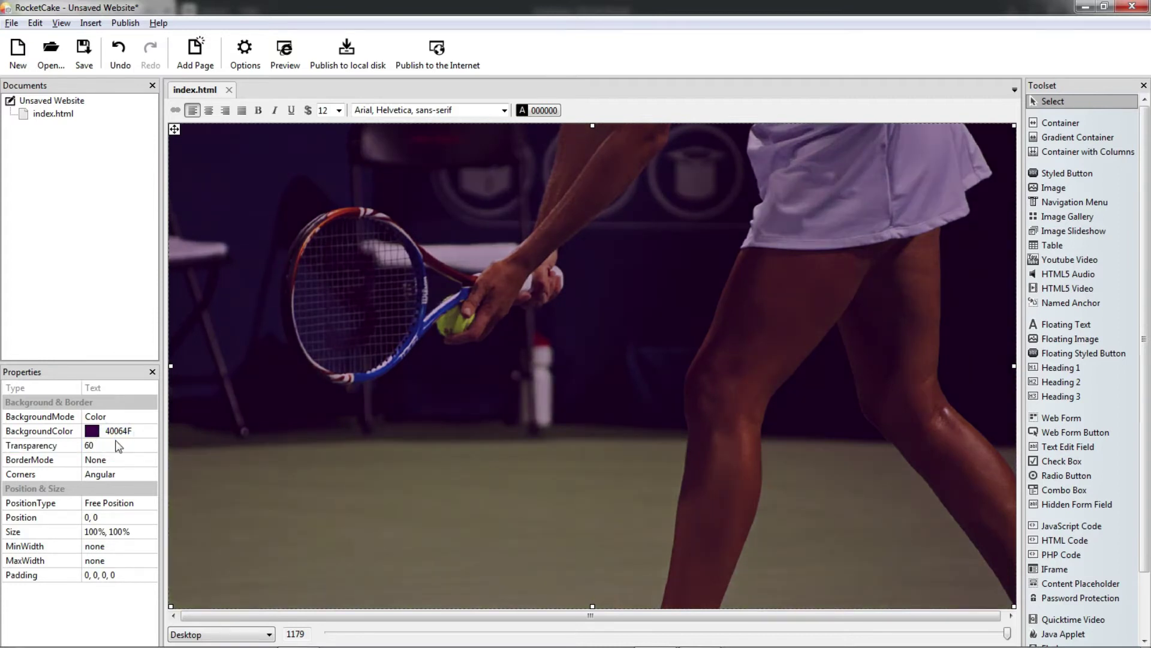
{"action": "left_click", "coordinate": [116, 446]}
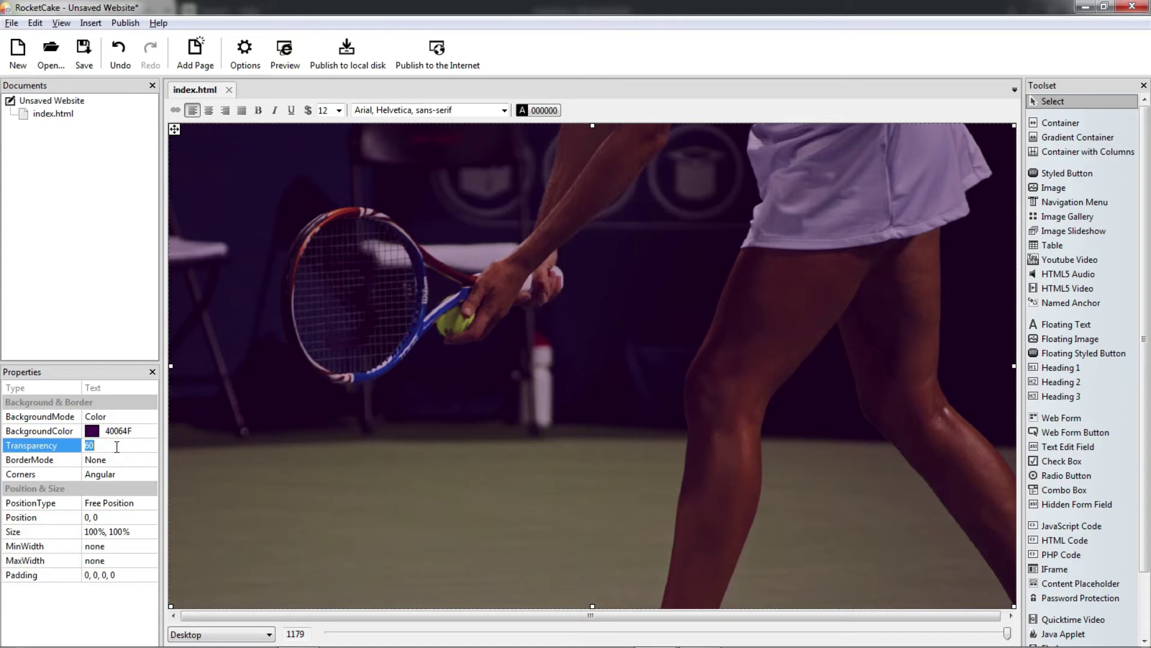
{"action": "type", "text": "65"}
{"action": "key", "text": "Return"}
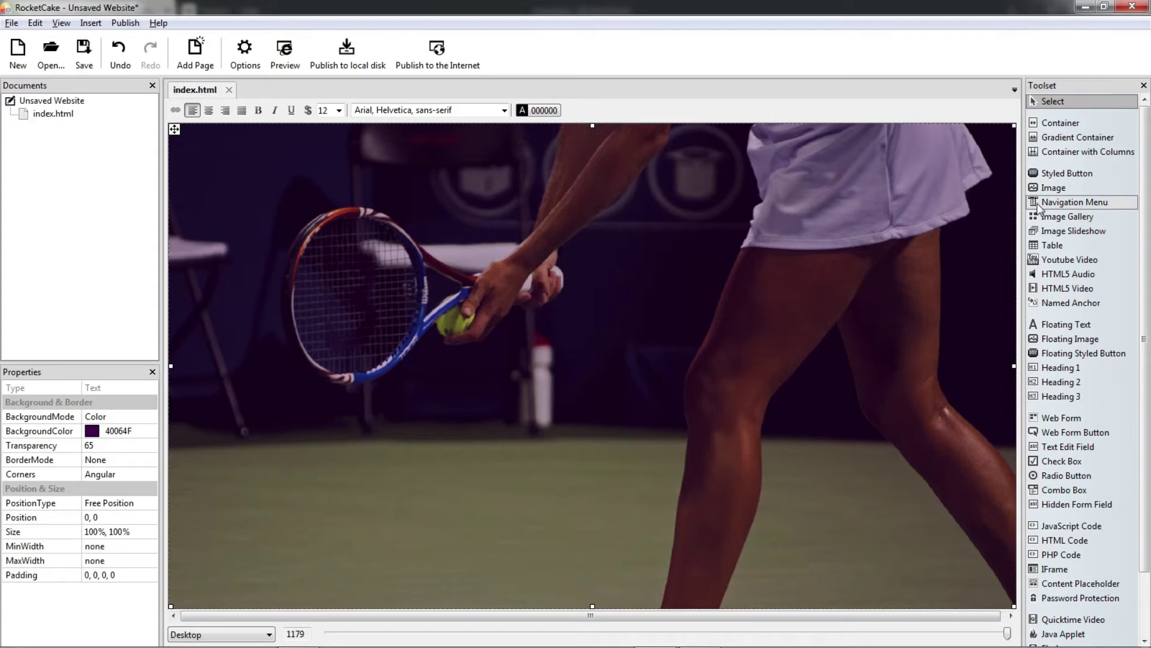
- Add a container at the top of the page with a minimum height of 50
{"action": "left_click", "coordinate": [1063, 121]}
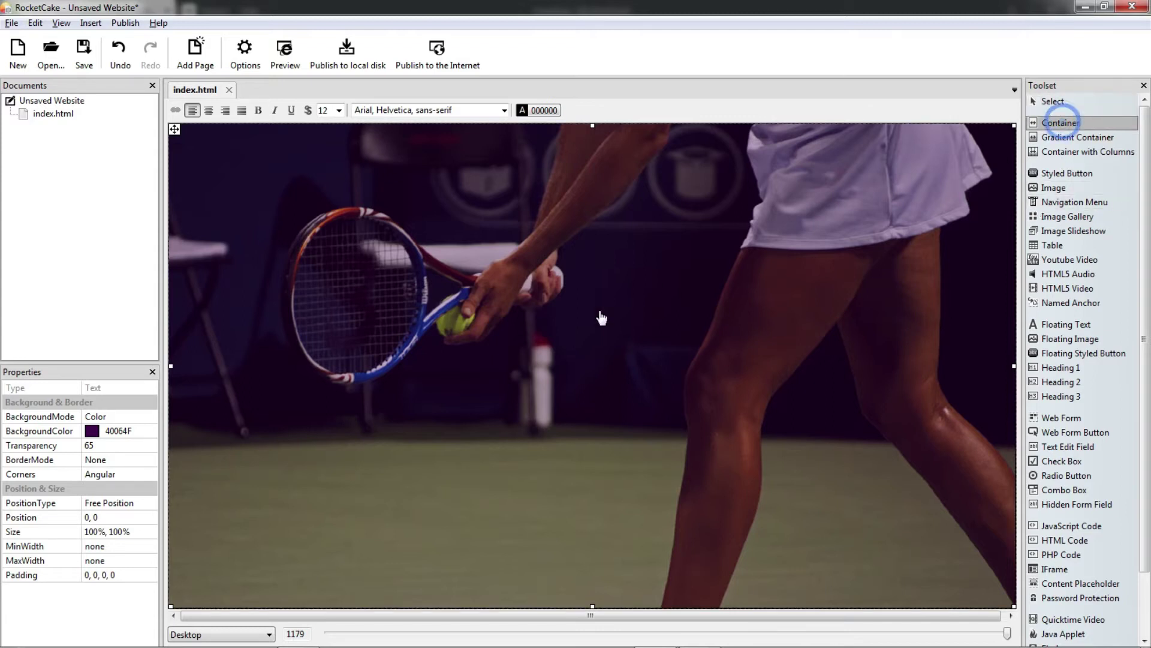
{"action": "left_click", "coordinate": [517, 346]}
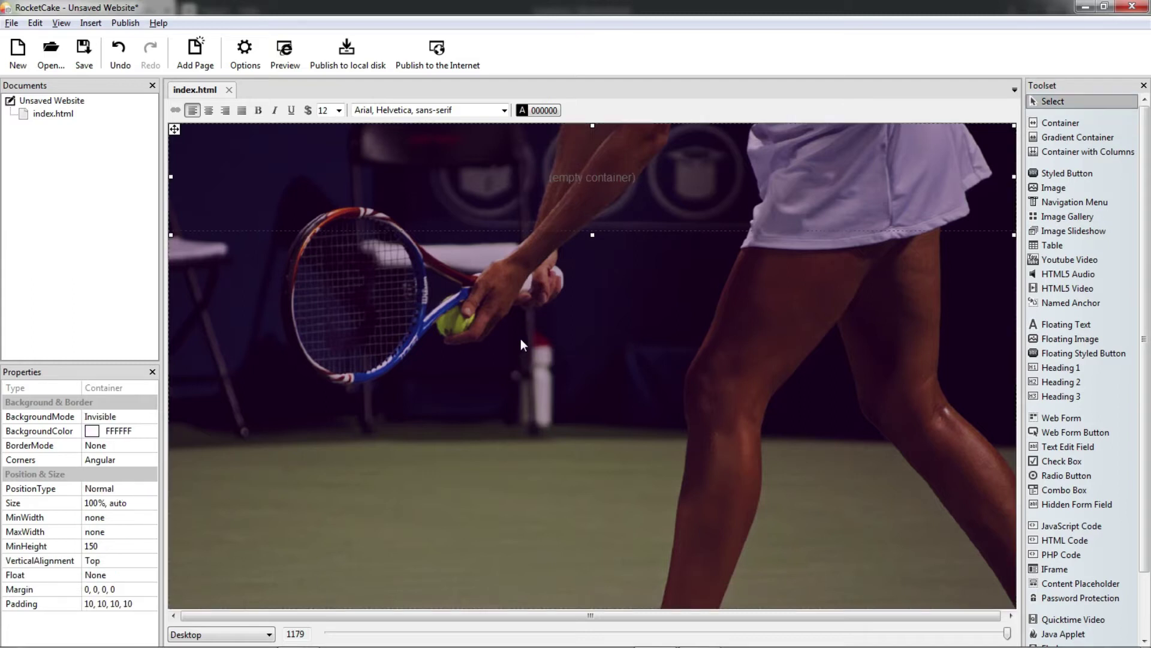
{"action": "left_click", "coordinate": [116, 545]}
{"action": "key", "text": "Delete"}
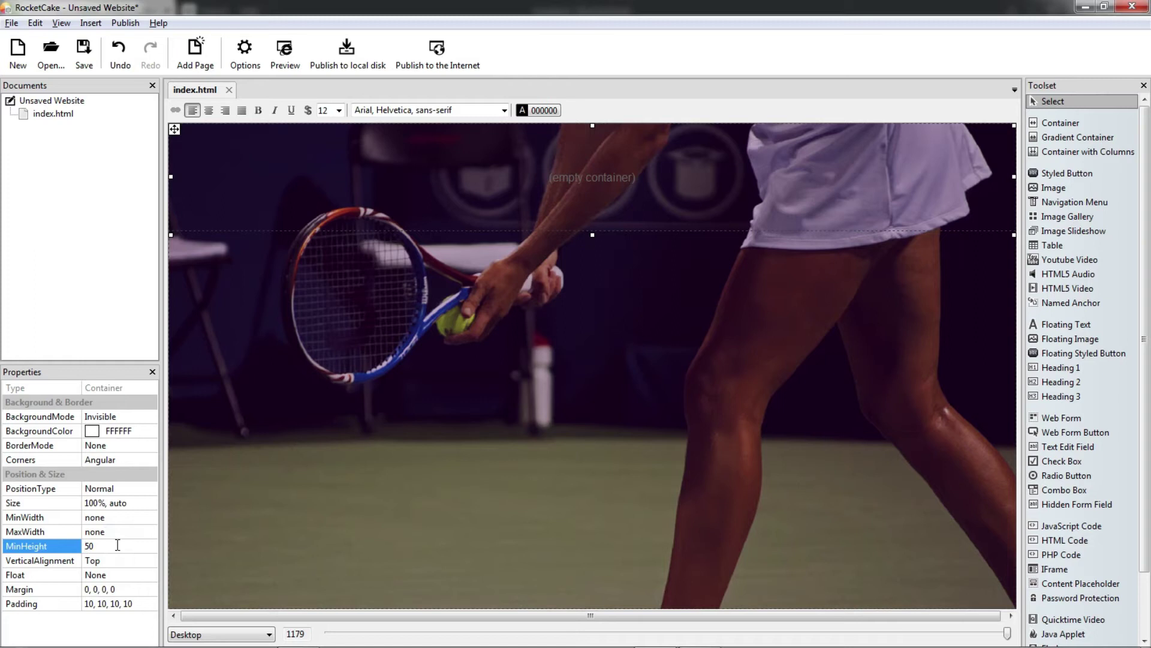
{"action": "key", "text": "Return"}
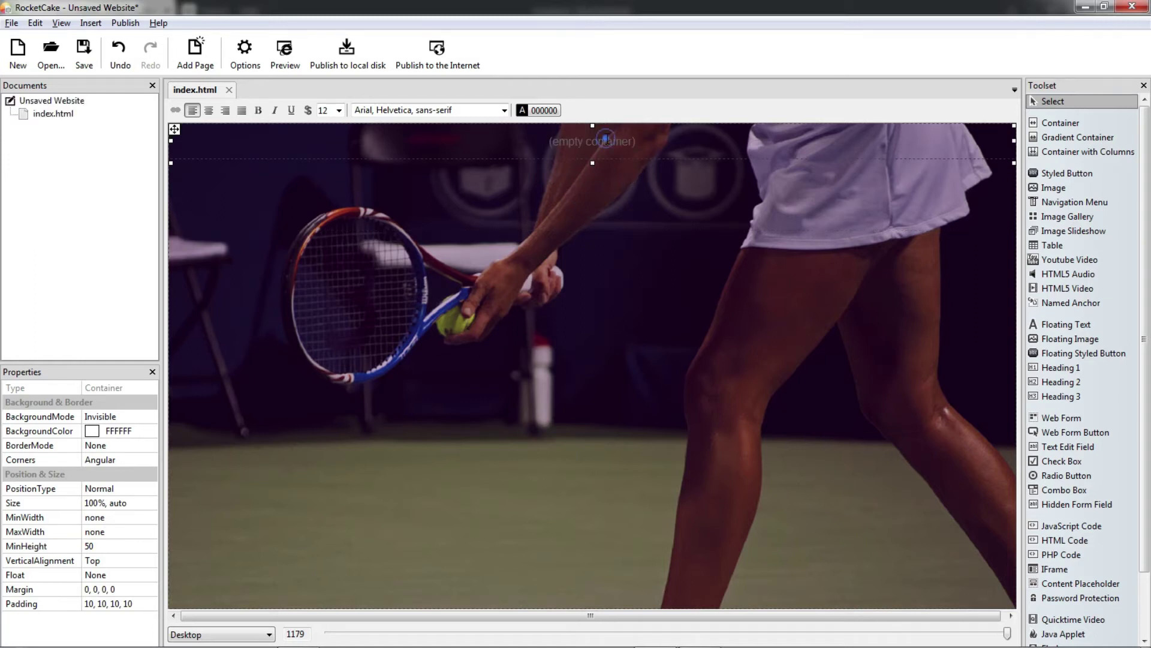
- Set the container's padding to 20, 20, 20, 20
{"action": "left_click", "coordinate": [145, 601]}
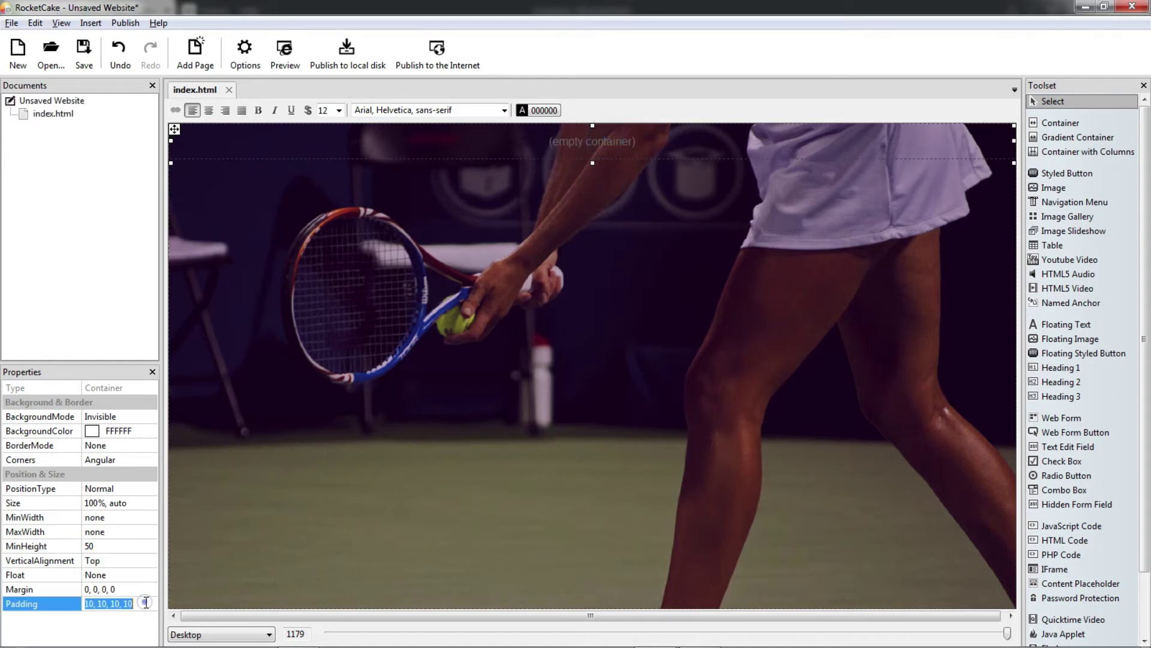
{"action": "key", "text": "Home"}
{"action": "left_click", "coordinate": [88, 603]}
{"action": "key", "text": "BackSpace"}
{"action": "type", "text": "2"}
{"action": "key", "text": "Right"}
{"action": "key", "text": "Right"}
{"action": "key", "text": "Right"}
{"action": "key", "text": "BackSpace"}
{"action": "type", "text": "2"}
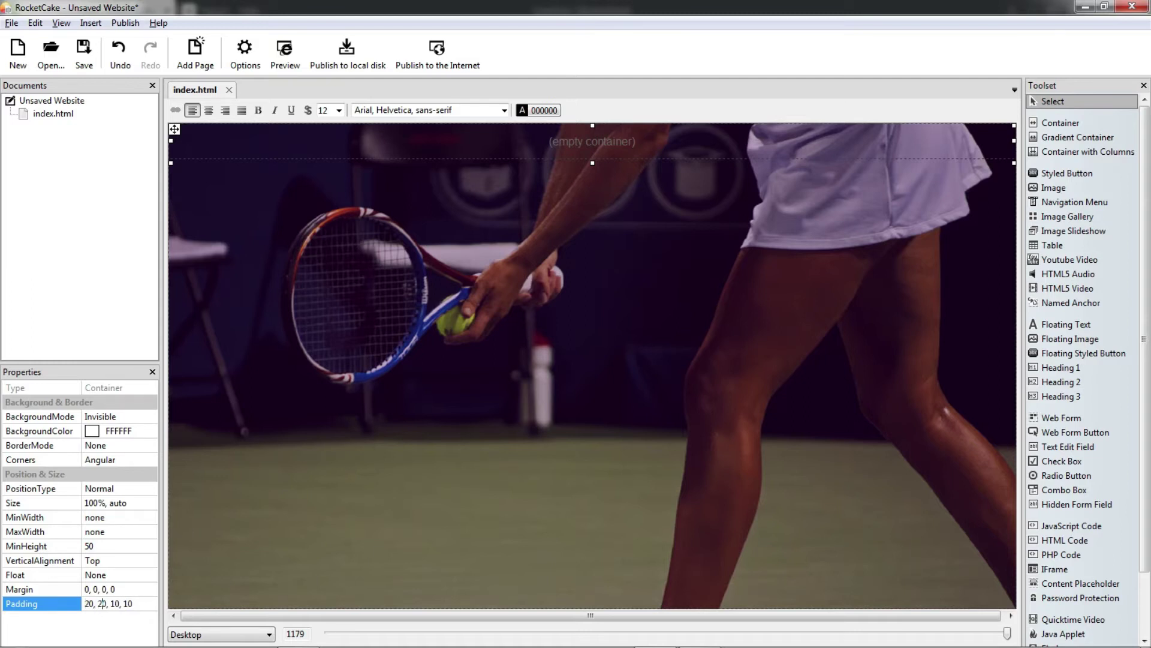
{"action": "key", "text": "Right"}
{"action": "key", "text": "Right"}
{"action": "key", "text": "Right"}
{"action": "key", "text": "BackSpace"}
{"action": "type", "text": "2"}
{"action": "key", "text": "Right"}
{"action": "key", "text": "Right"}
{"action": "key", "text": "Right"}
{"action": "key", "text": "BackSpace"}
{"action": "type", "text": "2"}
{"action": "key", "text": "Return"}
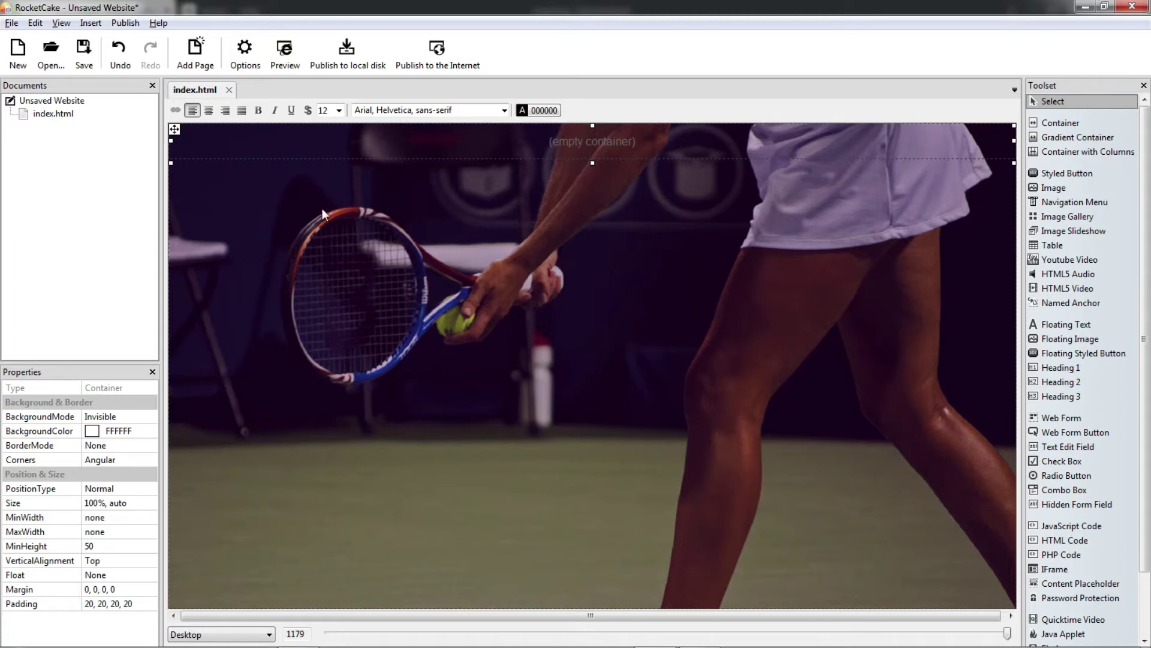
- Insert a Menu text symbol into the top container and colour it white (FFFFFF)
{"action": "left_click", "coordinate": [94, 22]}
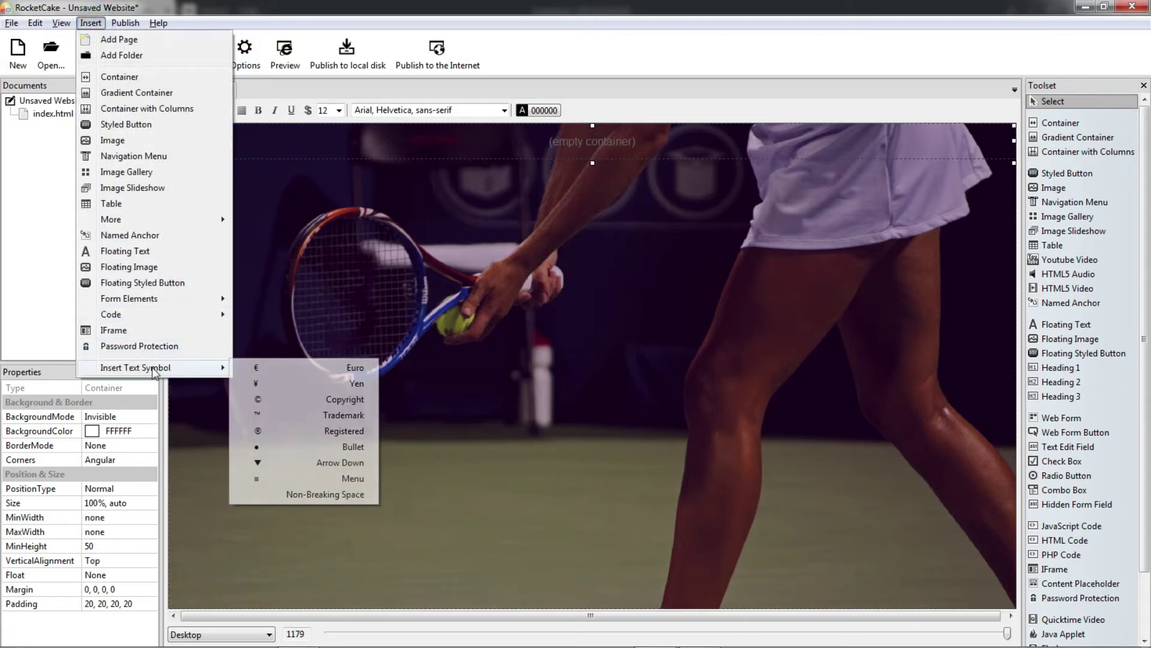
{"action": "mouse_move", "coordinate": [135, 367]}
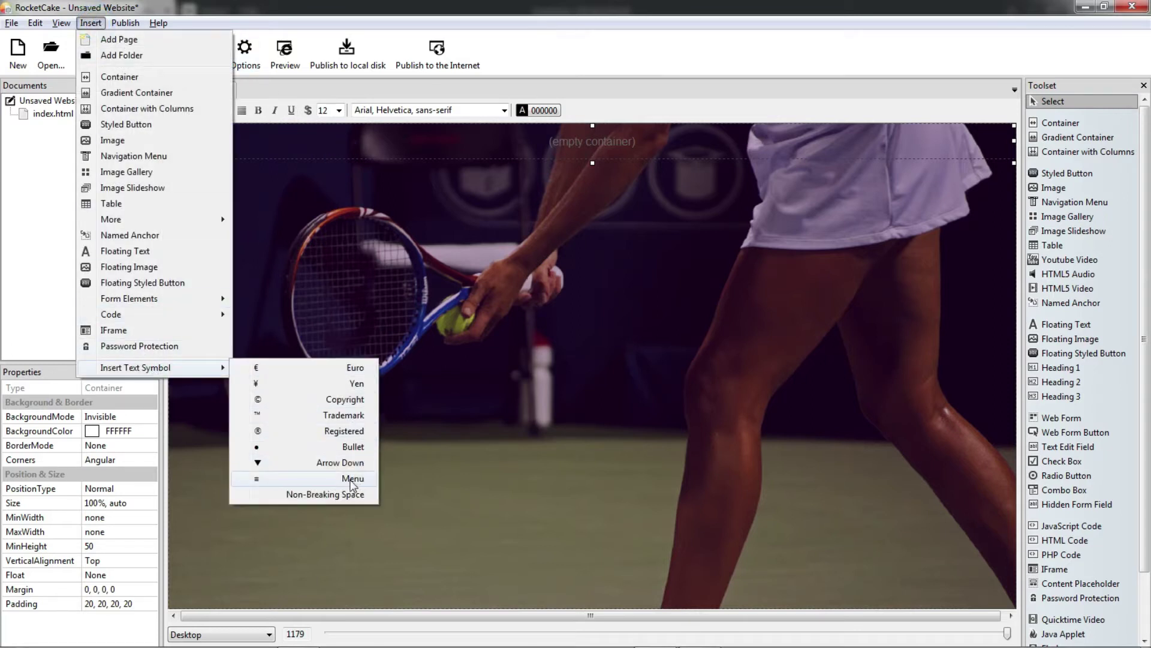
{"action": "left_click", "coordinate": [351, 479]}
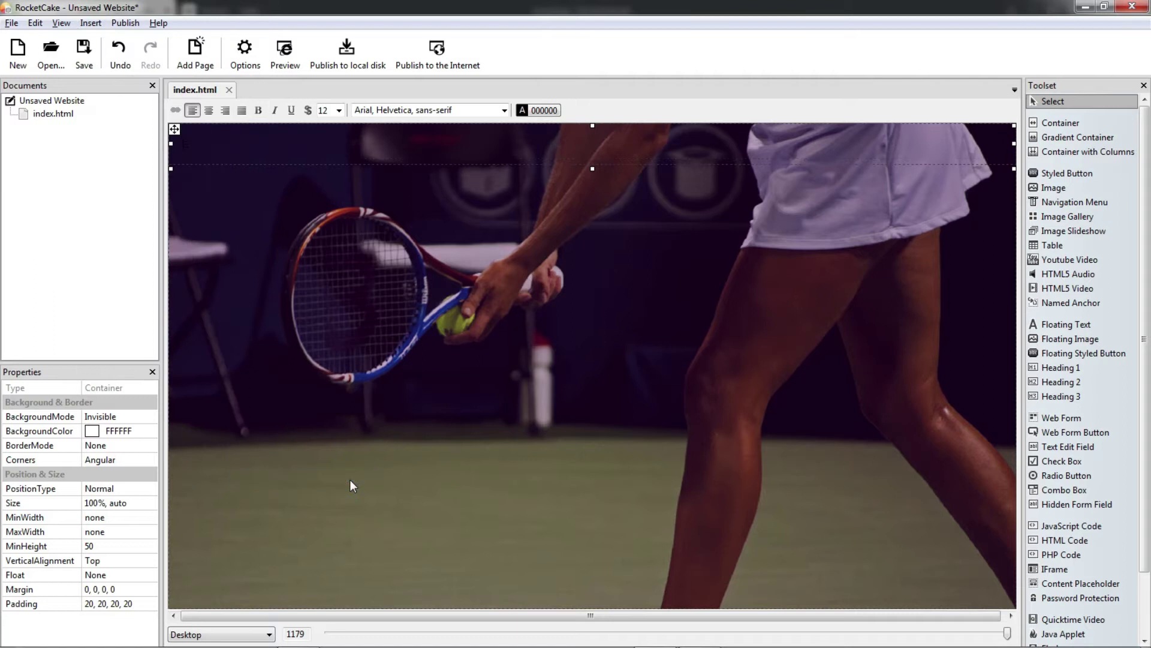
{"action": "left_click", "coordinate": [531, 109]}
{"action": "left_click", "coordinate": [408, 231]}
{"action": "left_click", "coordinate": [526, 262]}
- Right-align the menu symbol and set its font size to 40
{"action": "left_click", "coordinate": [225, 110]}
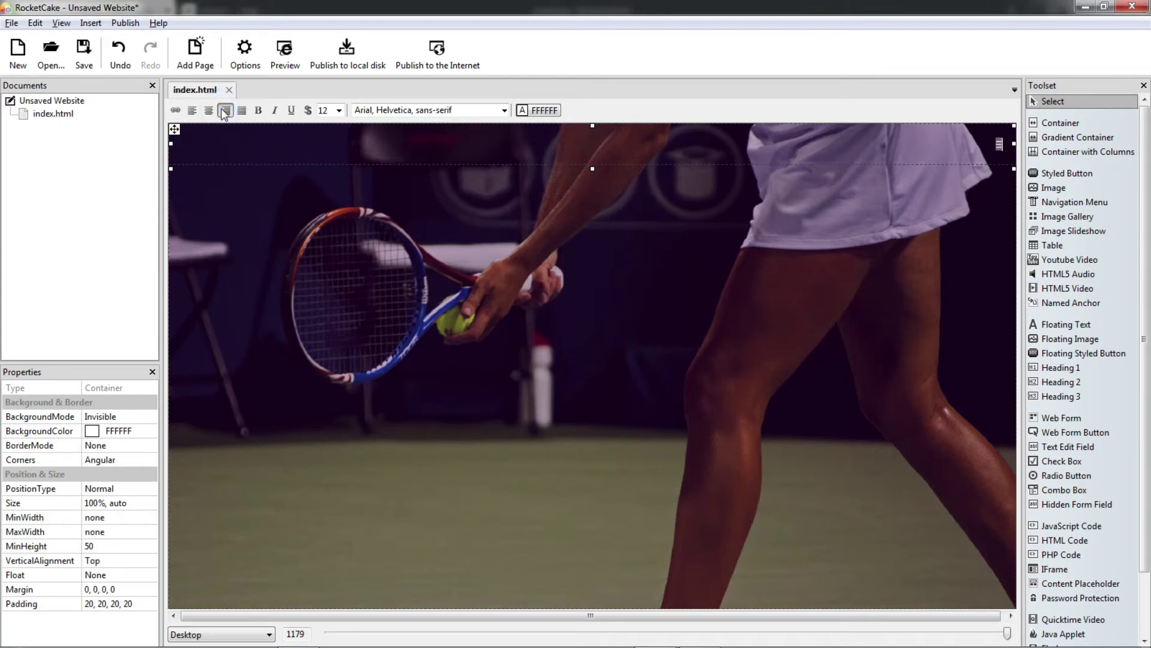
{"action": "left_click", "coordinate": [339, 111]}
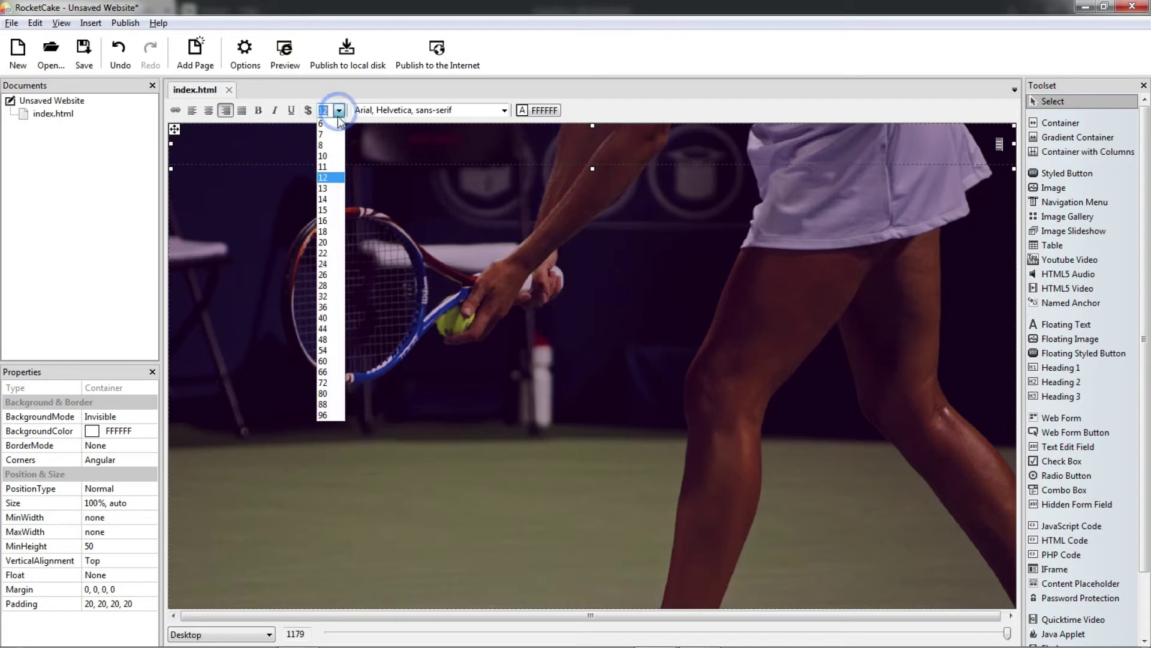
{"action": "left_click", "coordinate": [326, 320]}
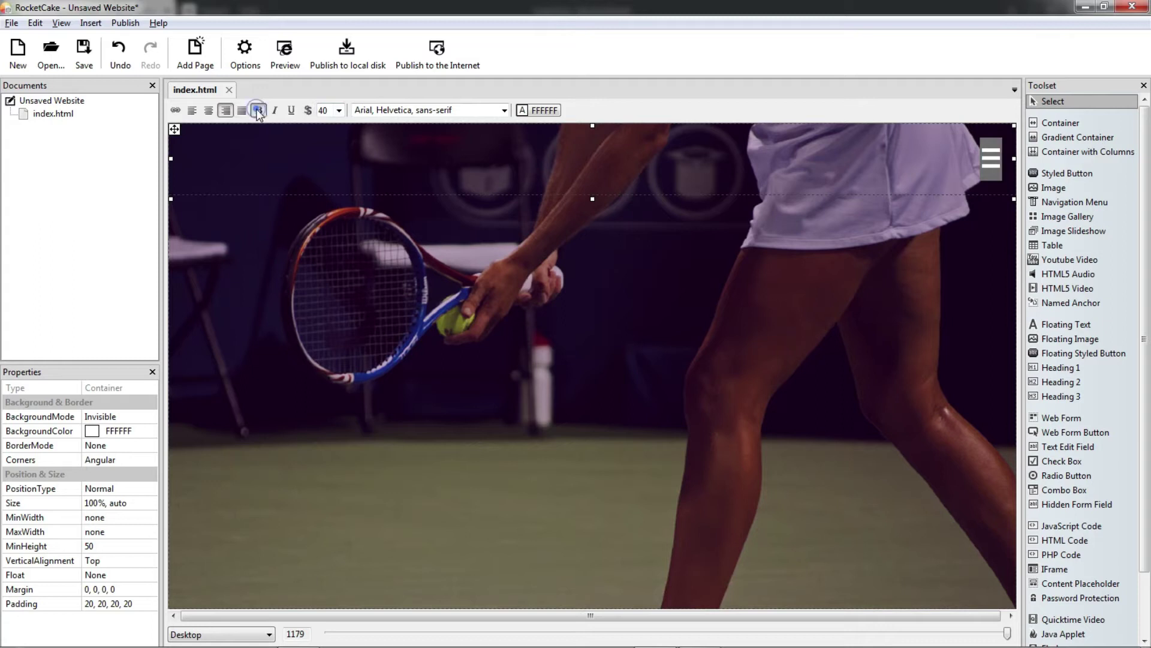
{"action": "left_click", "coordinate": [467, 280]}
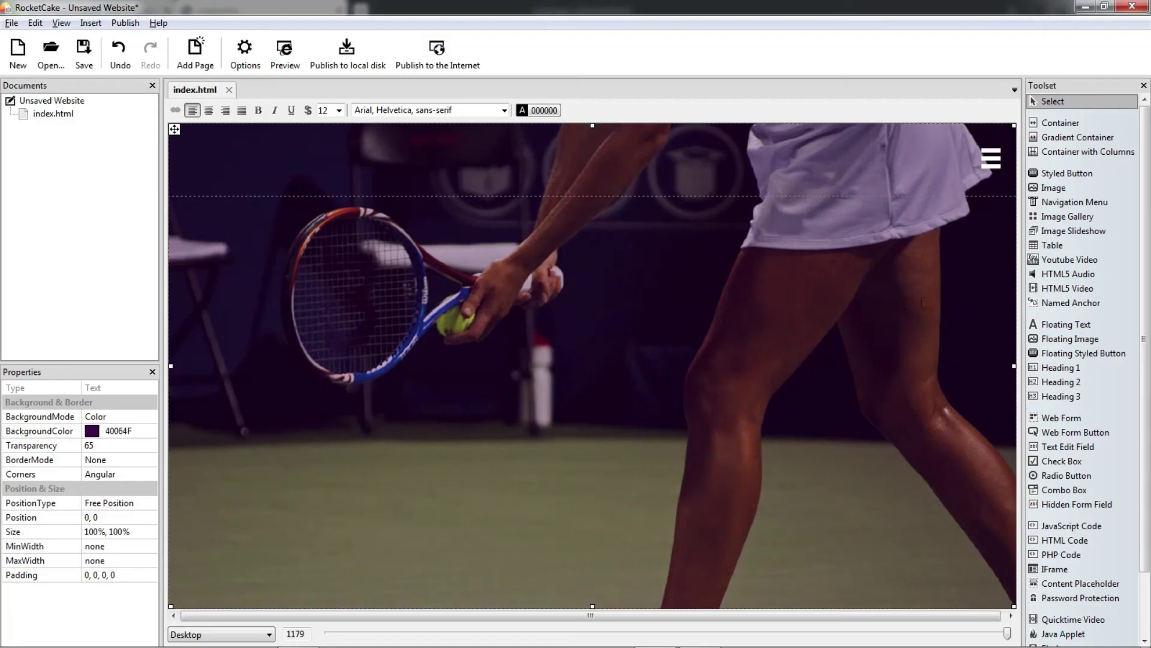
- Add a second container below the header and set its PositionType to Free Position
{"action": "left_click", "coordinate": [1062, 124]}
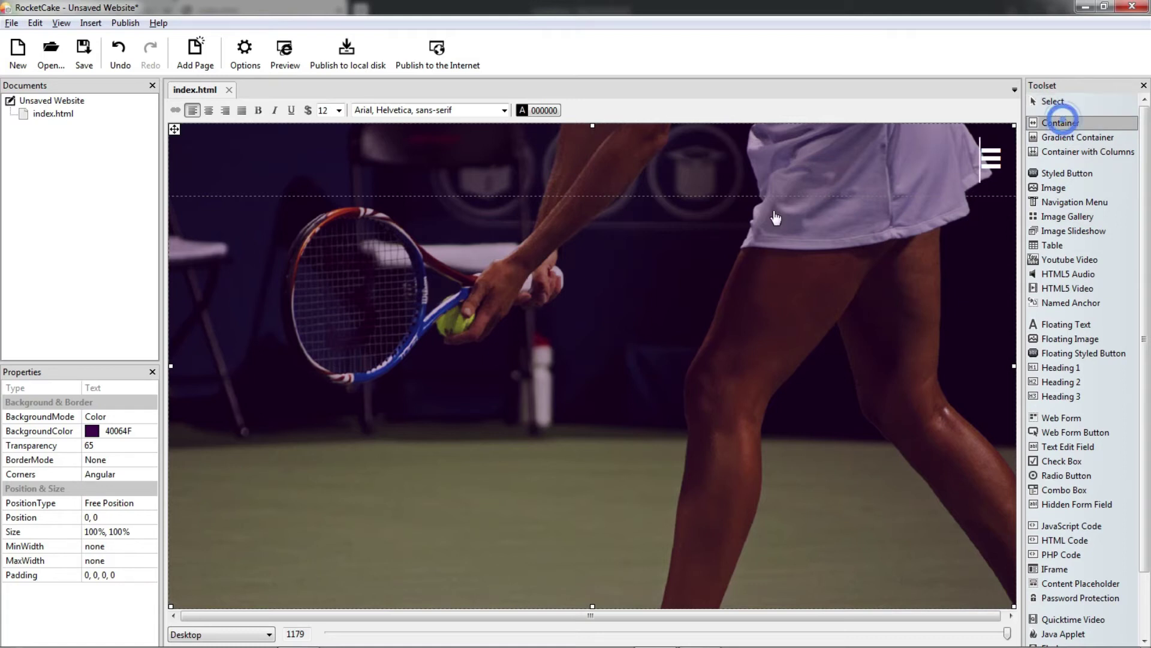
{"action": "left_click", "coordinate": [312, 371]}
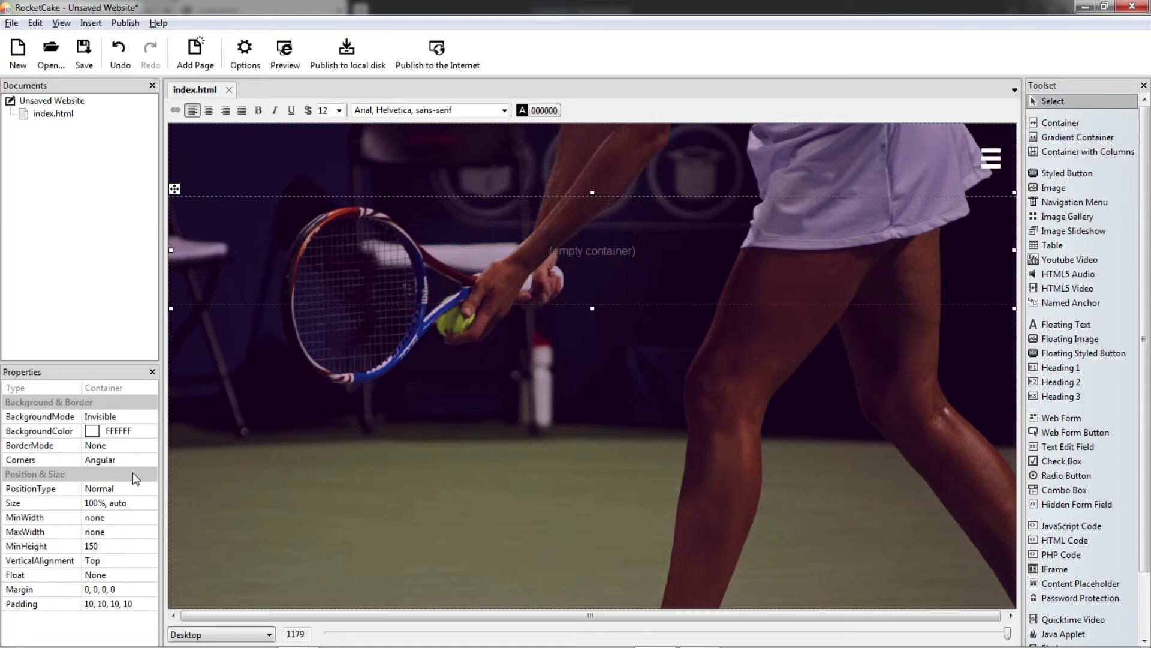
{"action": "left_click", "coordinate": [114, 488]}
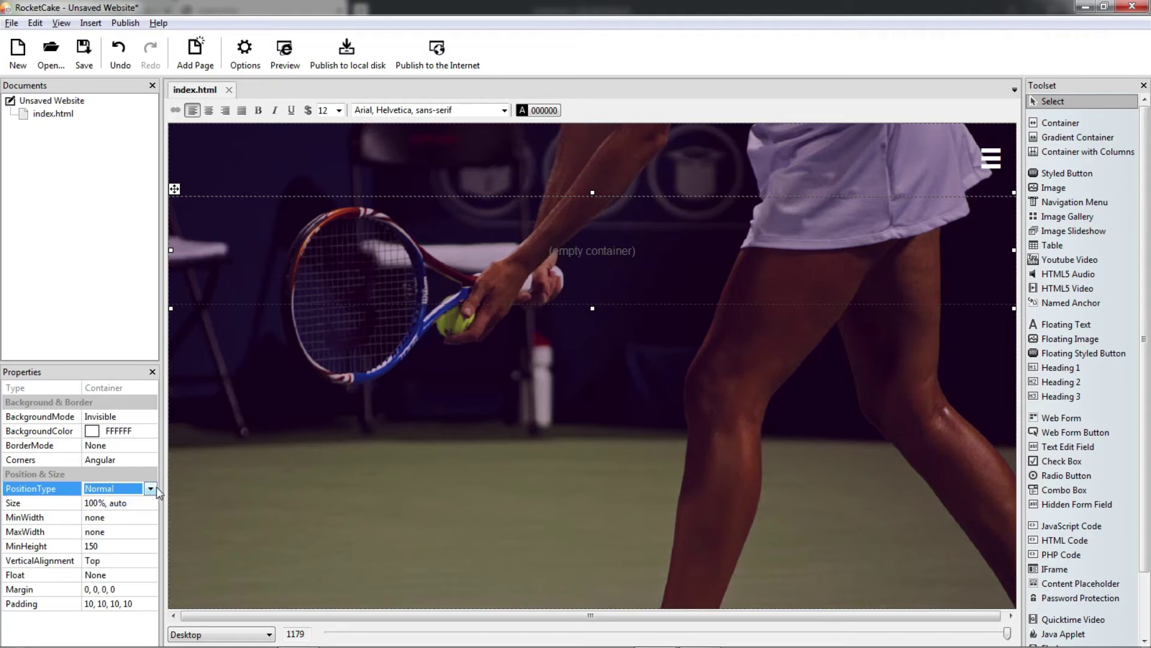
{"action": "left_click", "coordinate": [149, 489]}
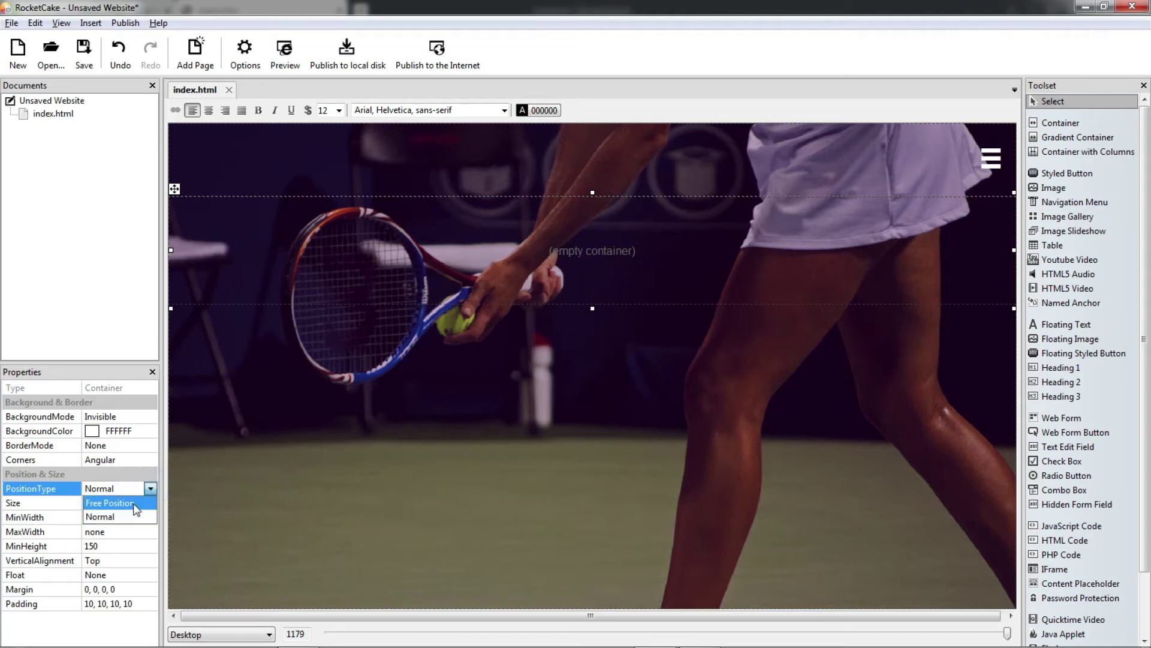
{"action": "left_click", "coordinate": [135, 503]}
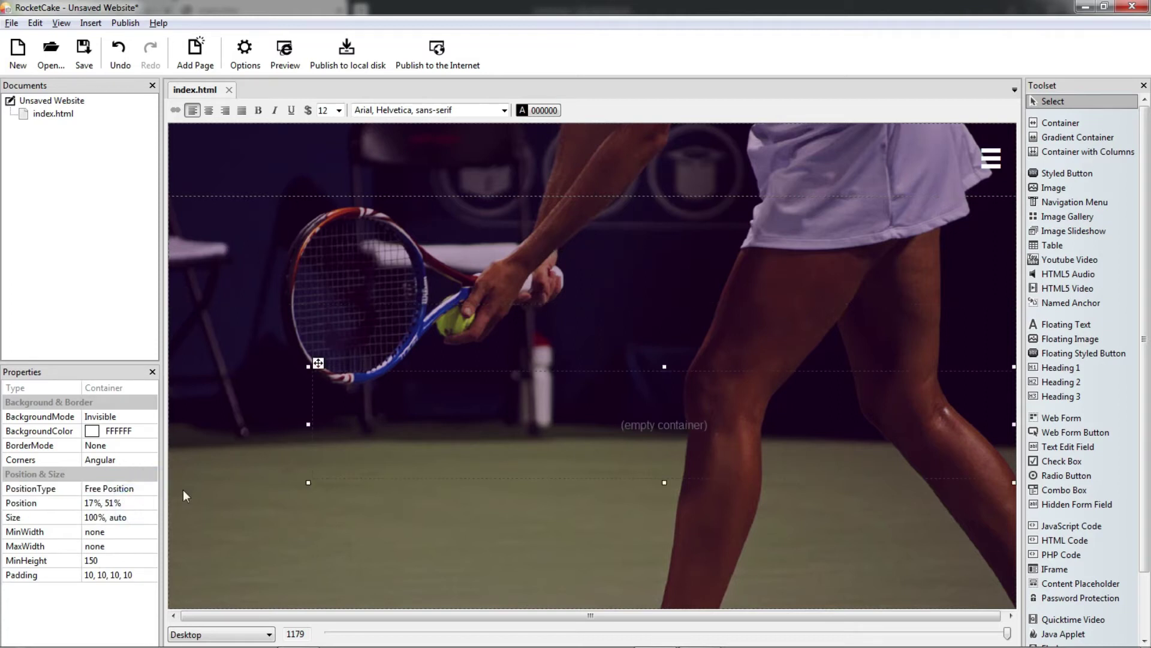
- Set the container's Position to 0, 40%
{"action": "left_click", "coordinate": [101, 505]}
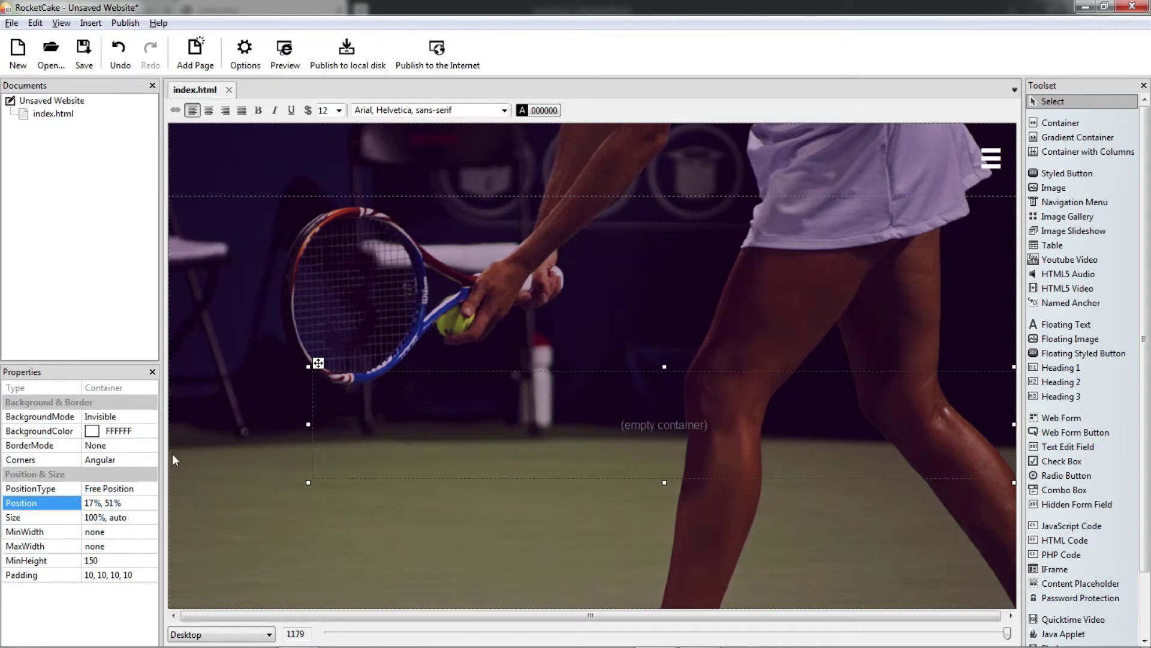
{"action": "key", "text": "BackSpace"}
{"action": "key", "text": "BackSpace"}
{"action": "key", "text": "BackSpace"}
{"action": "type", "text": "0, "}
{"action": "type", "text": "40"}
{"action": "key", "text": "Delete"}
{"action": "key", "text": "Delete"}
{"action": "key", "text": "Return"}
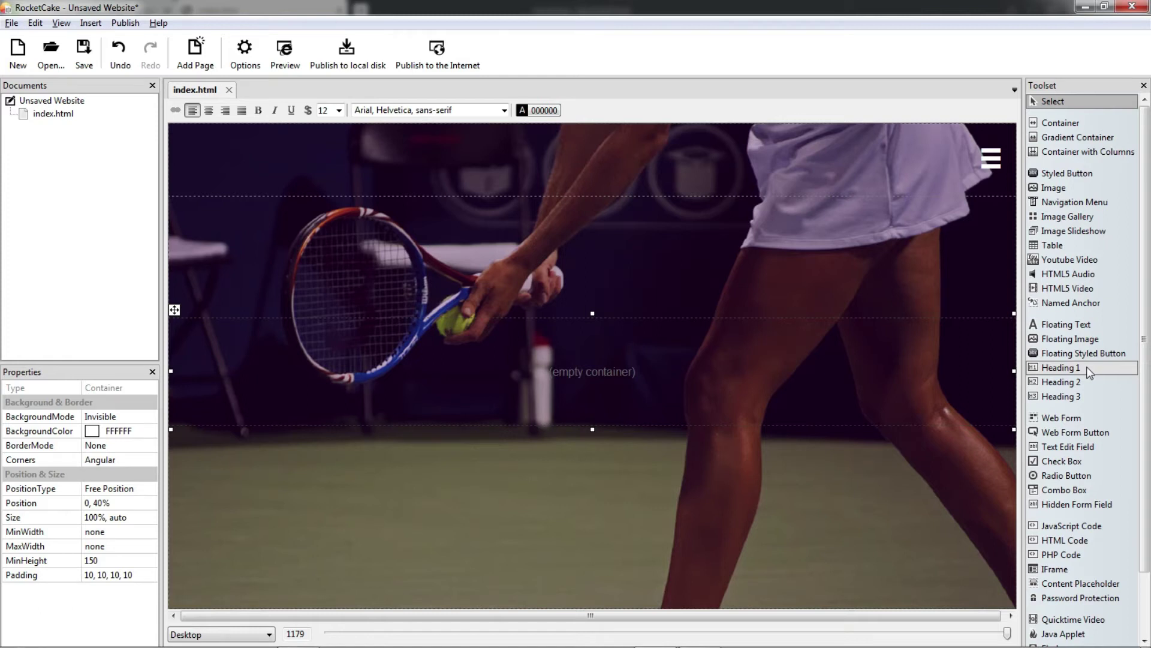
- Insert a centred Heading 1 with white (FFFFFF) text into the banner container
{"action": "left_click", "coordinate": [1087, 366]}
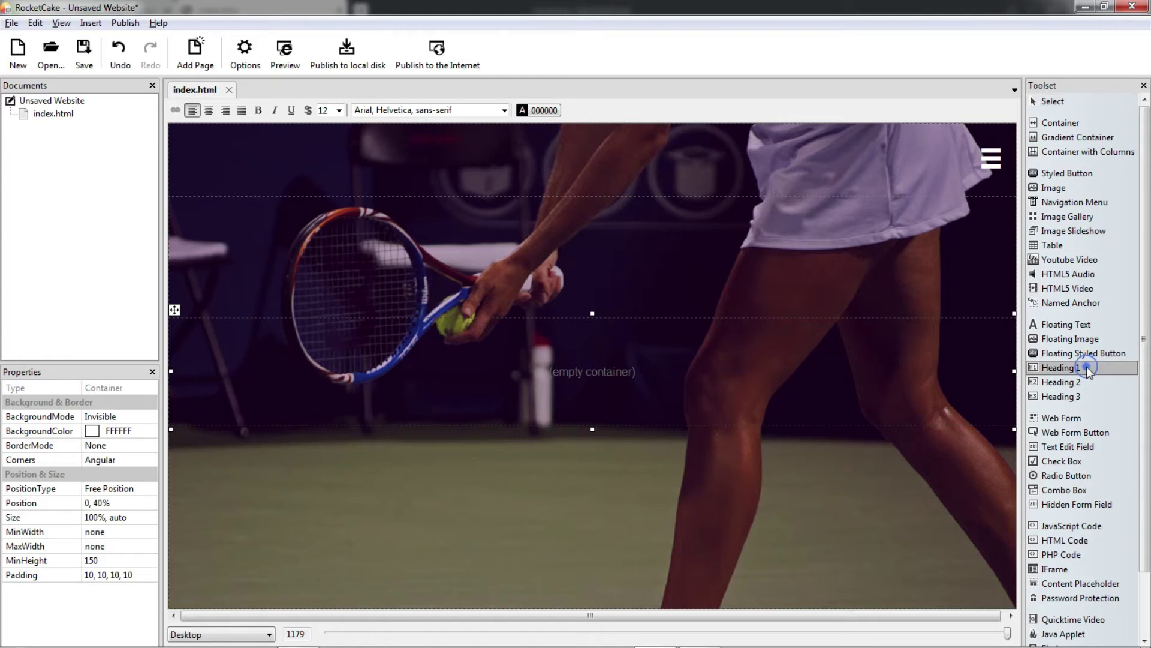
{"action": "left_click", "coordinate": [587, 354]}
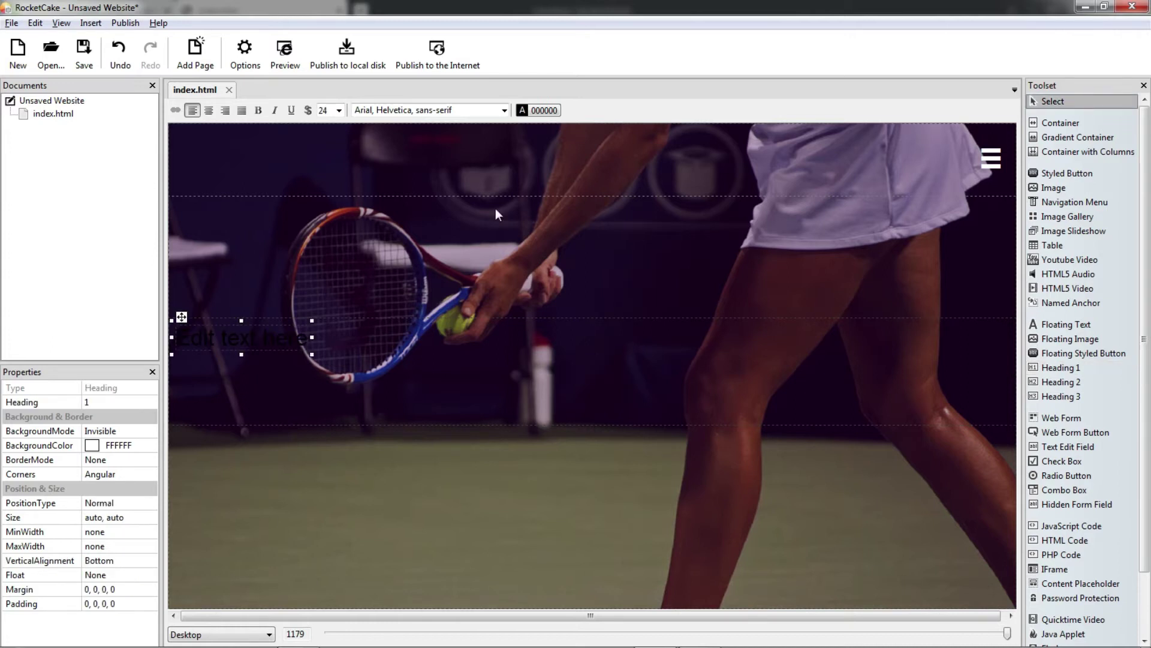
{"action": "left_click", "coordinate": [545, 111]}
{"action": "left_click", "coordinate": [408, 232]}
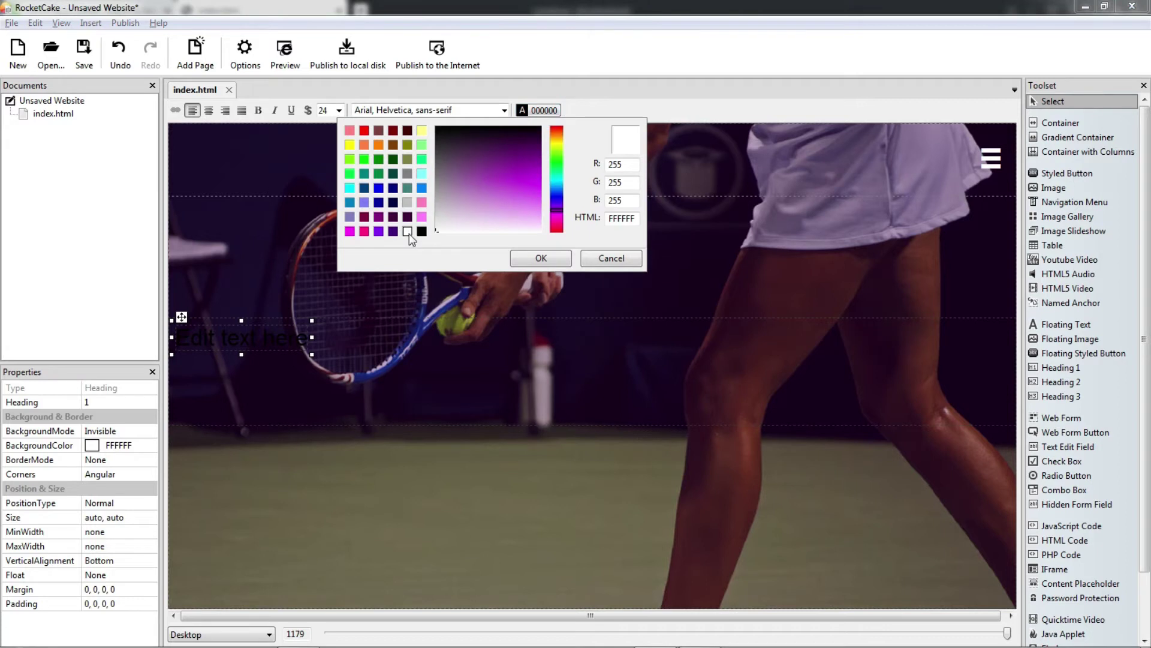
{"action": "left_click", "coordinate": [538, 258]}
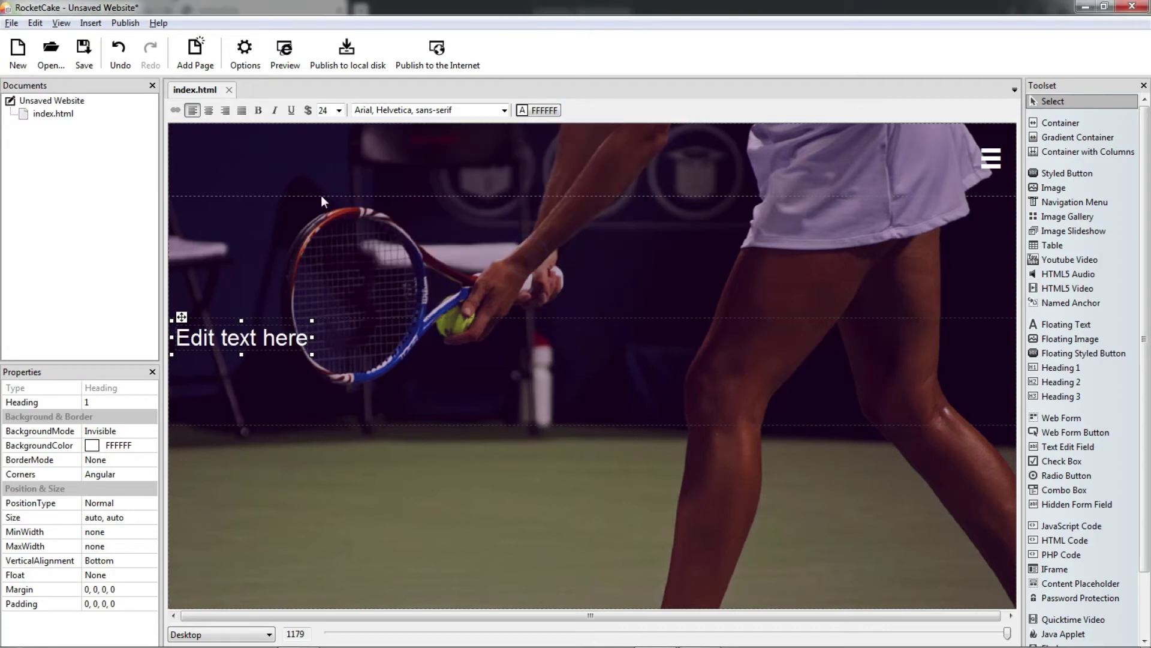
{"action": "left_click", "coordinate": [208, 110]}
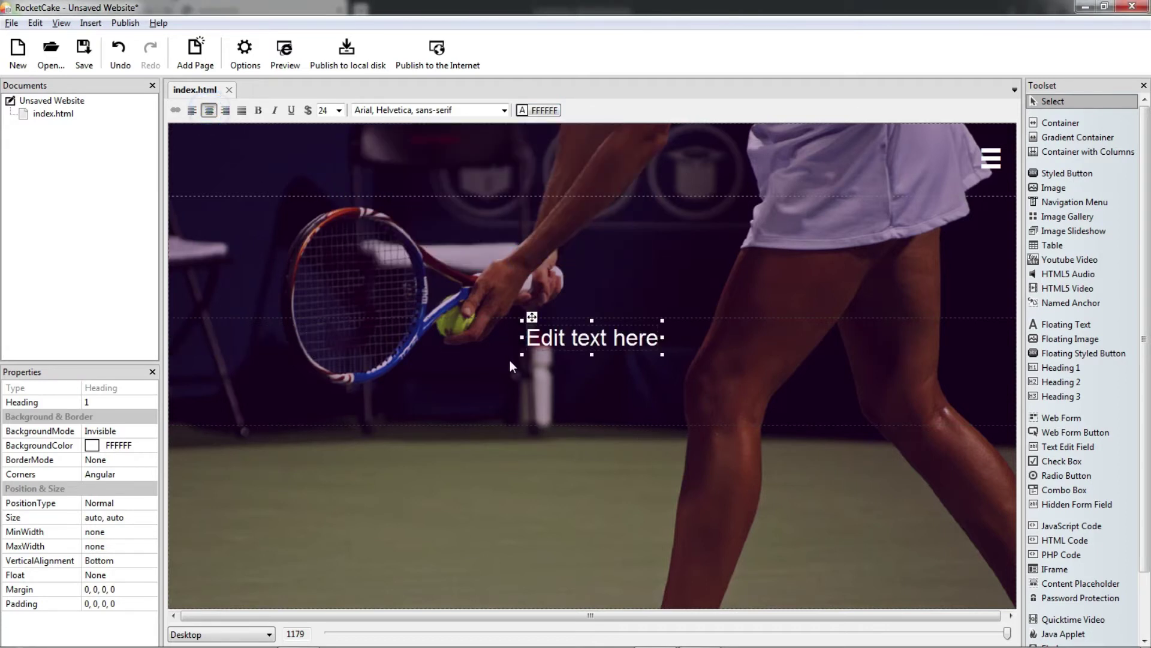
- Change the heading text to 'Full Page Banner', bold, at size 48
{"action": "left_click_drag", "start_coordinate": [589, 344], "coordinate": [523, 343]}
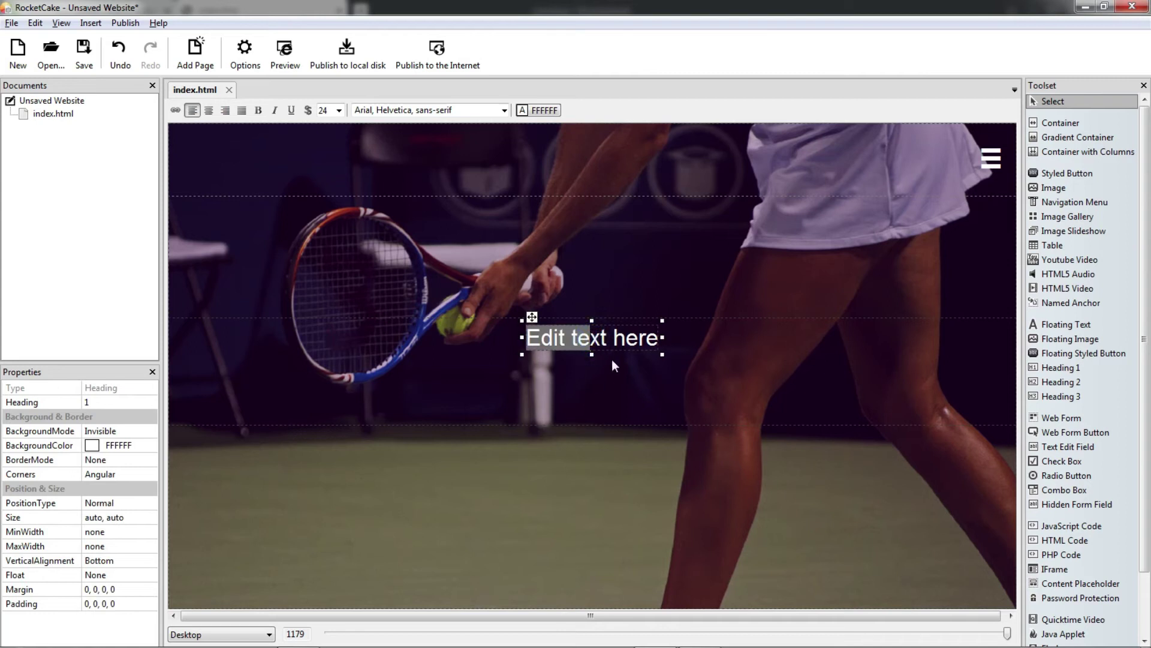
{"action": "left_click", "coordinate": [607, 339]}
{"action": "left_click", "coordinate": [209, 110]}
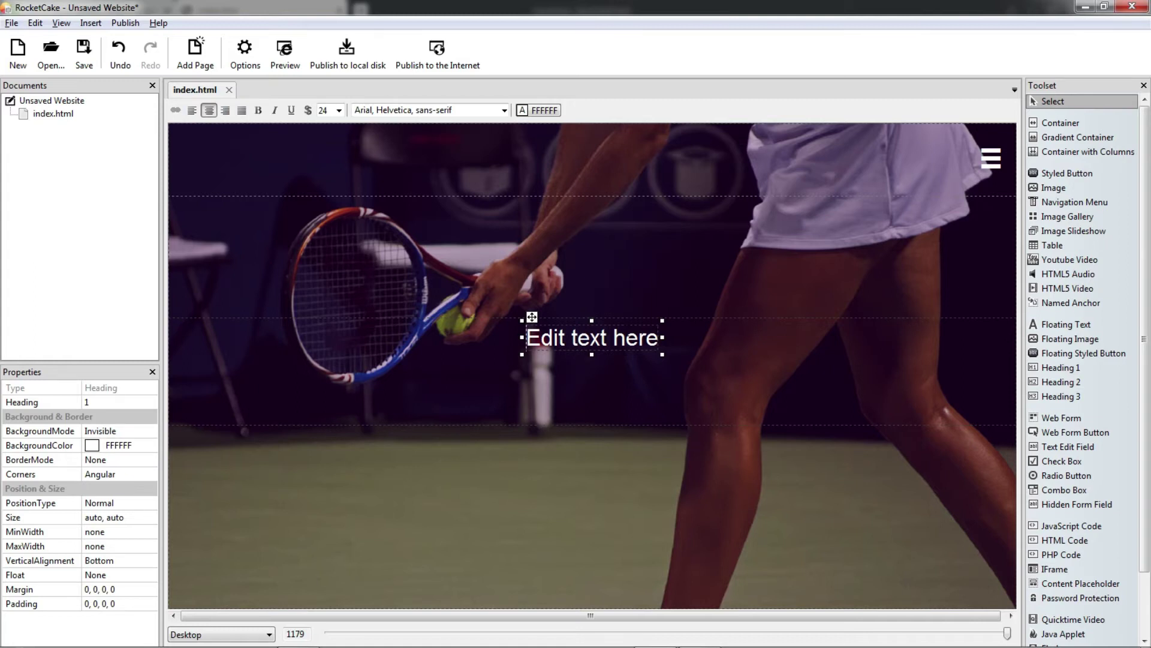
{"action": "type", "text": "Full "}
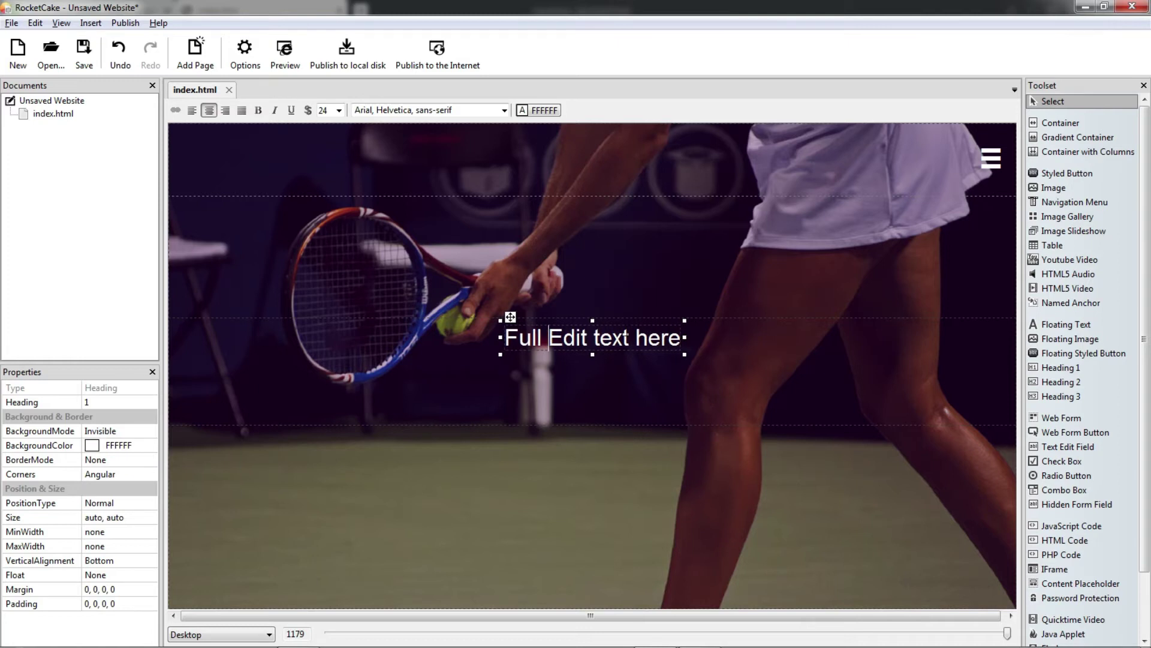
{"action": "type", "text": "Page Banner"}
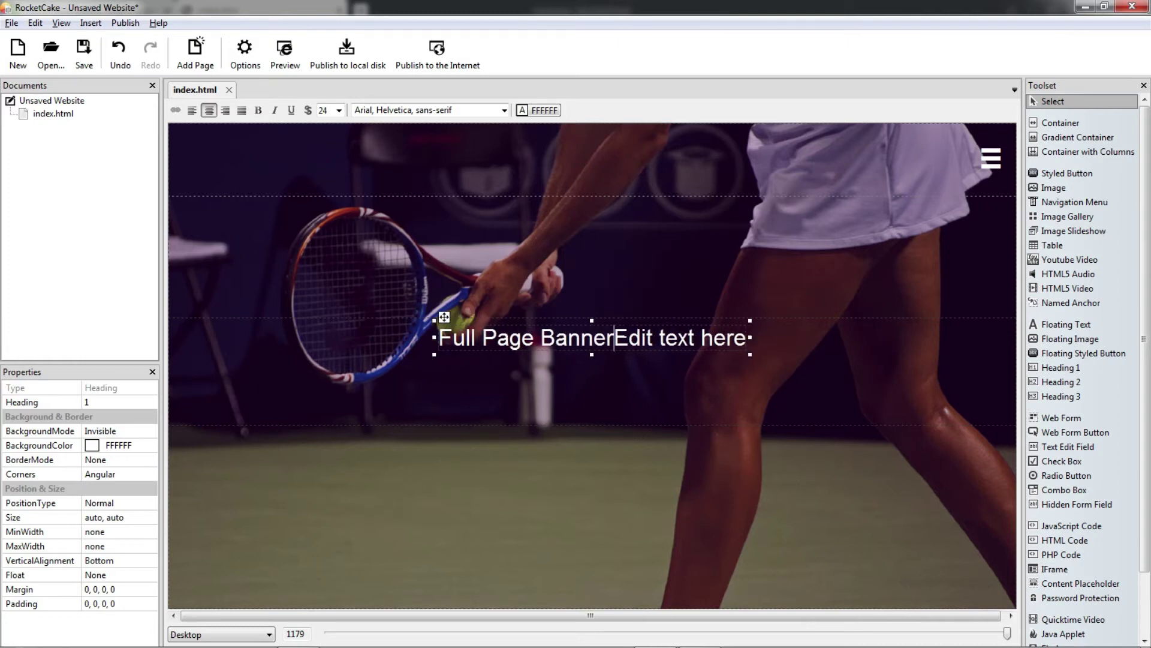
{"action": "key", "text": "Delete"}
{"action": "key", "text": "Delete"}
{"action": "key", "text": "Delete"}
{"action": "key", "text": "Delete"}
{"action": "key", "text": "Delete"}
{"action": "key", "text": "Delete"}
{"action": "key", "text": "Delete"}
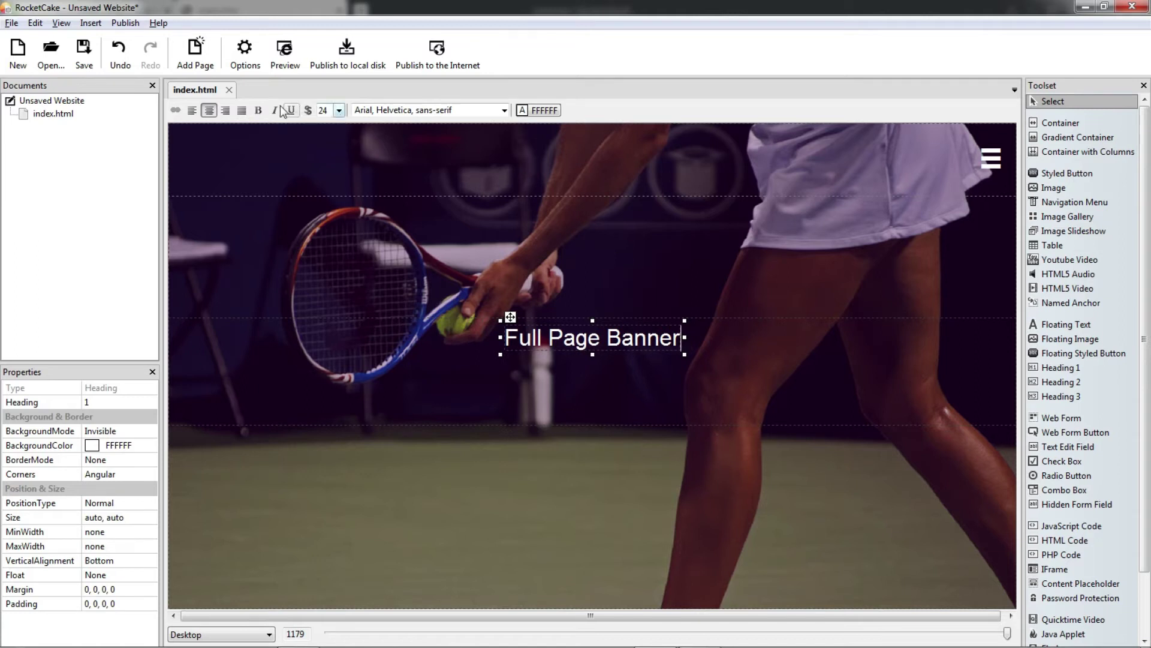
{"action": "left_click", "coordinate": [259, 110]}
{"action": "left_click", "coordinate": [339, 110]}
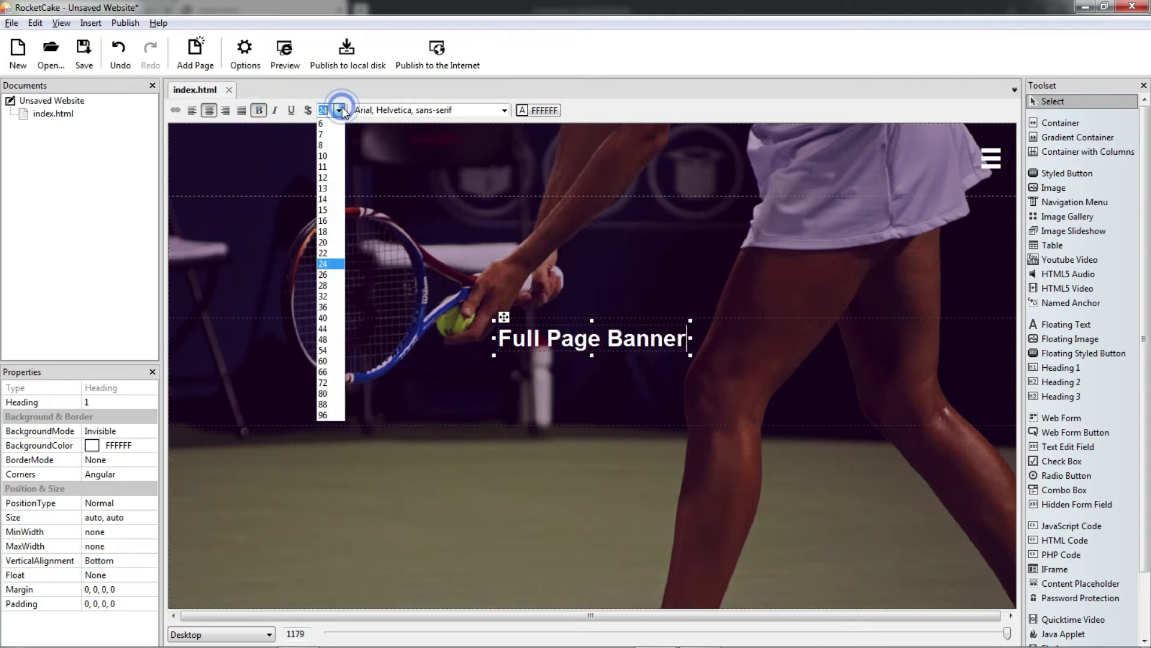
{"action": "left_click", "coordinate": [325, 341]}
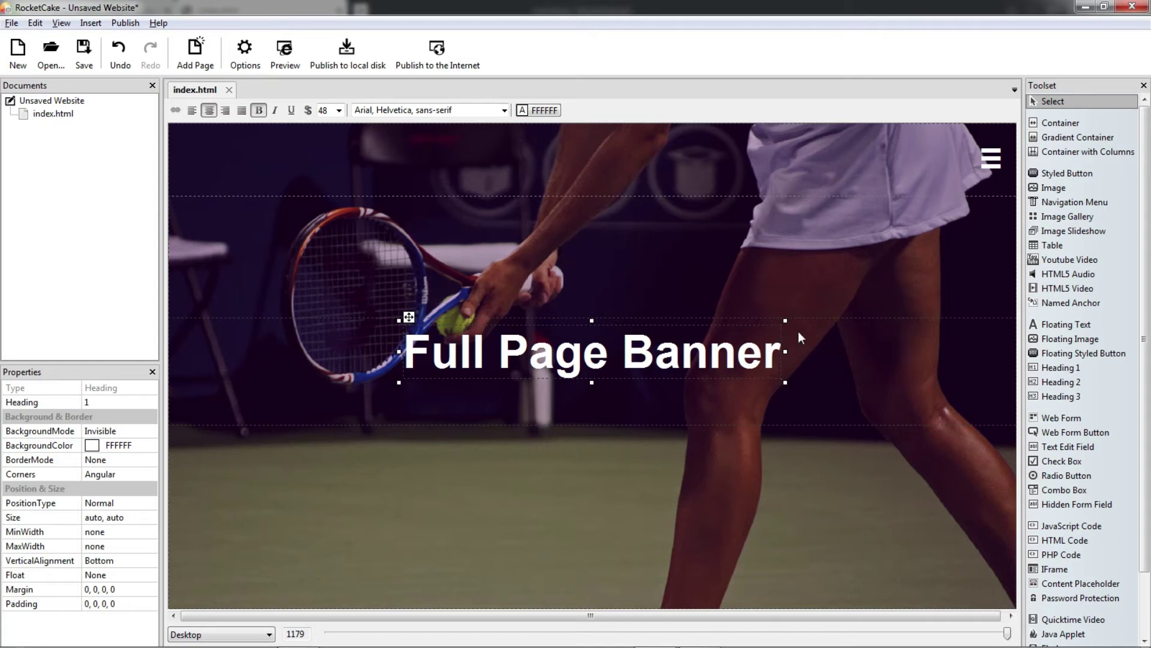
{"action": "left_click", "coordinate": [839, 344]}
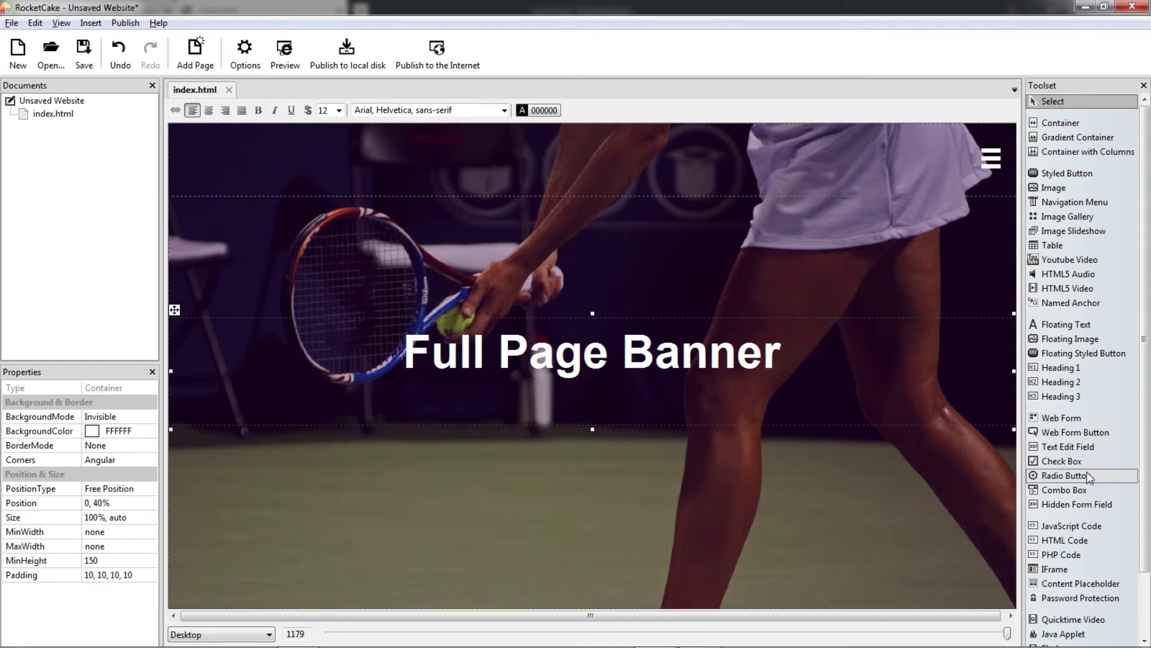
- Insert a Heading 2 into the banner with white (FFFFFF) text
{"action": "left_click", "coordinate": [1049, 385]}
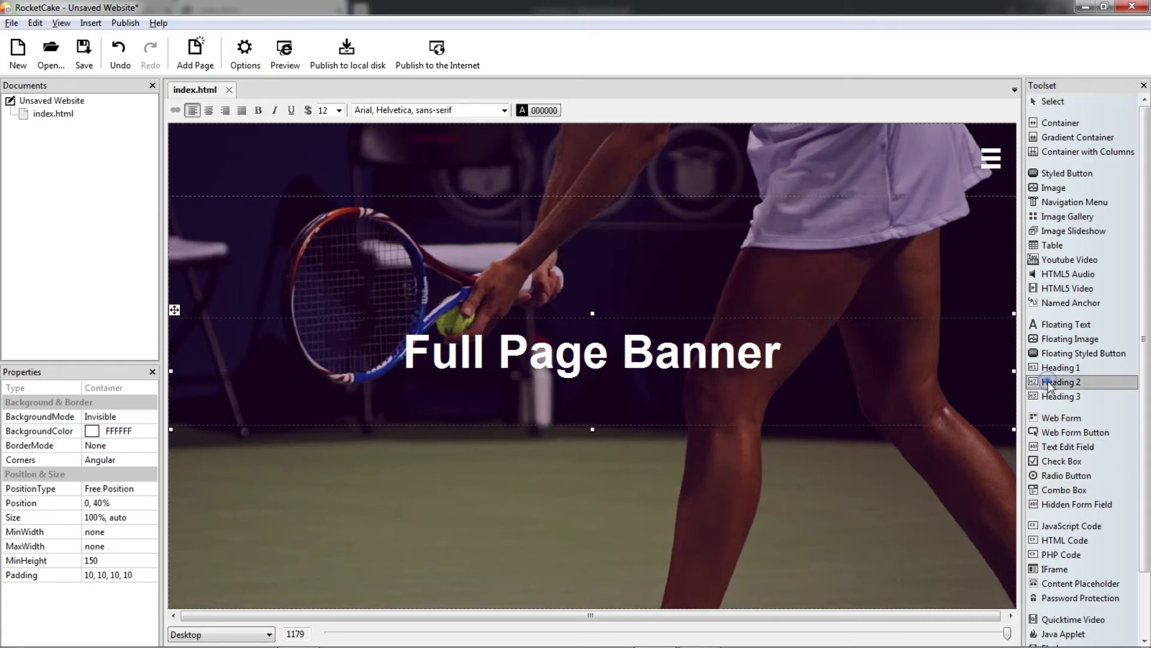
{"action": "left_click", "coordinate": [791, 402]}
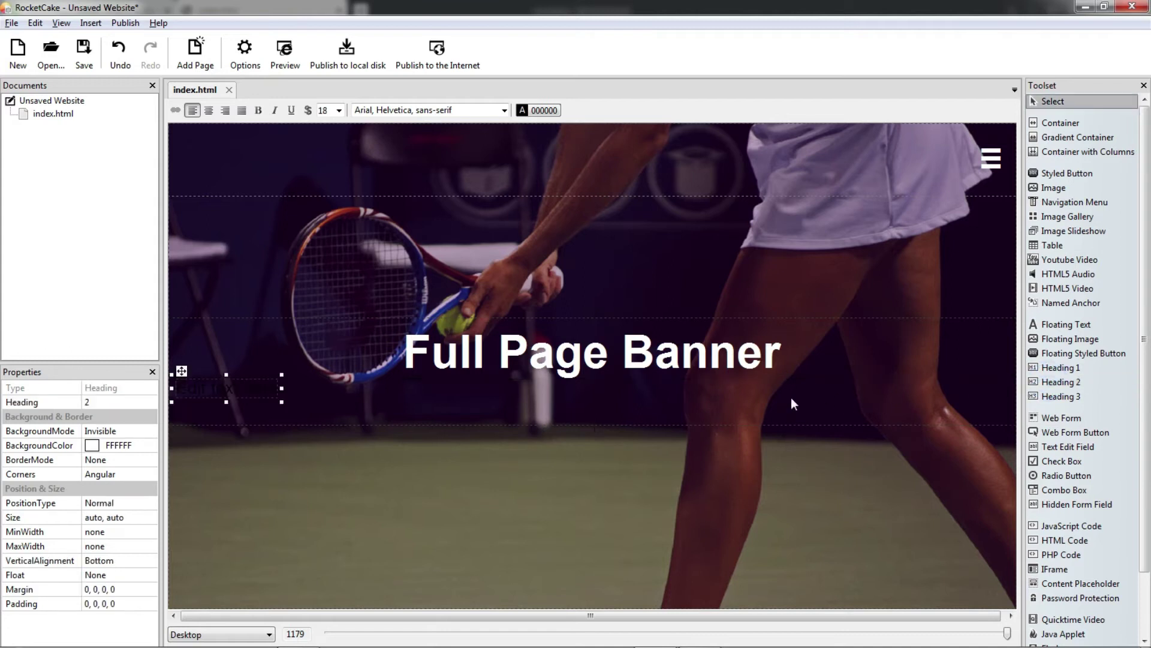
{"action": "left_click", "coordinate": [538, 110]}
{"action": "left_click", "coordinate": [410, 232]}
{"action": "left_click", "coordinate": [523, 260]}
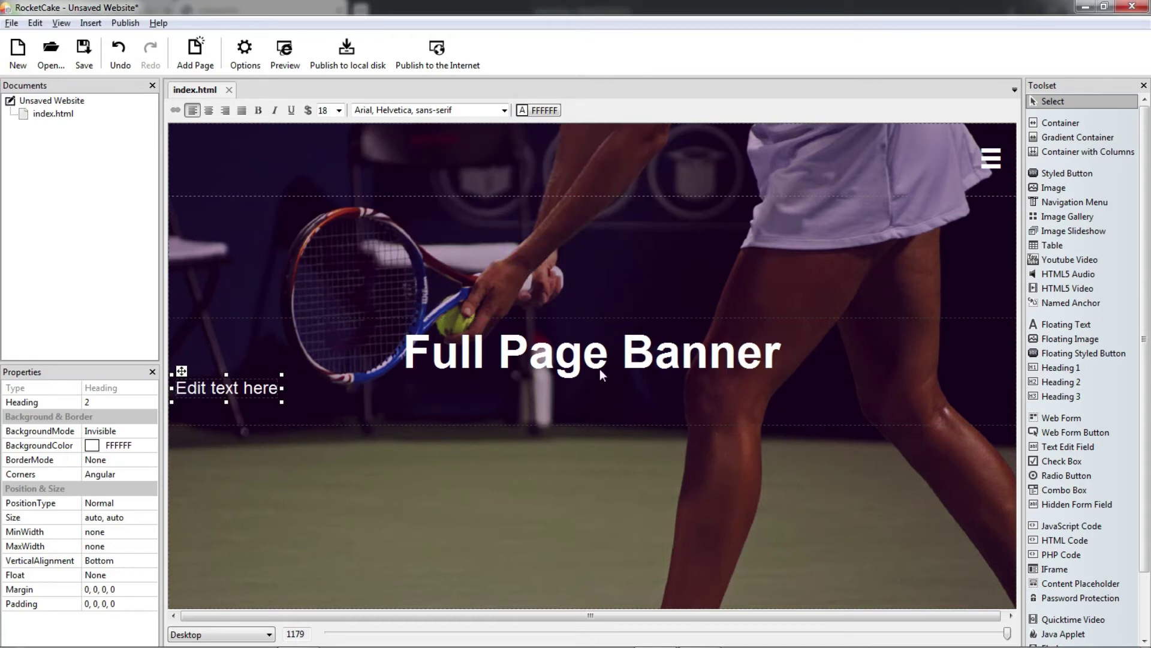
- Set the subheading to size 24 and centre-align it
{"action": "double_click", "coordinate": [243, 388]}
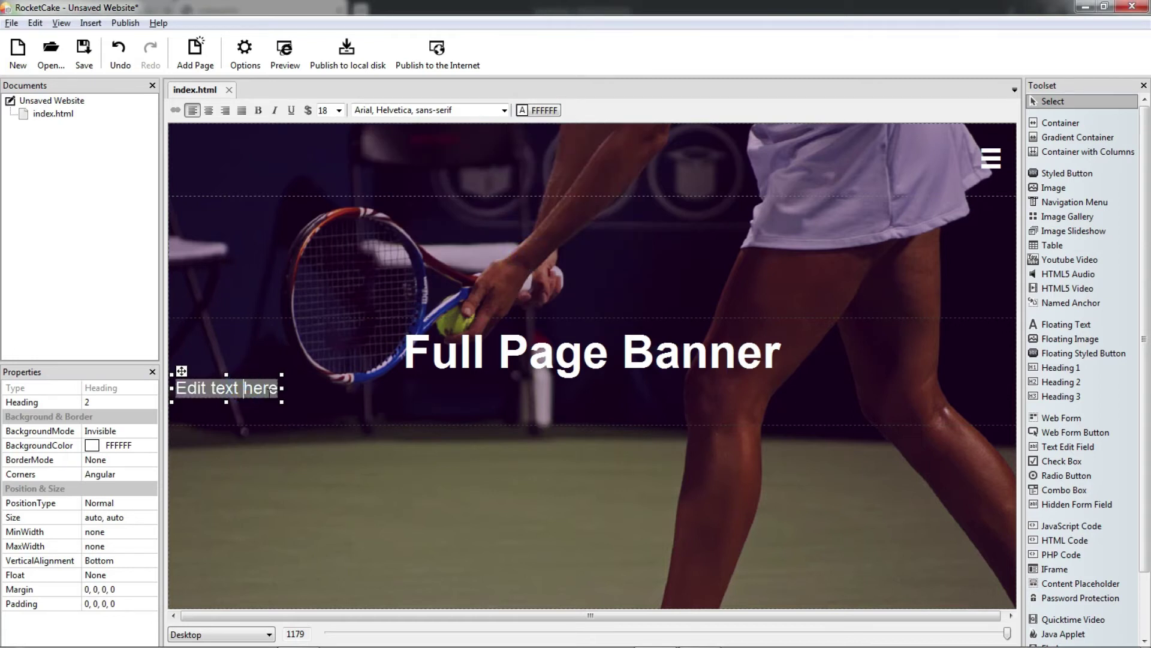
{"action": "left_click", "coordinate": [339, 109]}
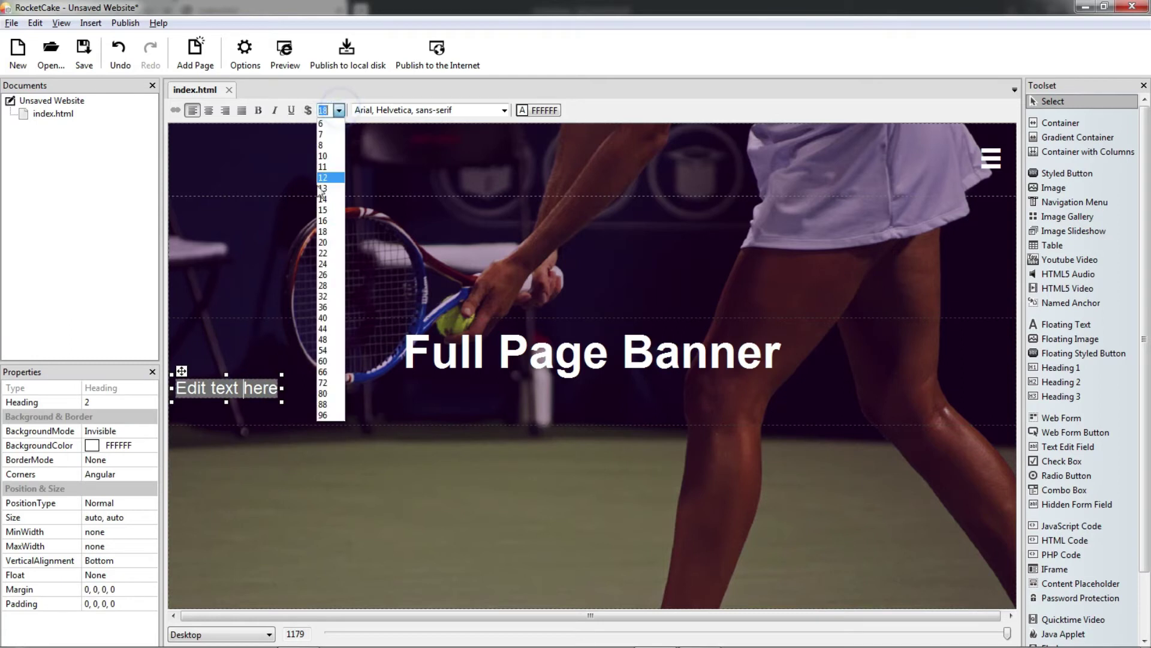
{"action": "left_click", "coordinate": [325, 267]}
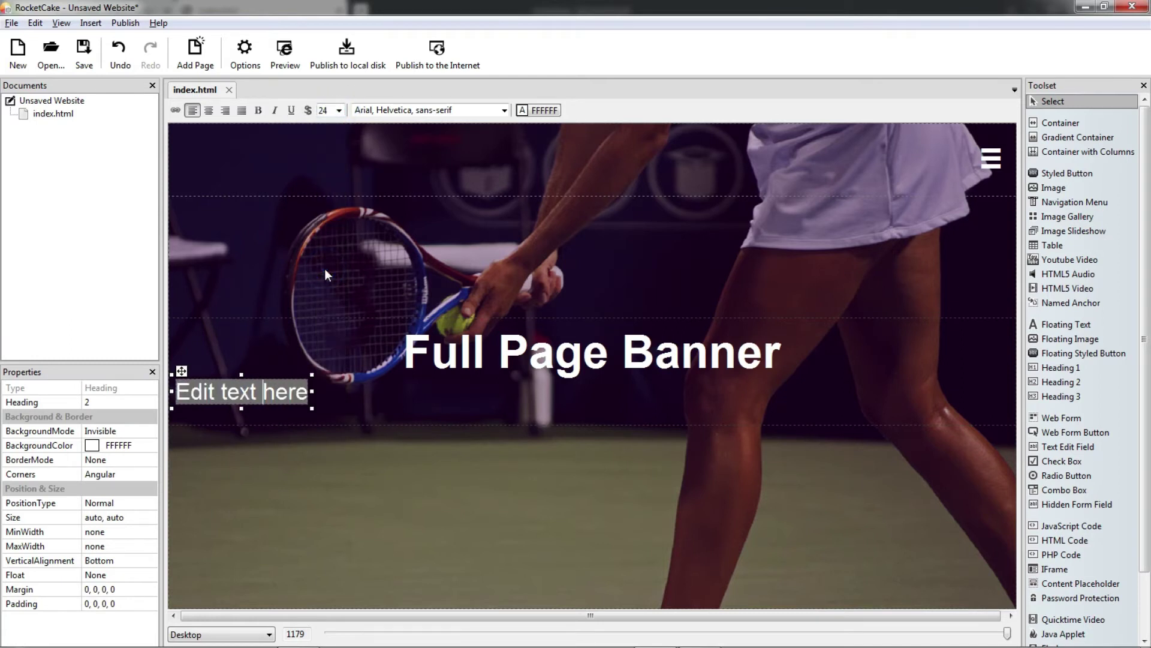
{"action": "left_click", "coordinate": [210, 110]}
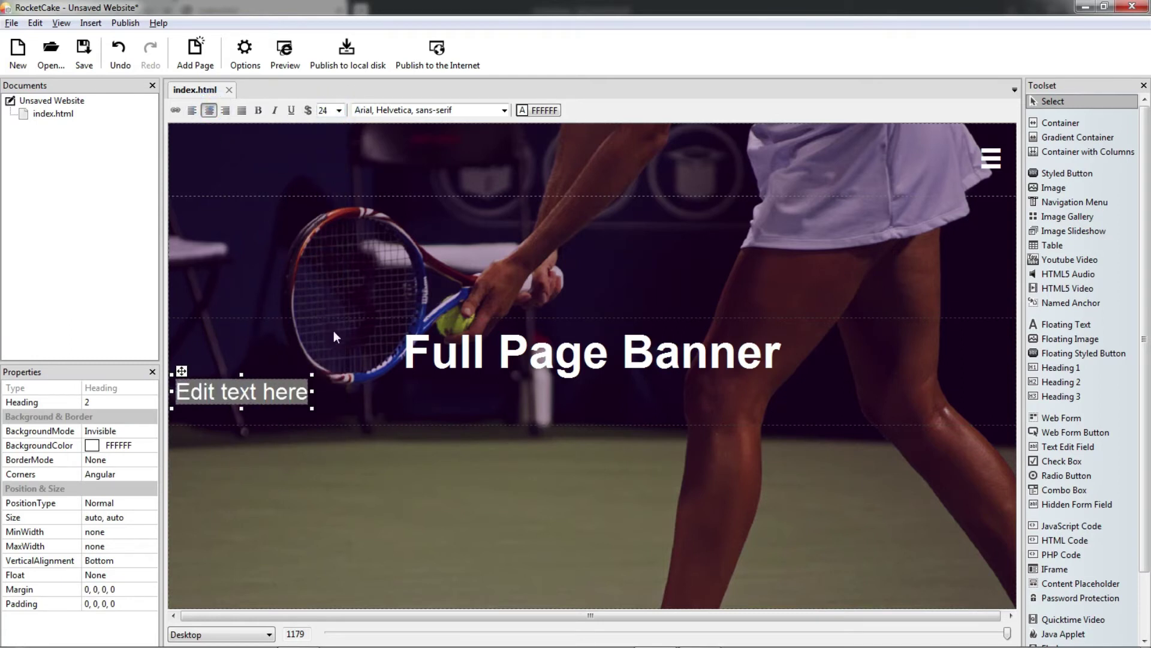
{"action": "left_click", "coordinate": [424, 415]}
{"action": "left_click", "coordinate": [257, 395]}
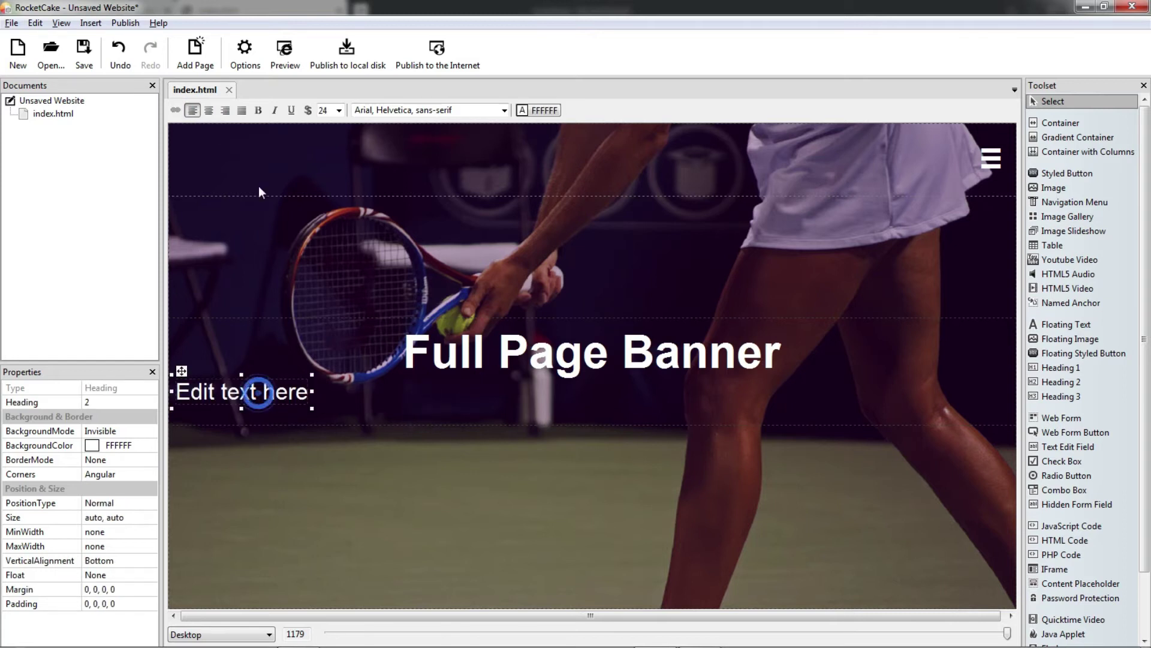
{"action": "left_click", "coordinate": [209, 110]}
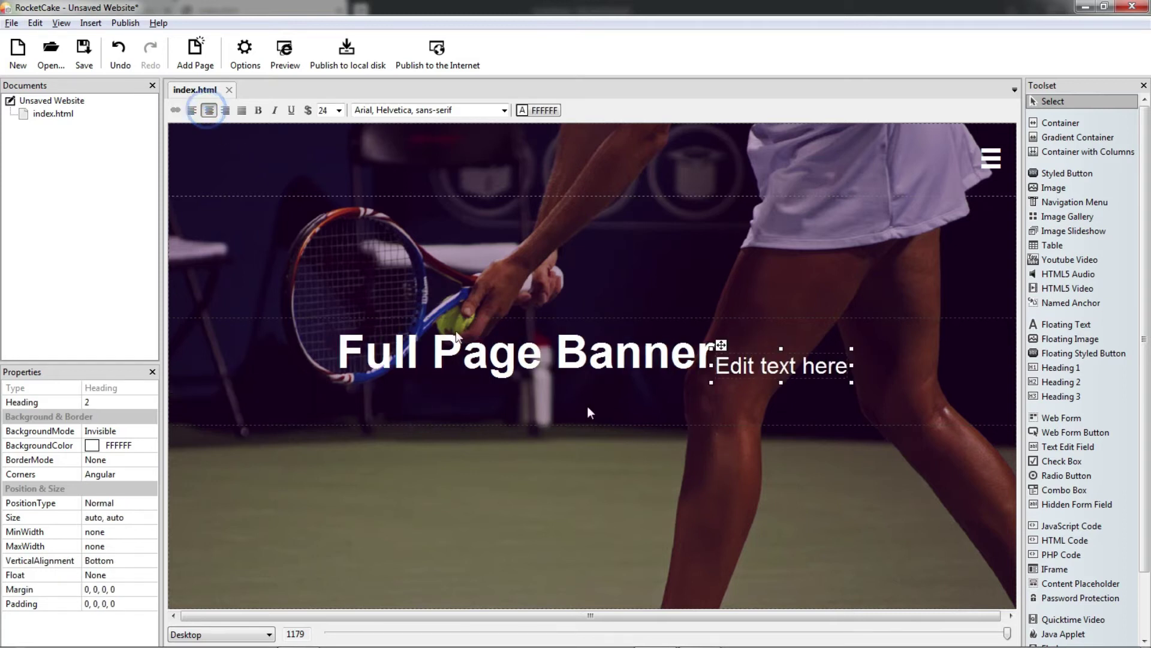
- Replace the placeholder with 'Subtext for the Hero' and preview the page in a browser
{"action": "left_click", "coordinate": [910, 370]}
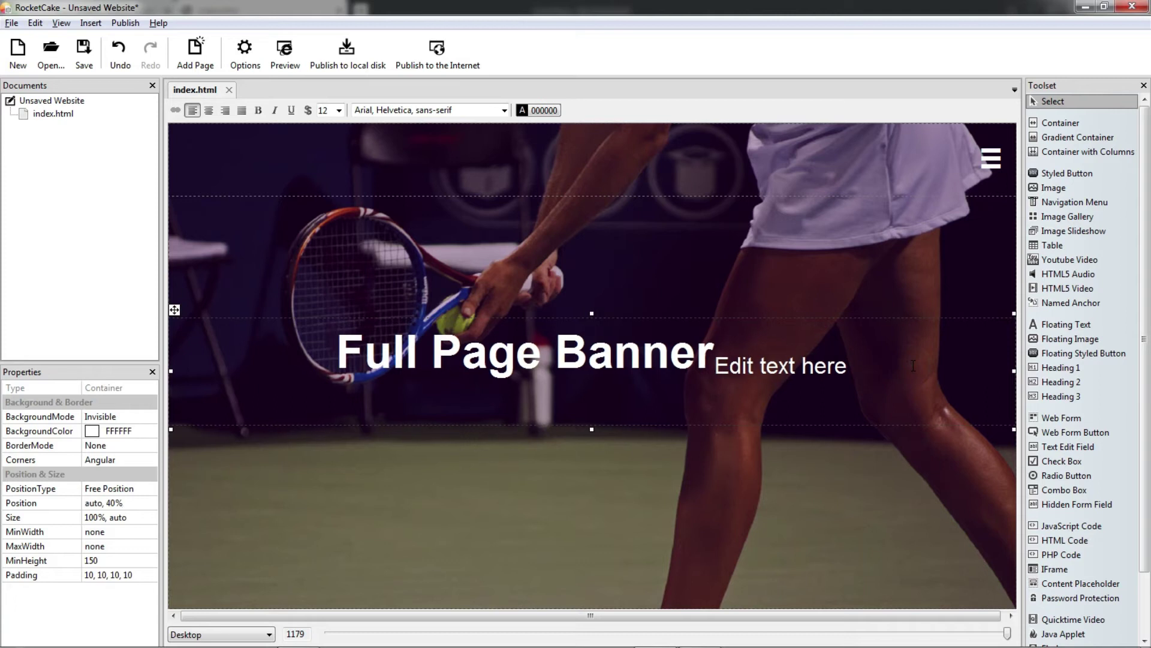
{"action": "left_click", "coordinate": [888, 366]}
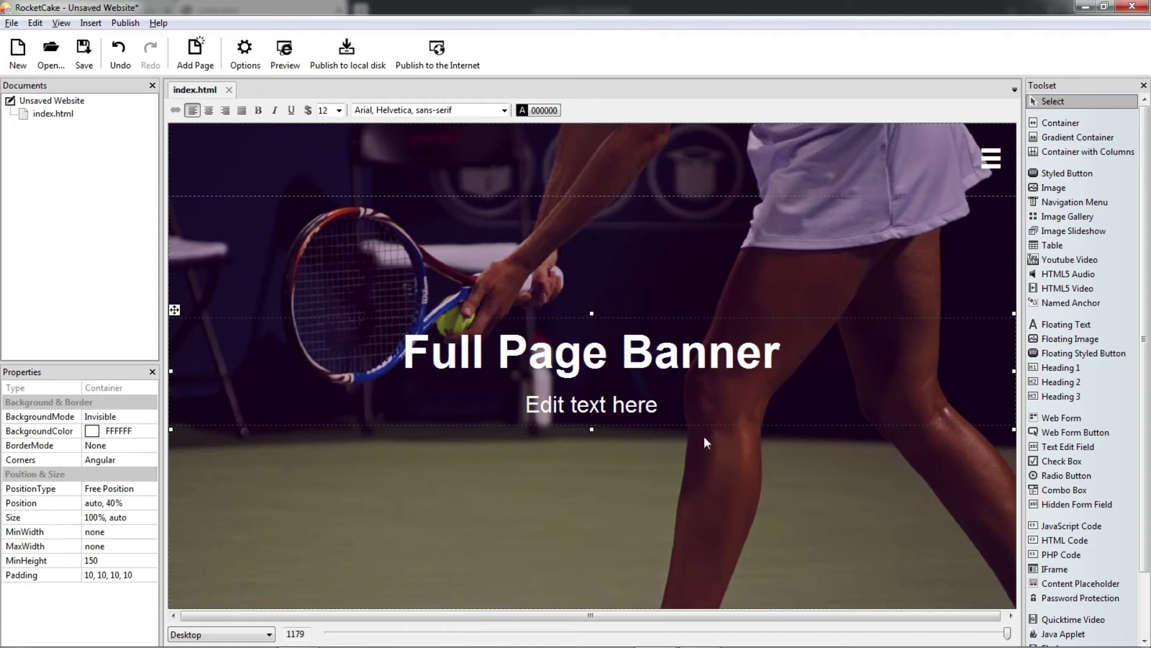
{"action": "left_click", "coordinate": [594, 407]}
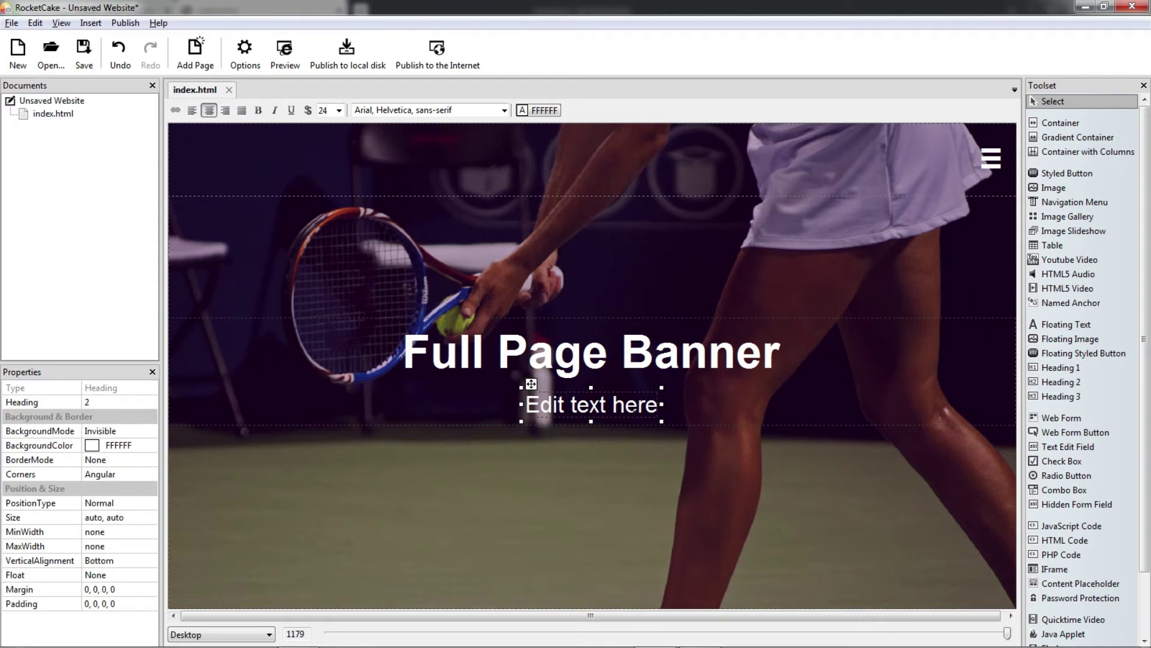
{"action": "left_click_drag", "start_coordinate": [659, 404], "coordinate": [526, 404]}
{"action": "key", "text": "ctrl+a"}
{"action": "type", "text": "Subtext for the Hero"}
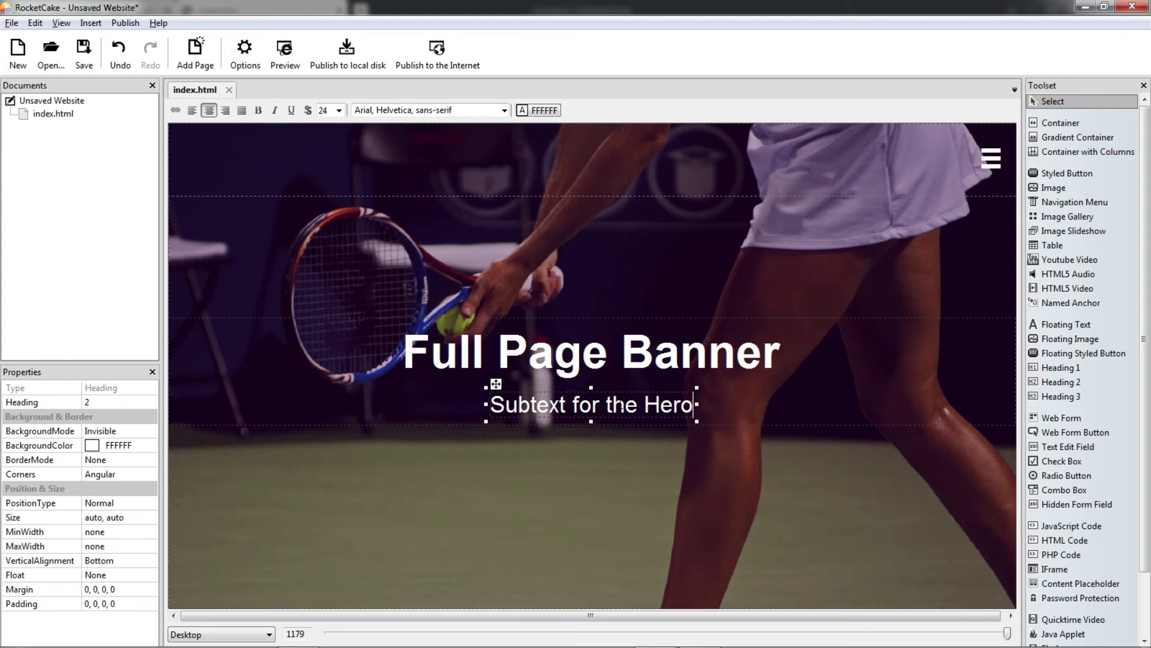
{"action": "left_click", "coordinate": [285, 55]}
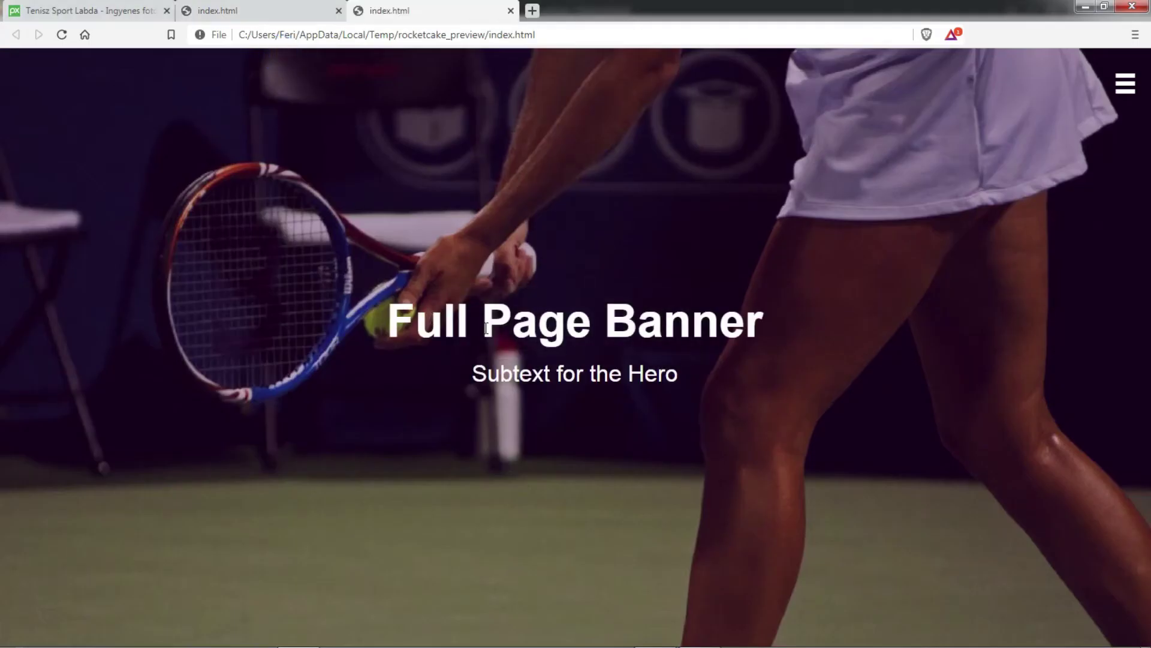
{"action": "key", "text": "alt+Tab"}
- Set the Full Page Banner heading's font size to 60
{"action": "left_click", "coordinate": [664, 364]}
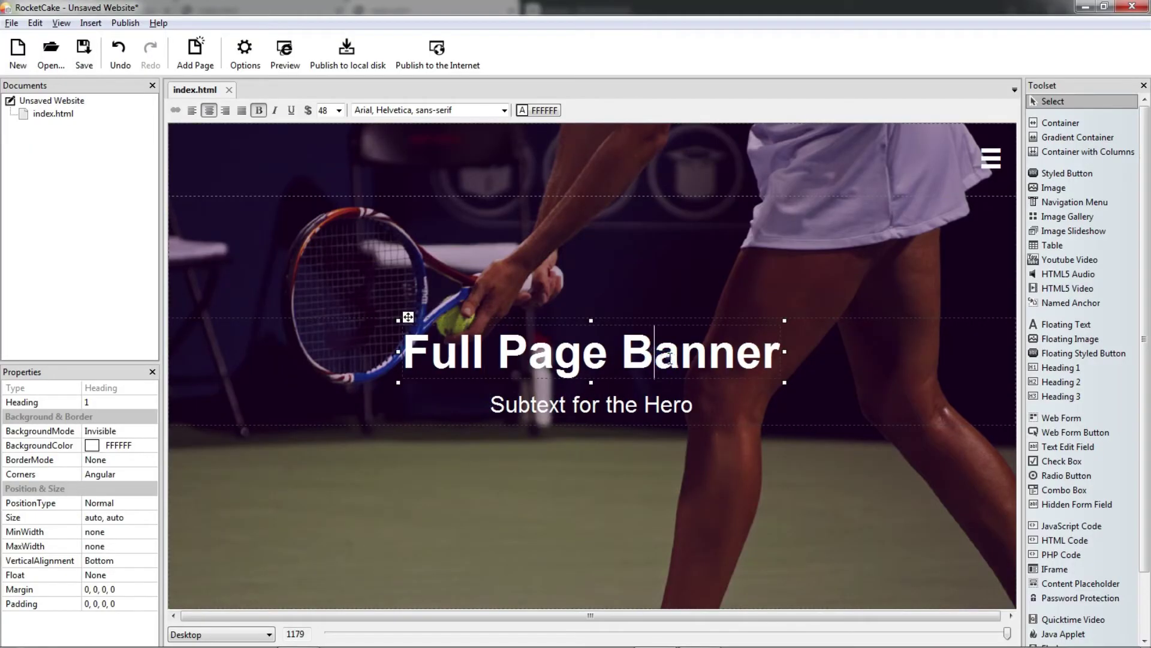
{"action": "left_click", "coordinate": [340, 111]}
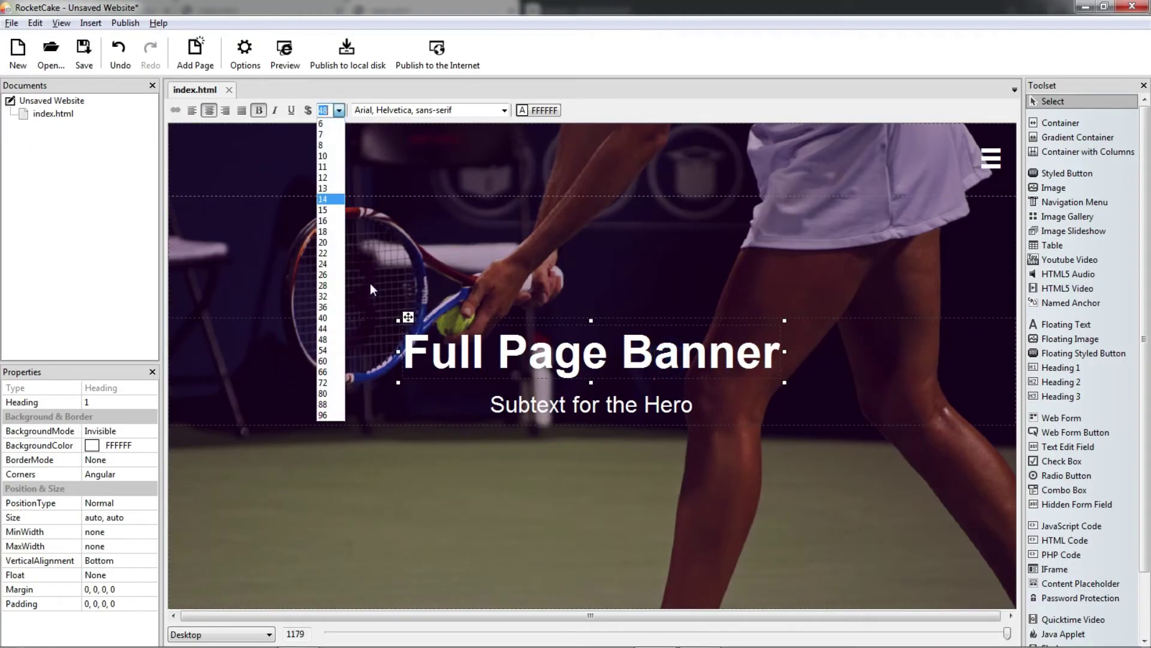
{"action": "left_click", "coordinate": [329, 361]}
- Set the Subtext for the Hero heading to size 36 and preview the page
{"action": "left_click", "coordinate": [561, 418]}
{"action": "left_click", "coordinate": [338, 110]}
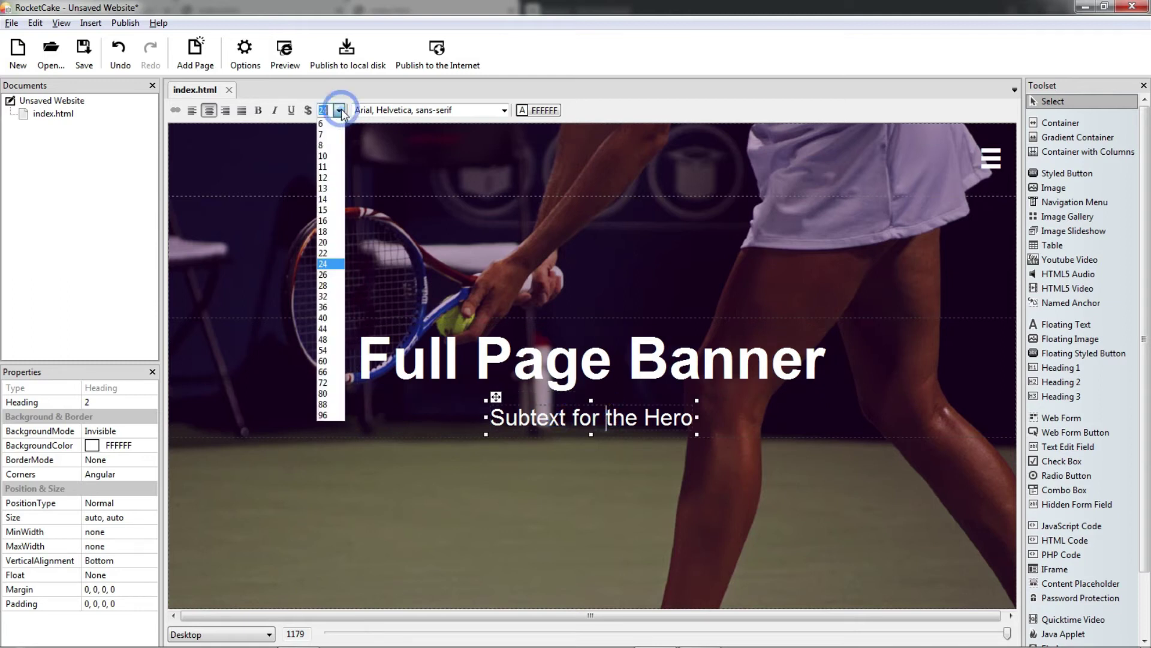
{"action": "left_click", "coordinate": [330, 307]}
{"action": "left_click", "coordinate": [284, 54]}
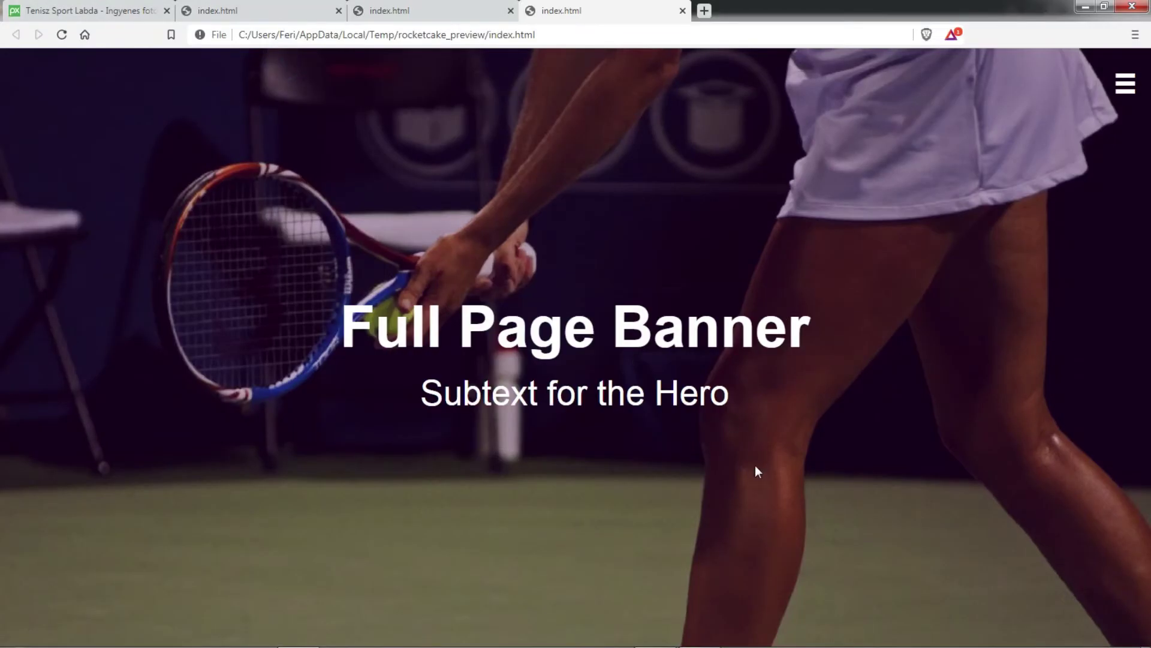
{"action": "key", "text": "alt+Tab"}
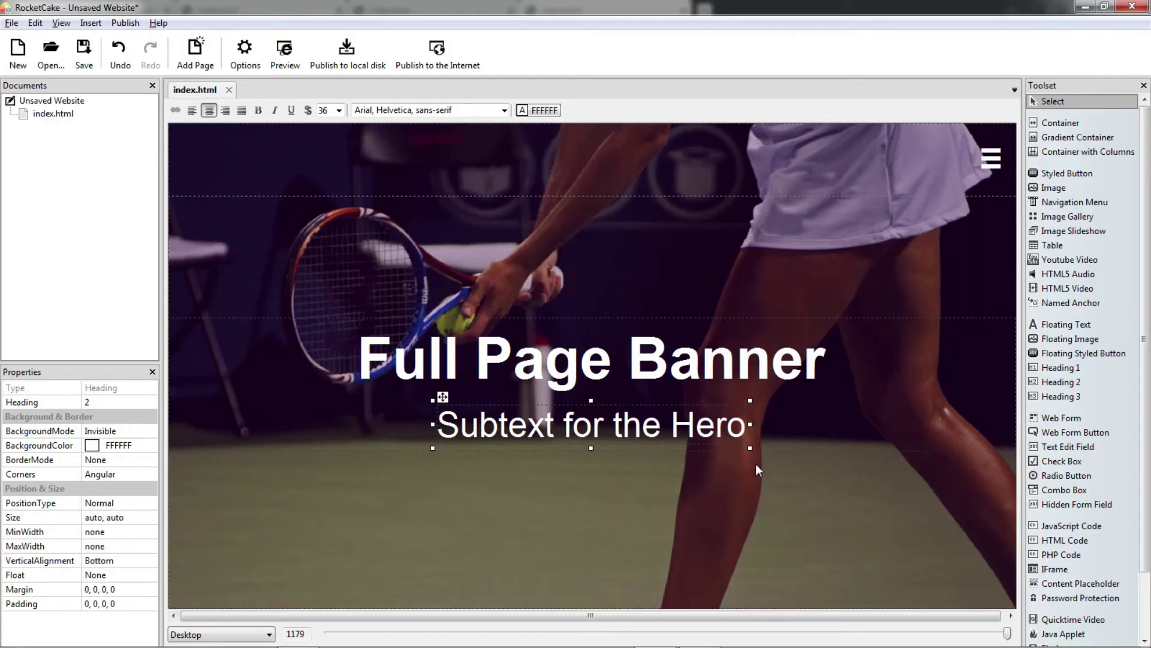
- Resize the browser preview to check the page reflow, then close it
{"action": "key", "text": "alt+Tab"}
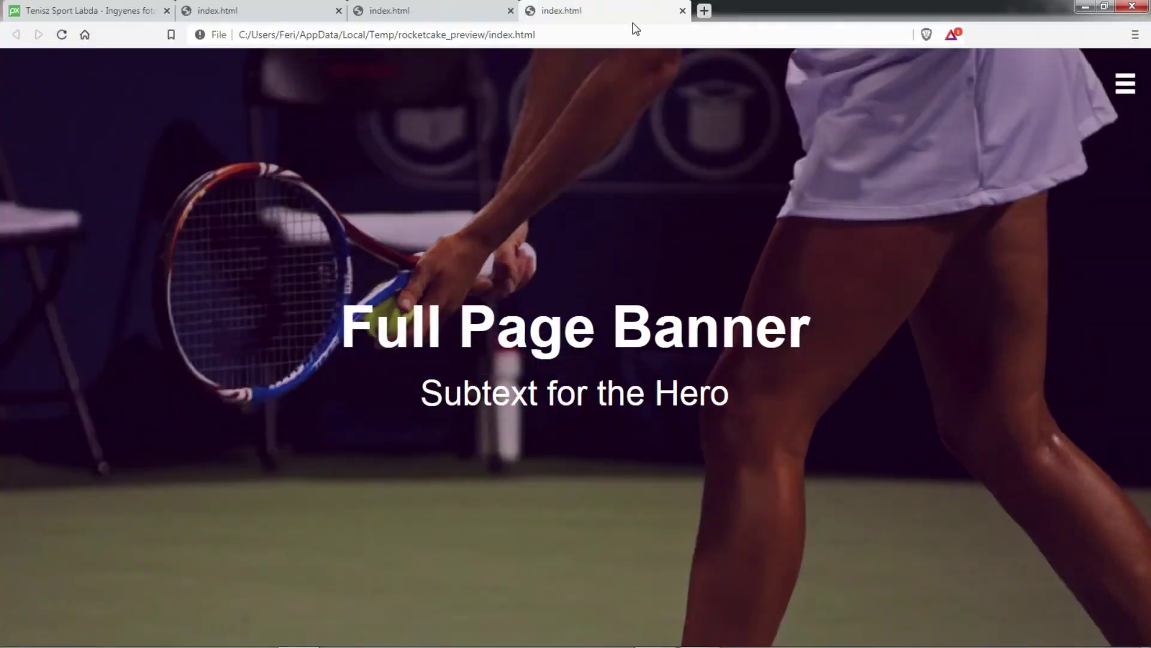
{"action": "left_click", "coordinate": [1104, 7]}
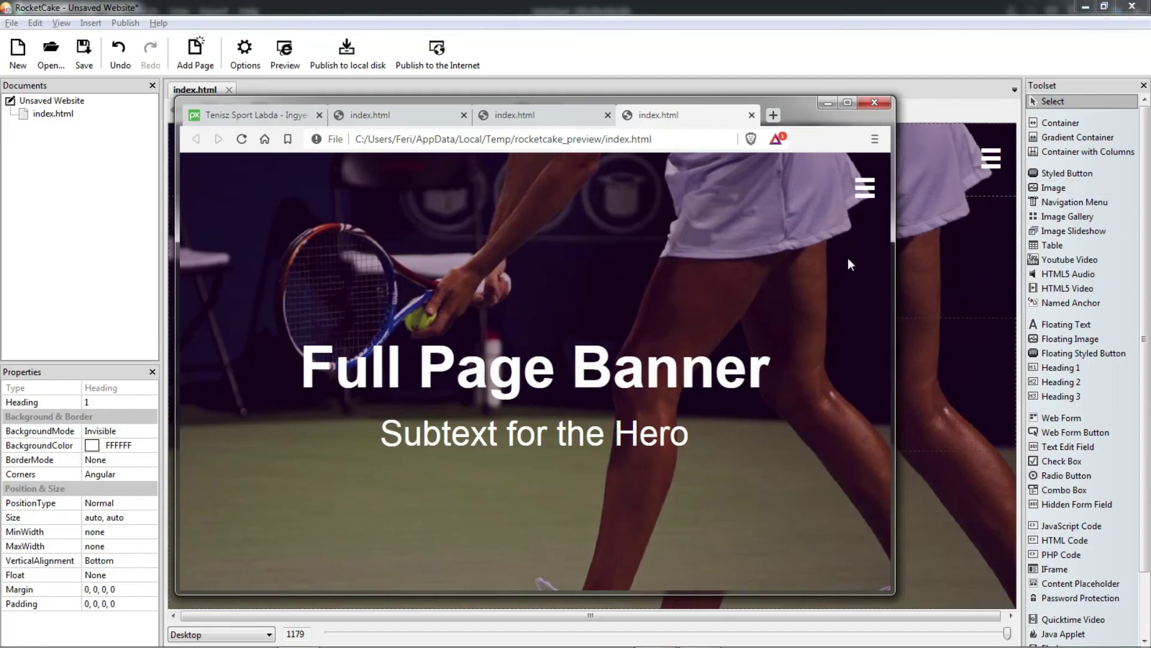
{"action": "left_click_drag", "start_coordinate": [893, 245], "coordinate": [674, 298]}
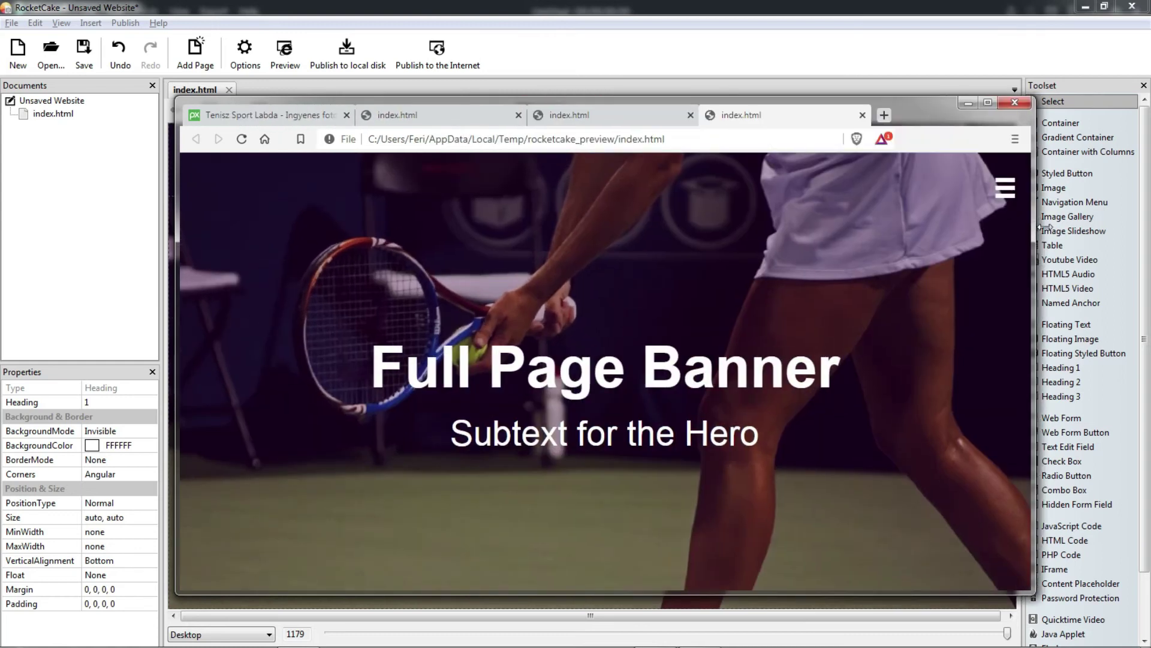
{"action": "left_click_drag", "start_coordinate": [673, 298], "coordinate": [1033, 237]}
{"action": "left_click", "coordinate": [1030, 102]}
- Add a 640px breakpoint to the banner heading with a Font-Size override of 40
{"action": "right_click", "coordinate": [716, 365]}
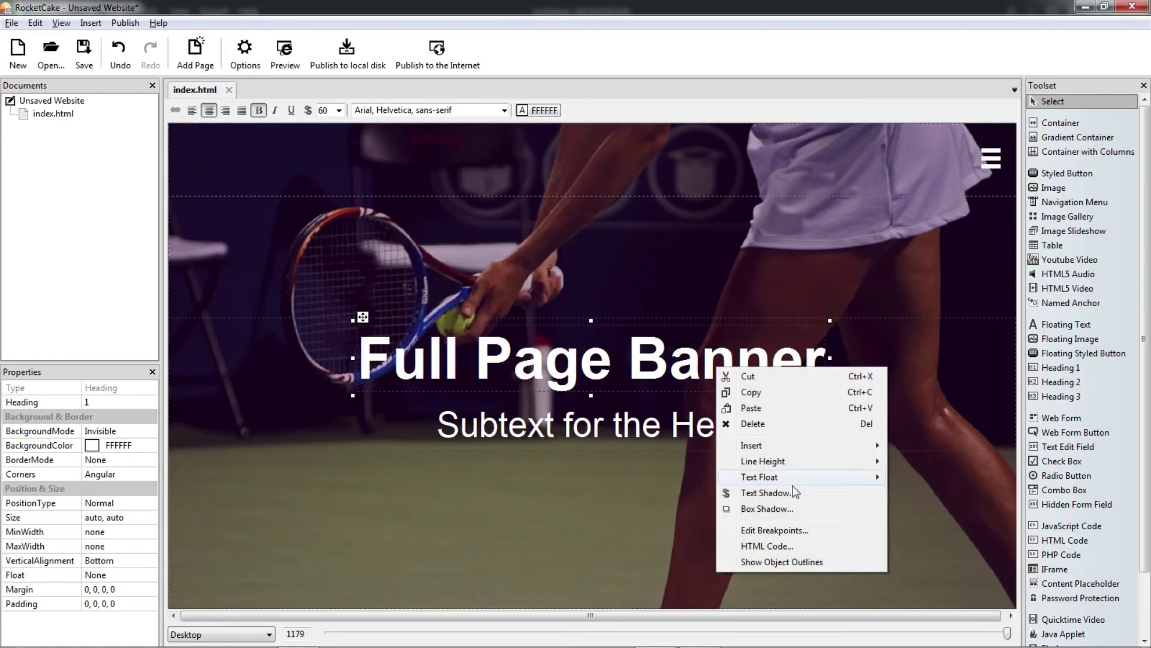
{"action": "left_click", "coordinate": [765, 527]}
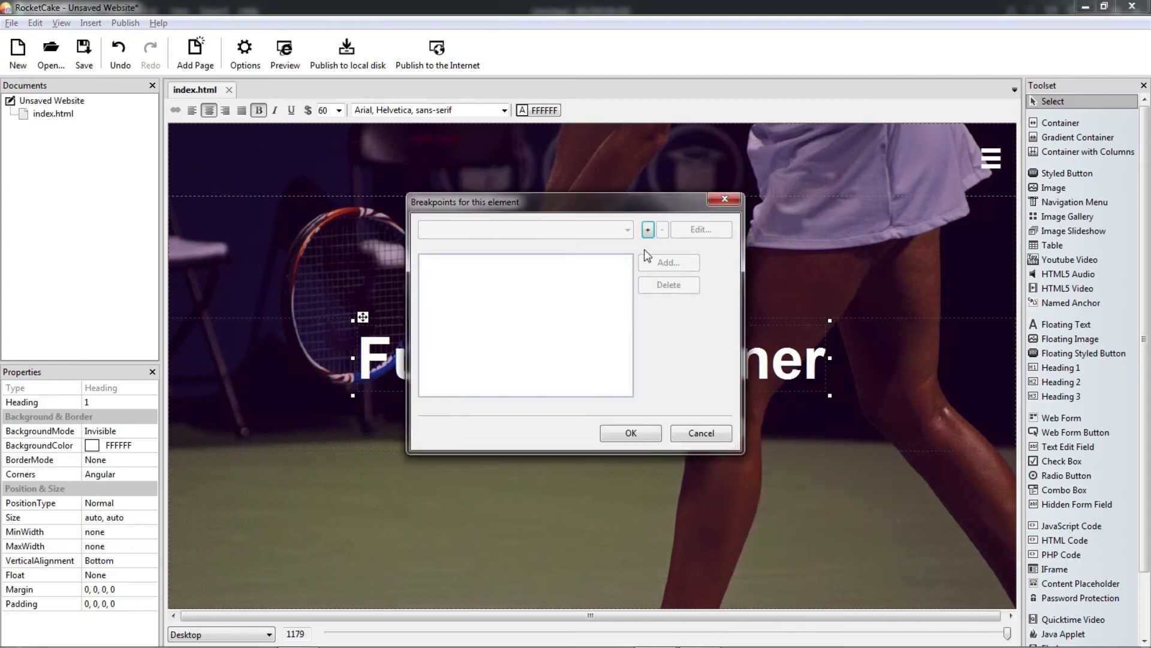
{"action": "left_click", "coordinate": [648, 230]}
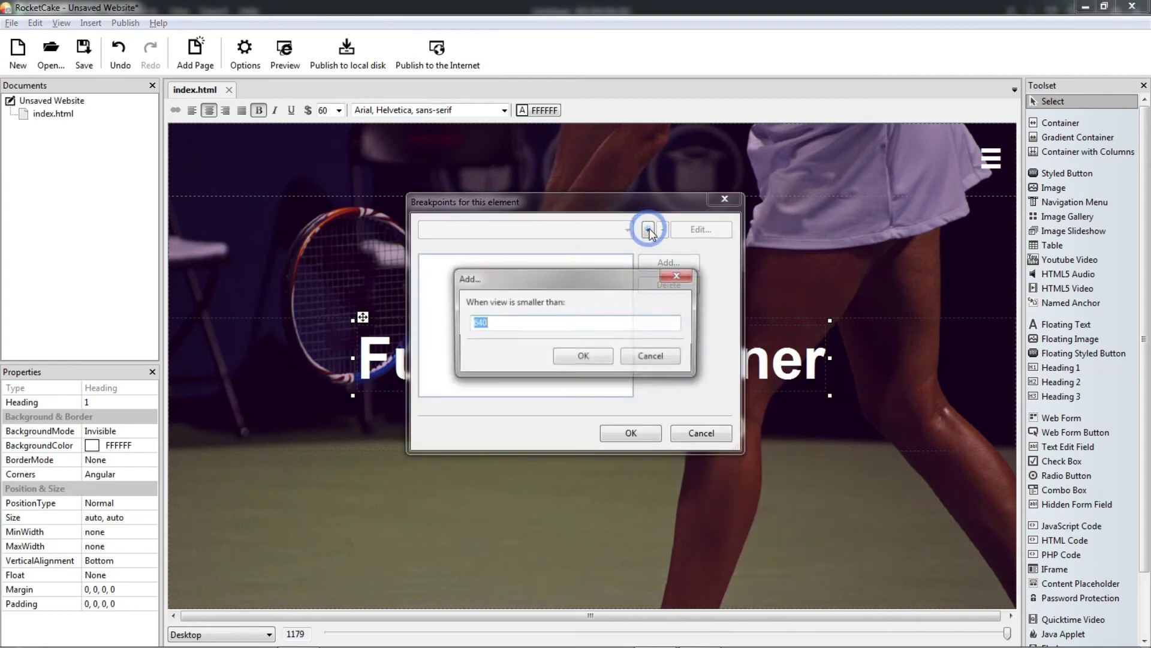
{"action": "left_click", "coordinate": [560, 356]}
{"action": "left_click", "coordinate": [663, 262]}
{"action": "left_click", "coordinate": [694, 347]}
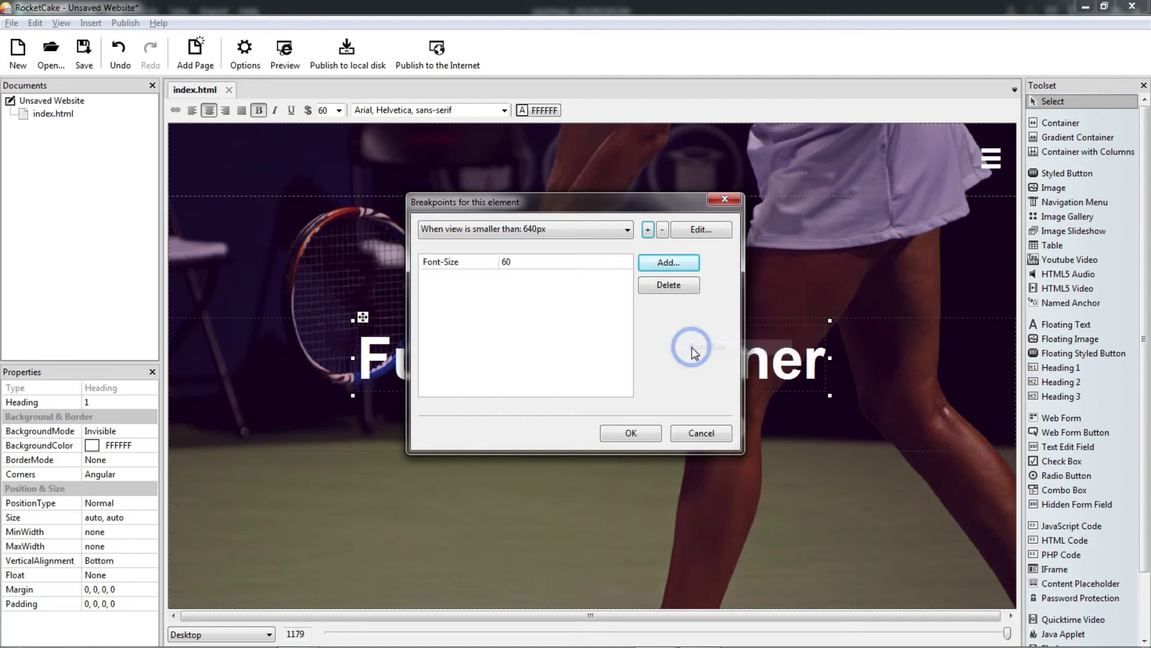
{"action": "left_click", "coordinate": [555, 261]}
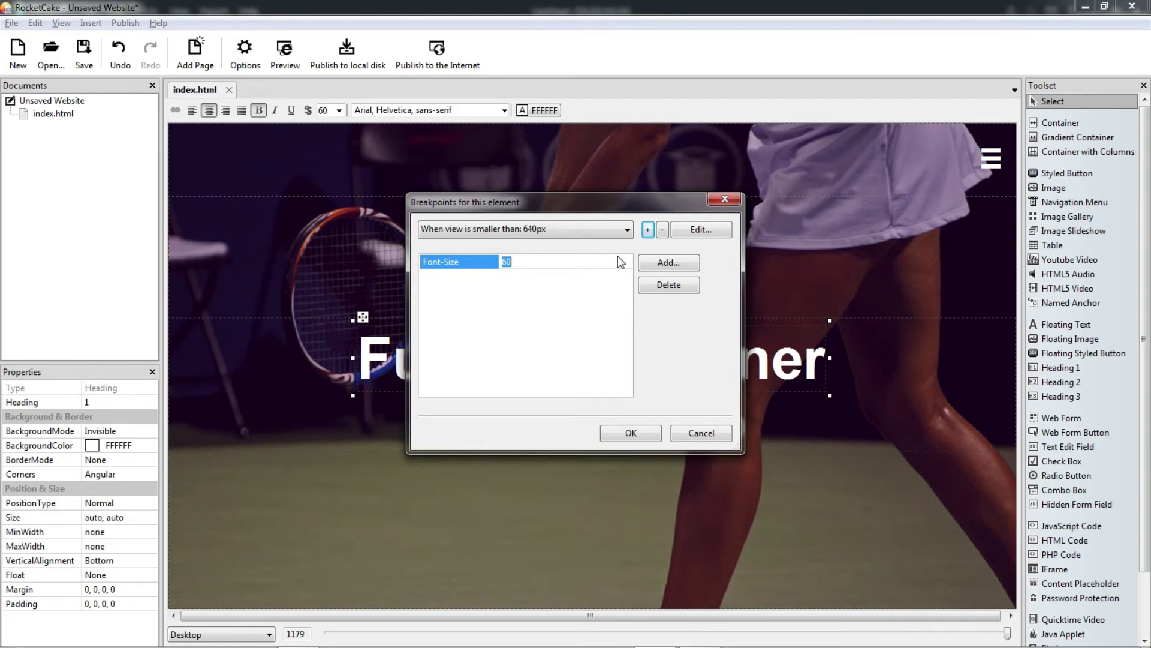
{"action": "type", "text": "40"}
{"action": "left_click", "coordinate": [631, 434]}
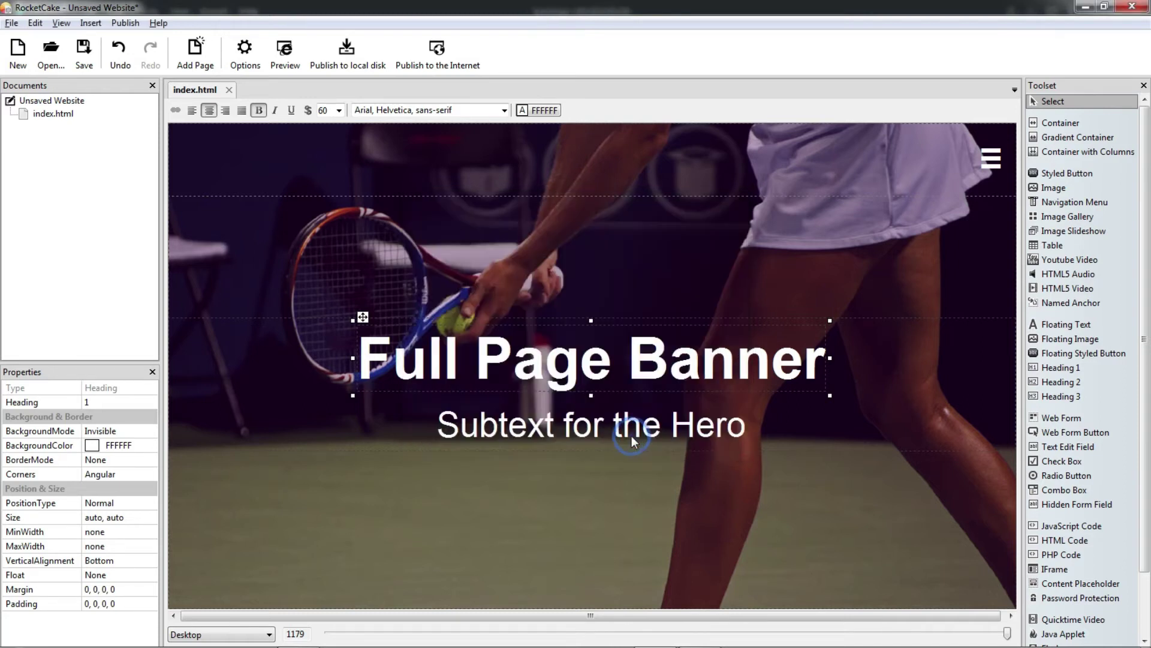
- Give the Subtext for the Hero heading a 640px breakpoint with a Font-Size override of 24
{"action": "left_click", "coordinate": [664, 431]}
{"action": "right_click", "coordinate": [684, 430]}
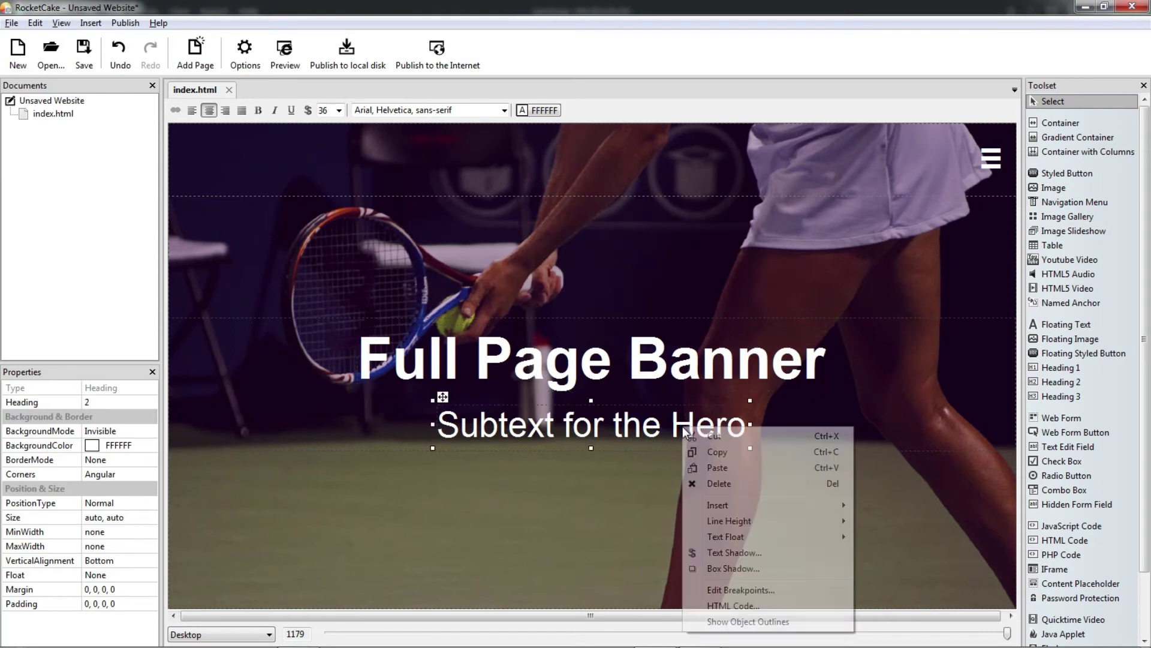
{"action": "left_click", "coordinate": [756, 589]}
{"action": "left_click", "coordinate": [647, 230]}
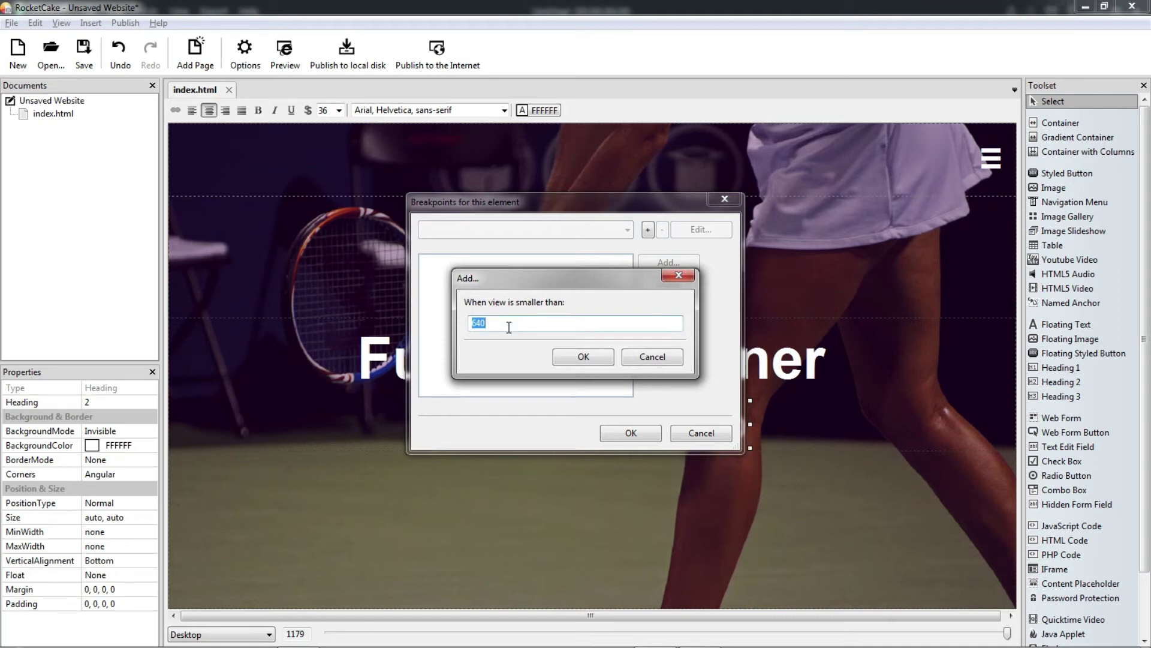
{"action": "left_click", "coordinate": [584, 357]}
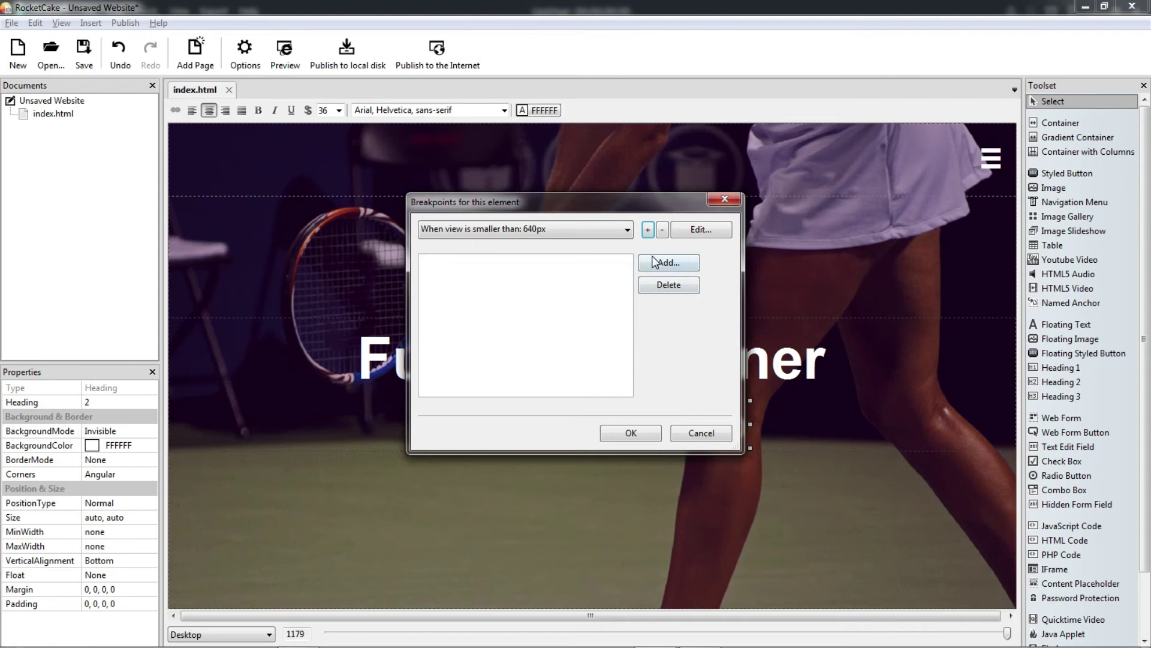
{"action": "left_click", "coordinate": [655, 265]}
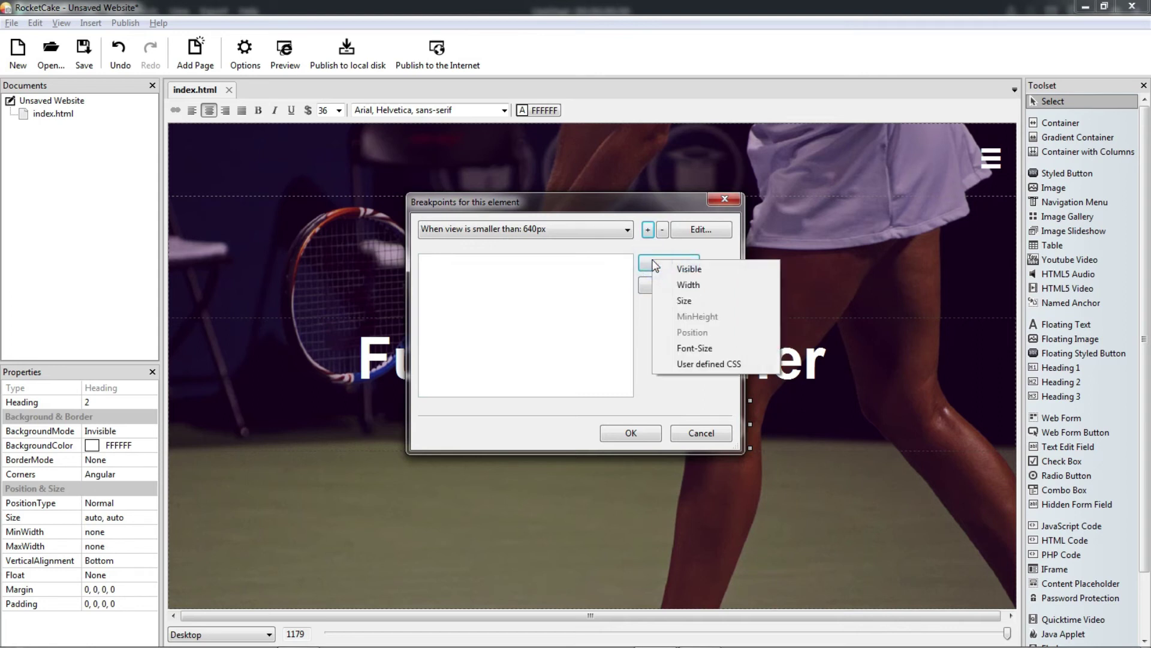
{"action": "left_click", "coordinate": [680, 350]}
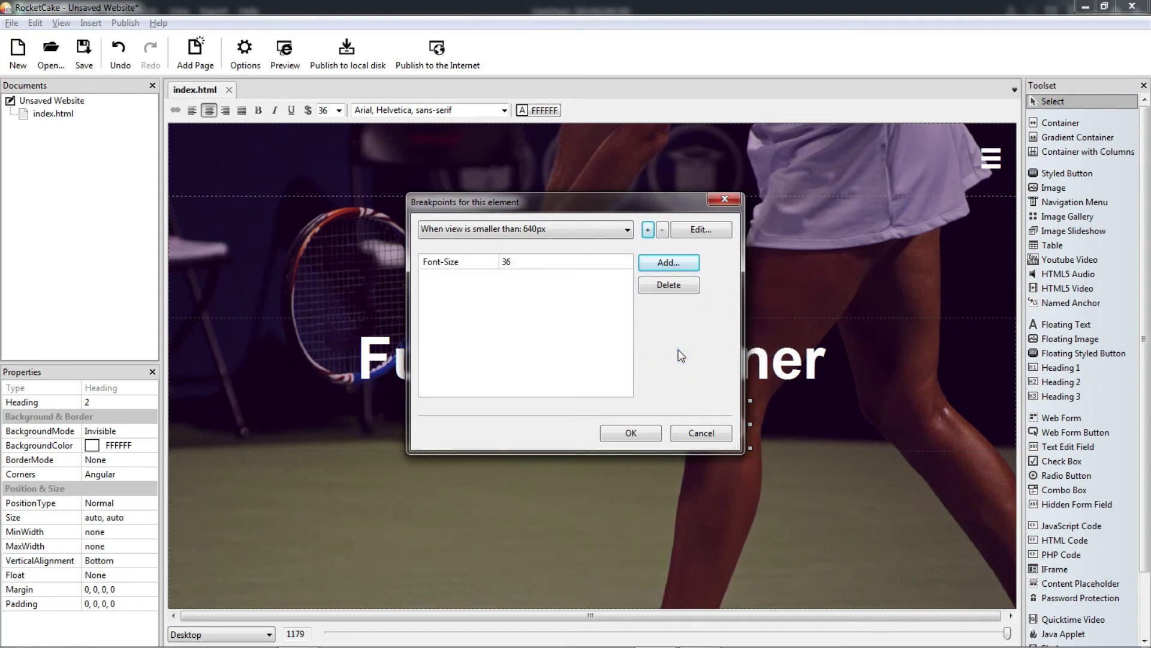
{"action": "left_click", "coordinate": [544, 262]}
{"action": "type", "text": "24"}
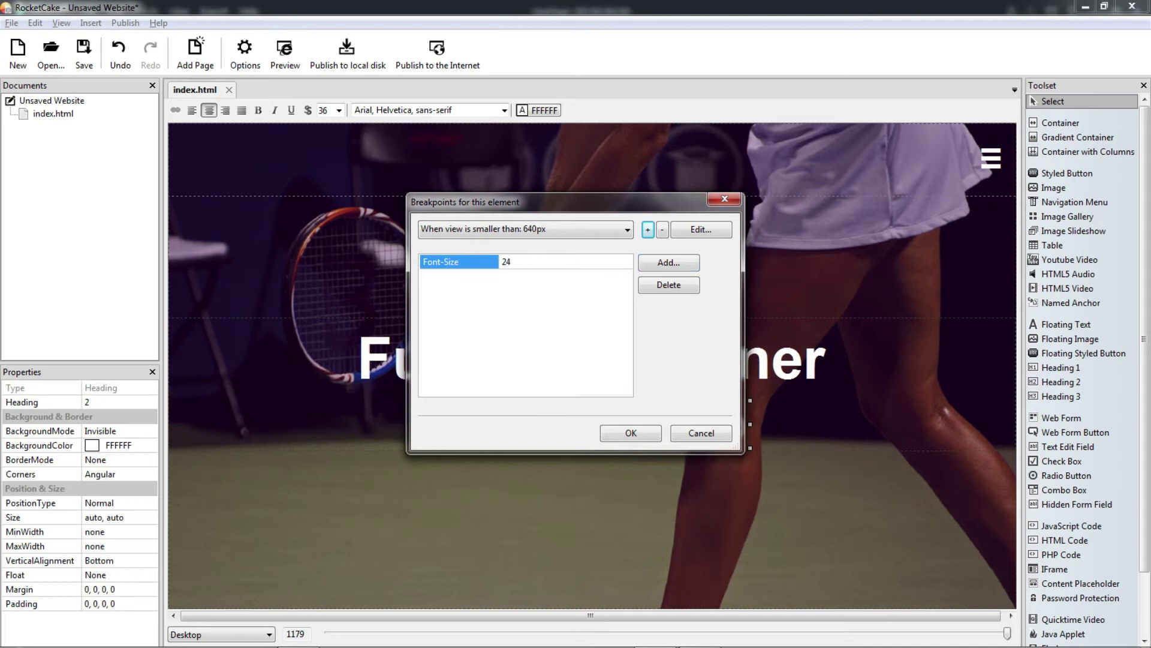
{"action": "left_click", "coordinate": [630, 433]}
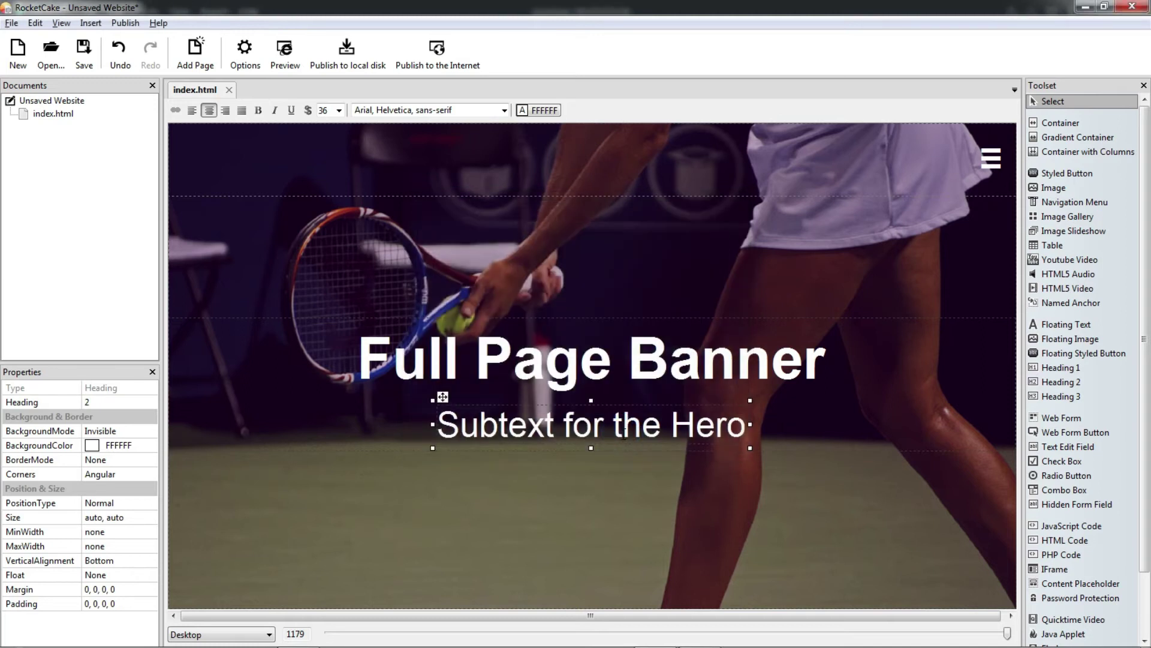
{"action": "left_click_drag", "start_coordinate": [1007, 634], "coordinate": [780, 627]}
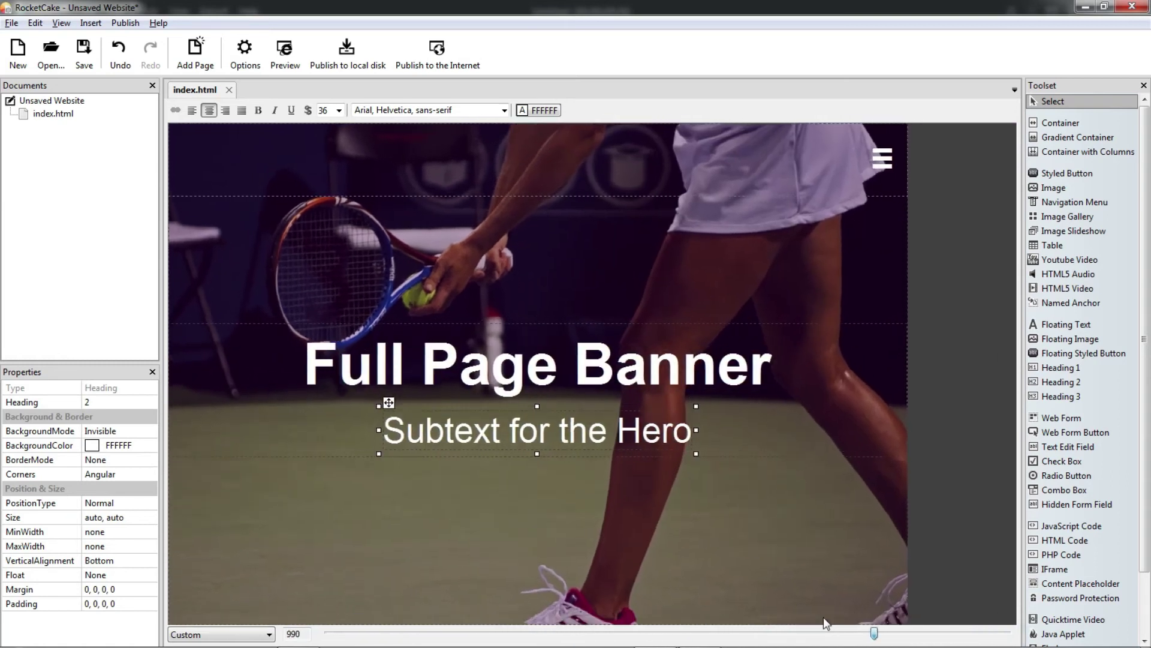
{"action": "mouse_move", "coordinate": [780, 626]}
{"action": "left_mouse_down"}
{"action": "mouse_move", "coordinate": [435, 631]}
{"action": "mouse_move", "coordinate": [1006, 634]}
{"action": "left_mouse_up"}
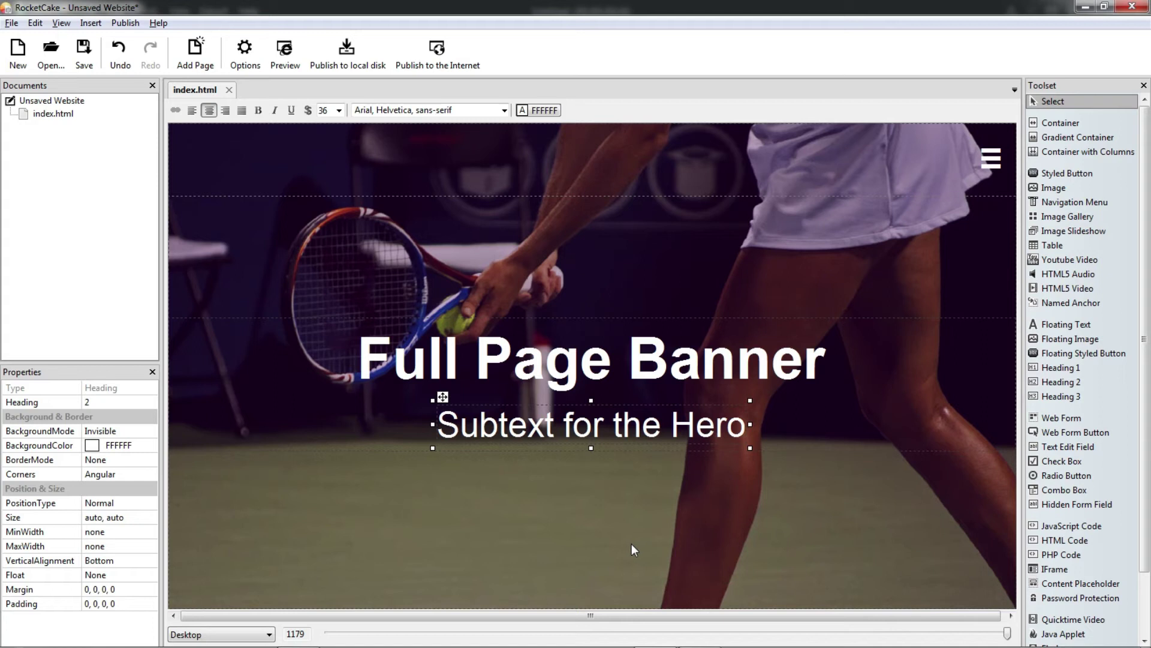
- Shorten the tennis banner's image background to free space below it
{"action": "left_click", "coordinate": [600, 517]}
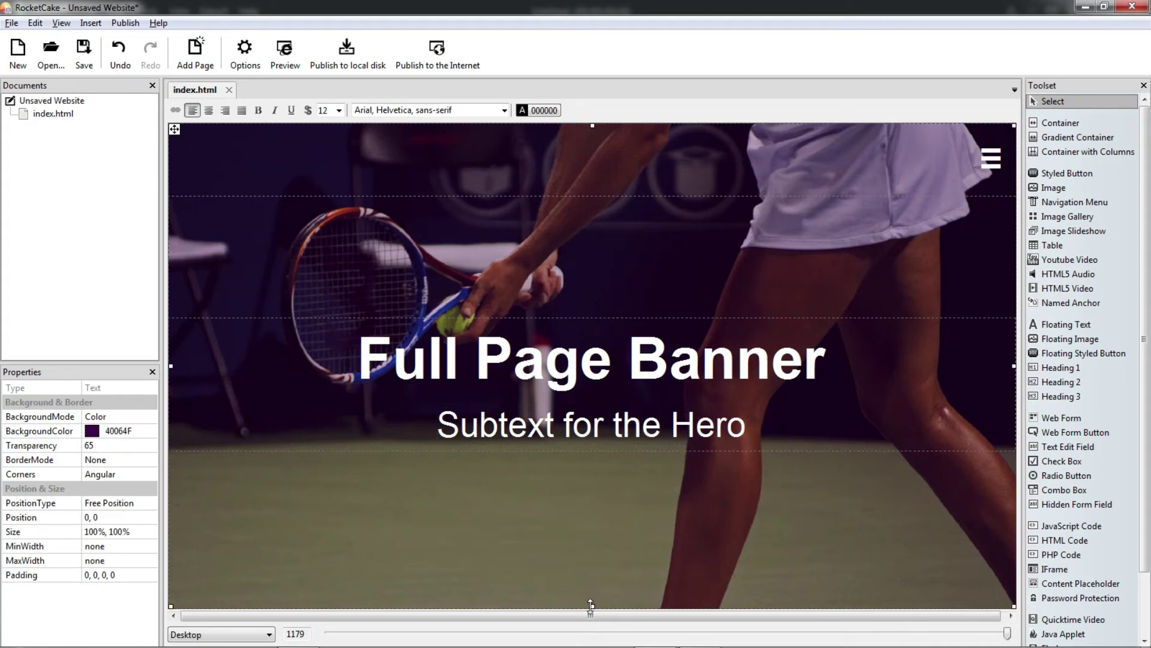
{"action": "left_click", "coordinate": [595, 540]}
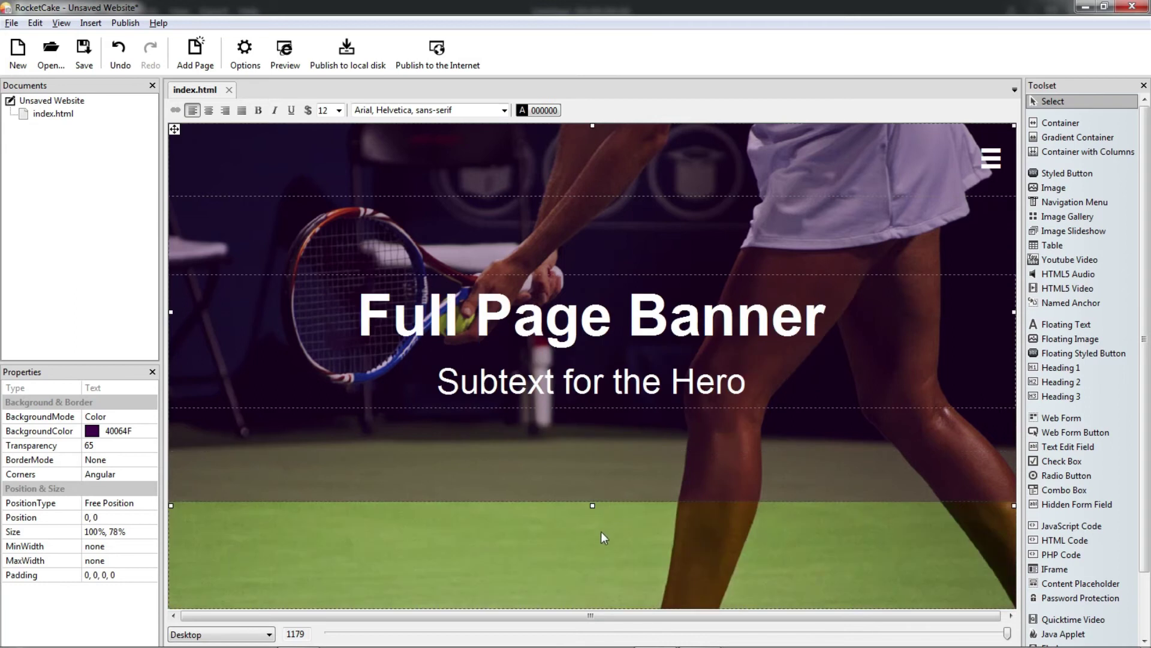
{"action": "left_click_drag", "start_coordinate": [593, 607], "coordinate": [601, 529]}
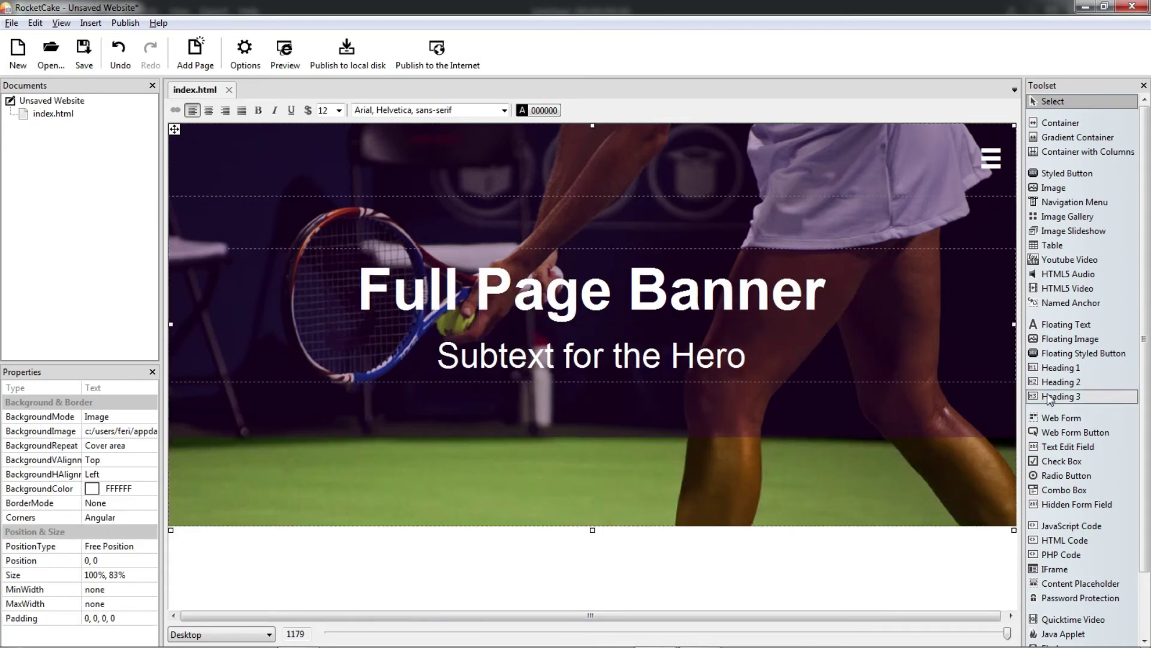
- Insert an empty container below the banner and set it to Free Position
{"action": "left_click", "coordinate": [1082, 121]}
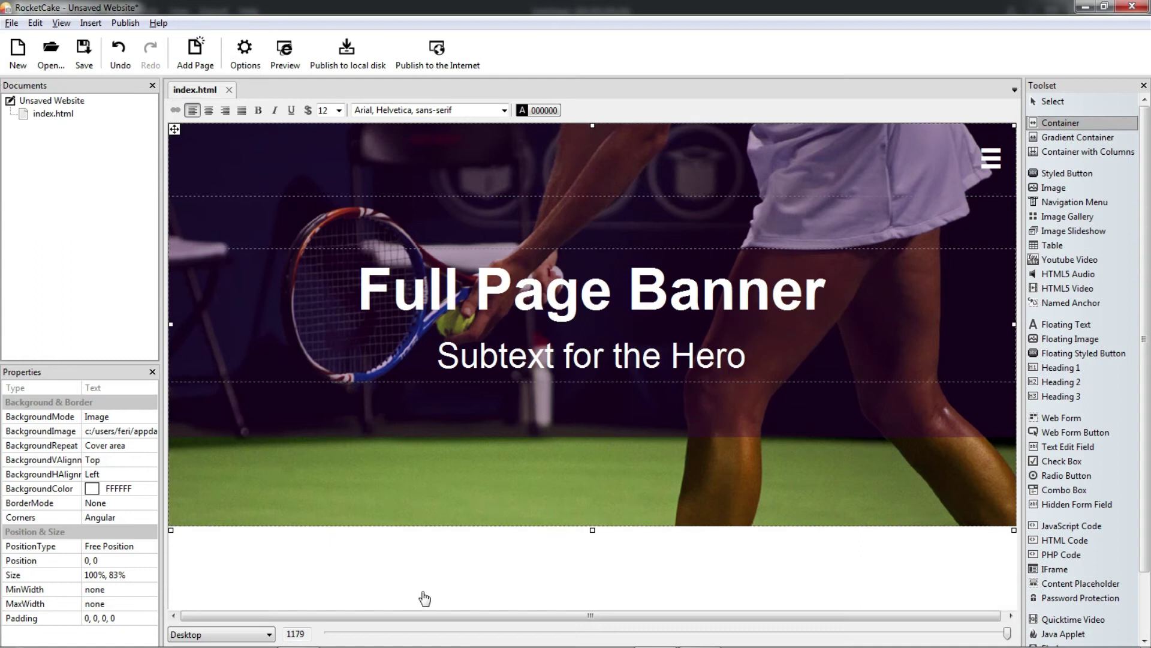
{"action": "left_click", "coordinate": [393, 594]}
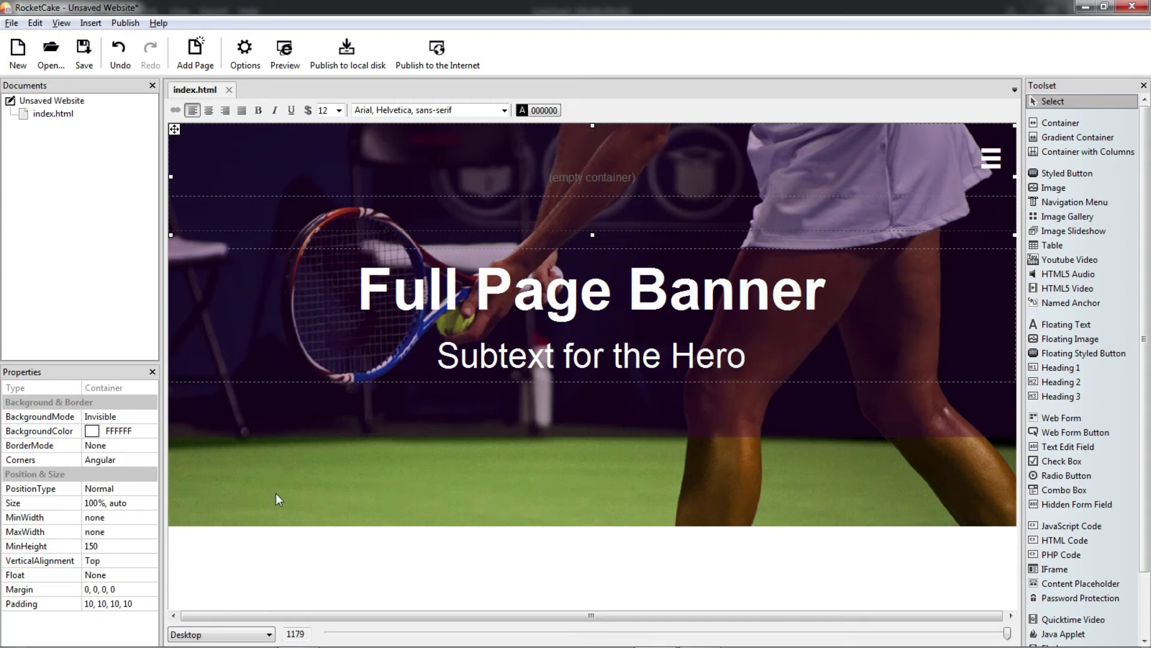
{"action": "left_click", "coordinate": [128, 488]}
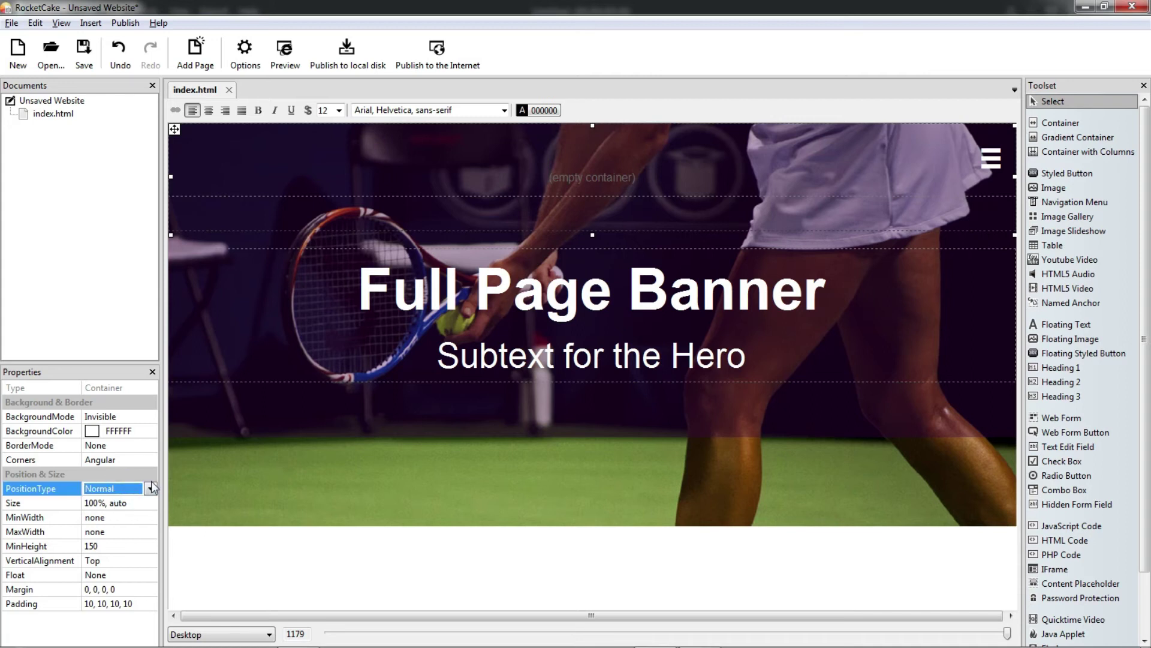
{"action": "left_click", "coordinate": [152, 488]}
{"action": "left_click", "coordinate": [113, 509]}
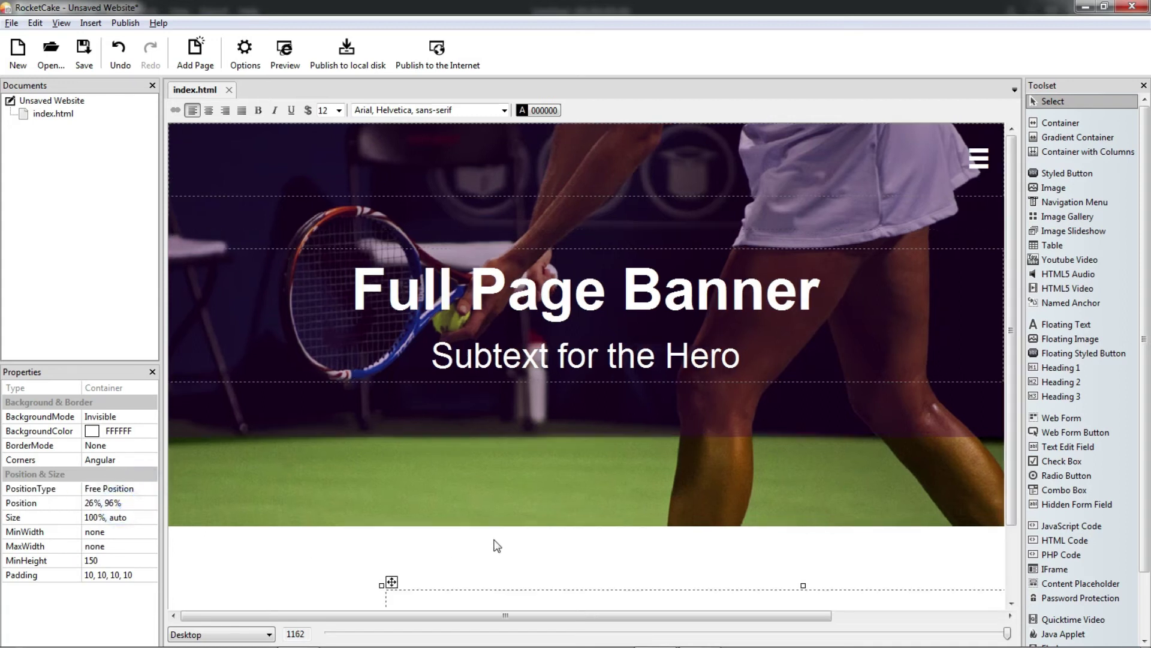
{"action": "left_click_drag", "start_coordinate": [1014, 416], "coordinate": [1010, 532]}
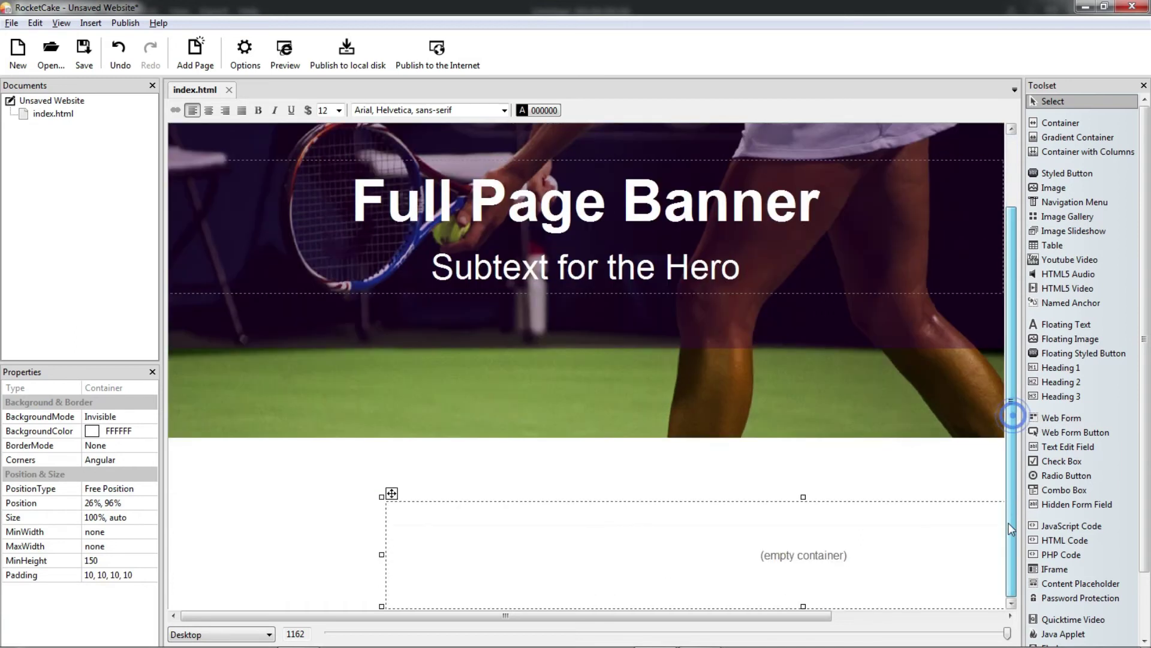
- Set the container's Position to 0, 100%
{"action": "left_click", "coordinate": [97, 501]}
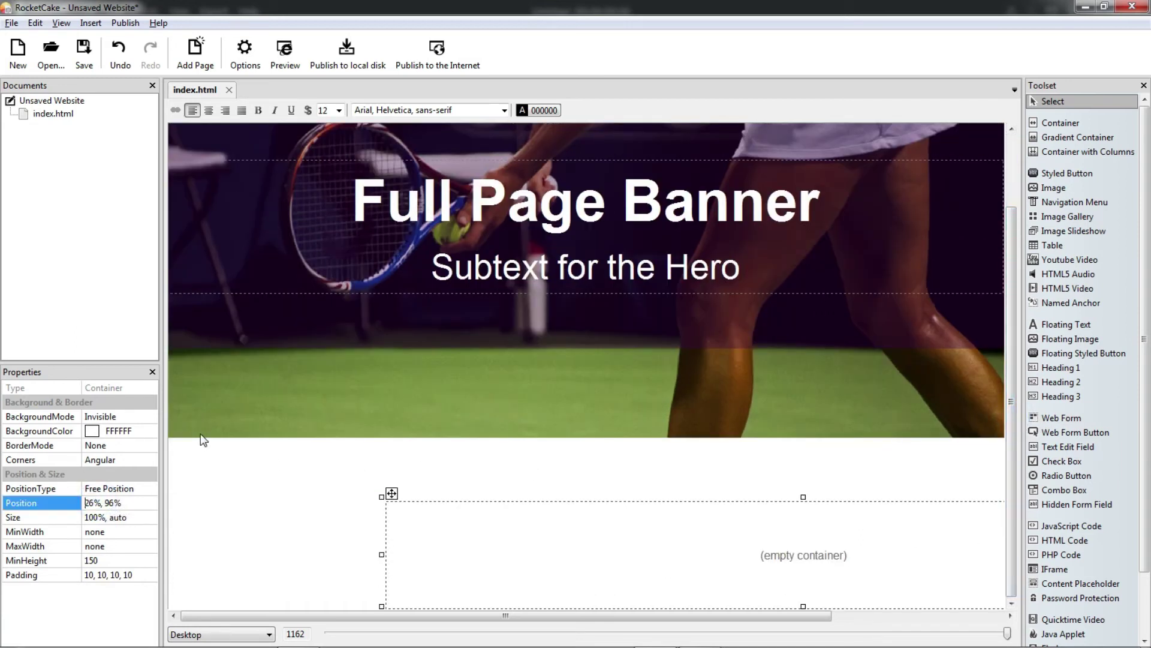
{"action": "key", "text": "Delete"}
{"action": "key", "text": "Delete"}
{"action": "type", "text": "0"}
{"action": "key", "text": "Delete"}
{"action": "key", "text": "Delete"}
{"action": "key", "text": "Delete"}
{"action": "type", "text": "100"}
{"action": "key", "text": "Return"}
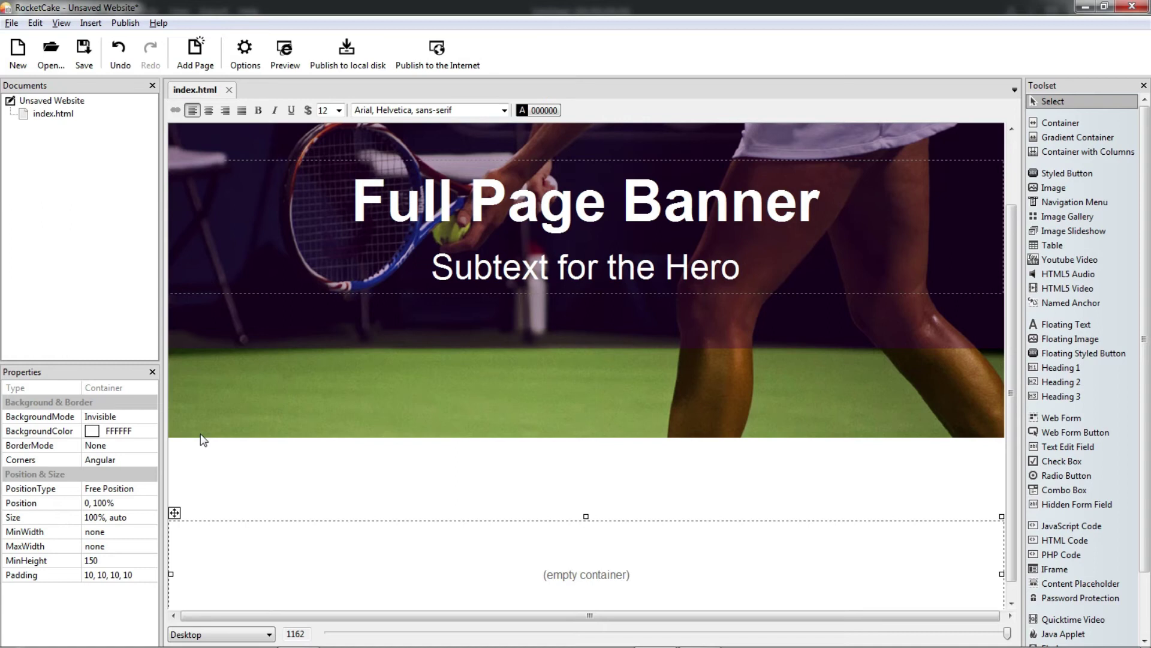
- Set the tennis banner's Size to 100%, 100%
{"action": "left_click", "coordinate": [342, 417]}
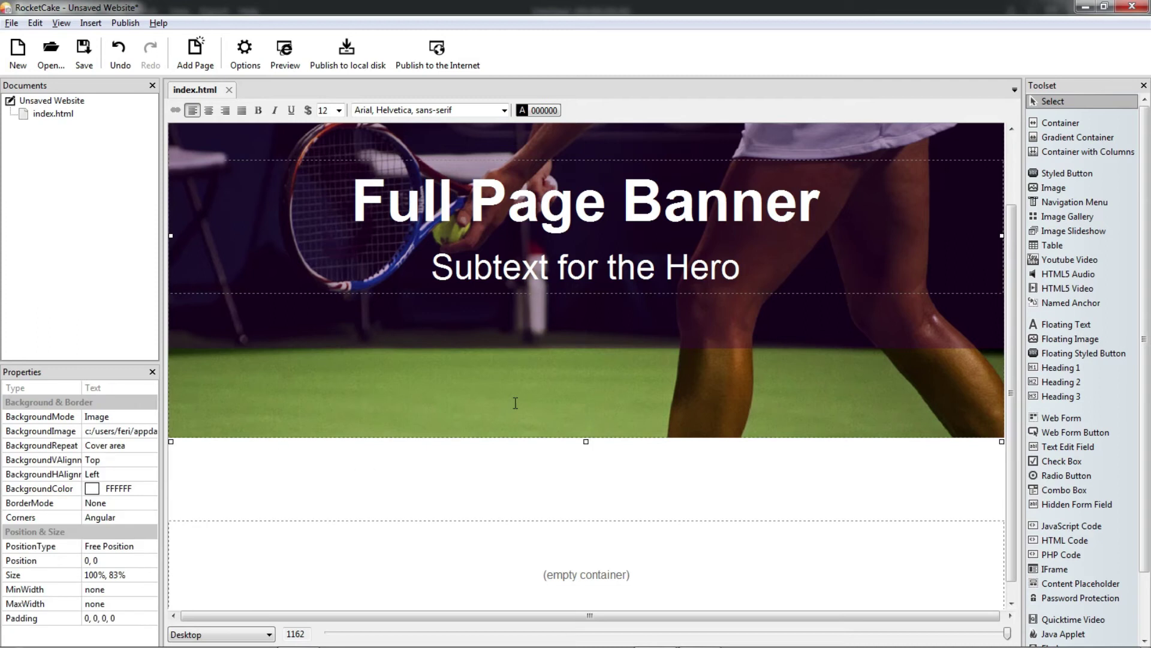
{"action": "left_click", "coordinate": [117, 573]}
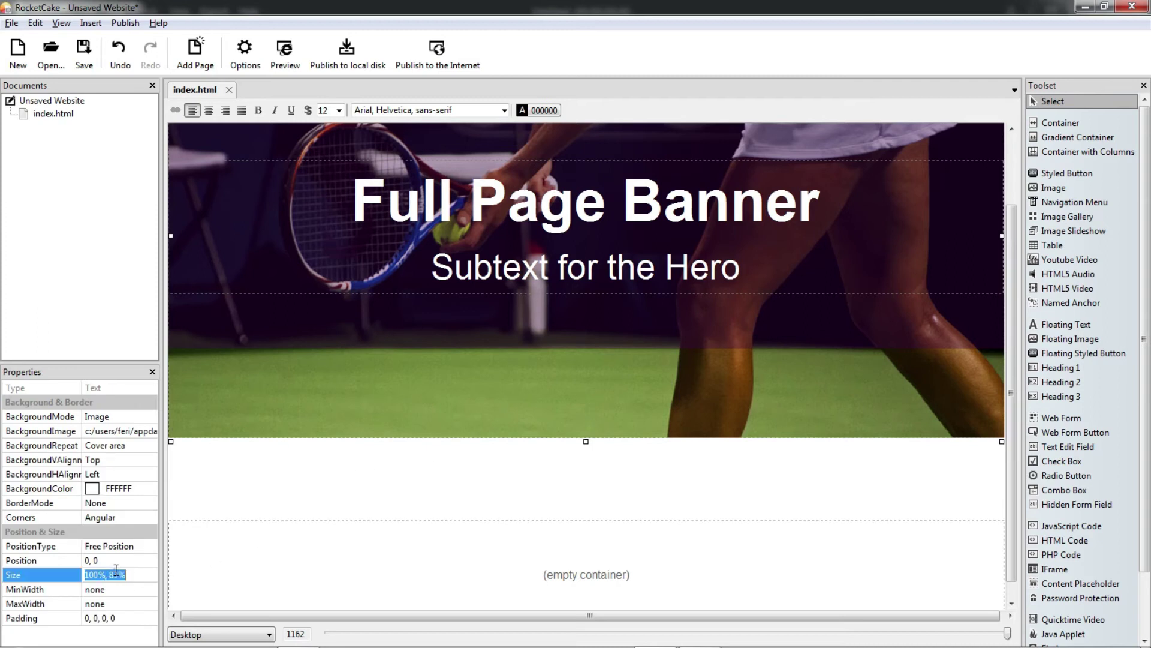
{"action": "type", "text": "100"}
{"action": "key", "text": "Return"}
- Set the dark overlay's Size to 100%, 100%
{"action": "left_click", "coordinate": [554, 370]}
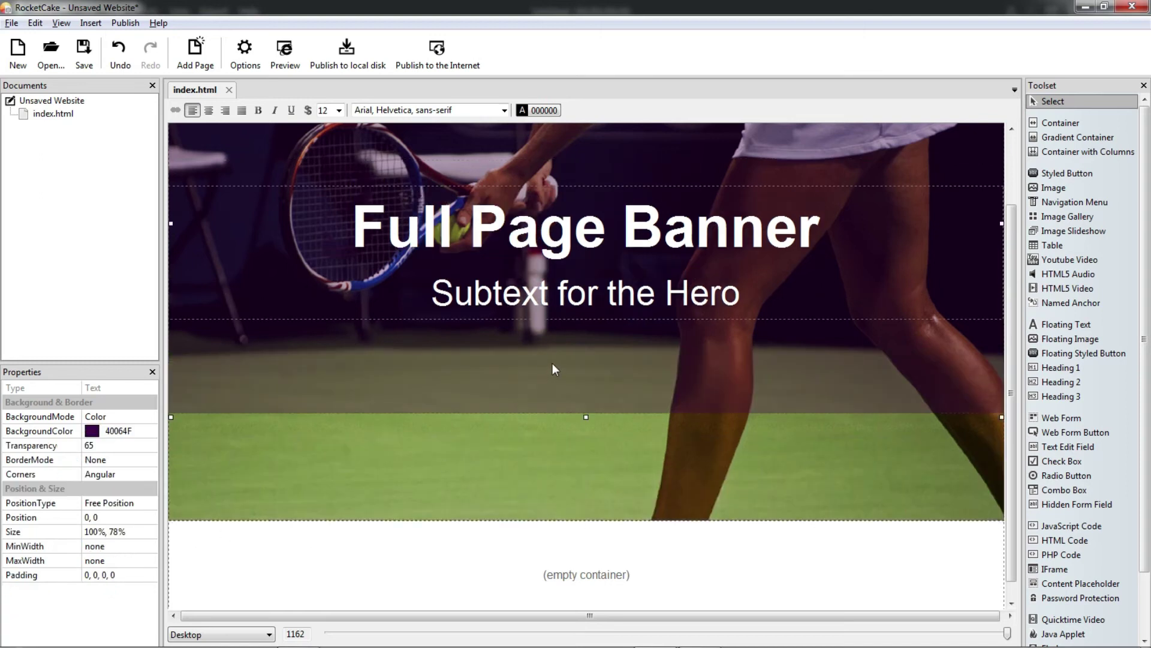
{"action": "left_click", "coordinate": [121, 544]}
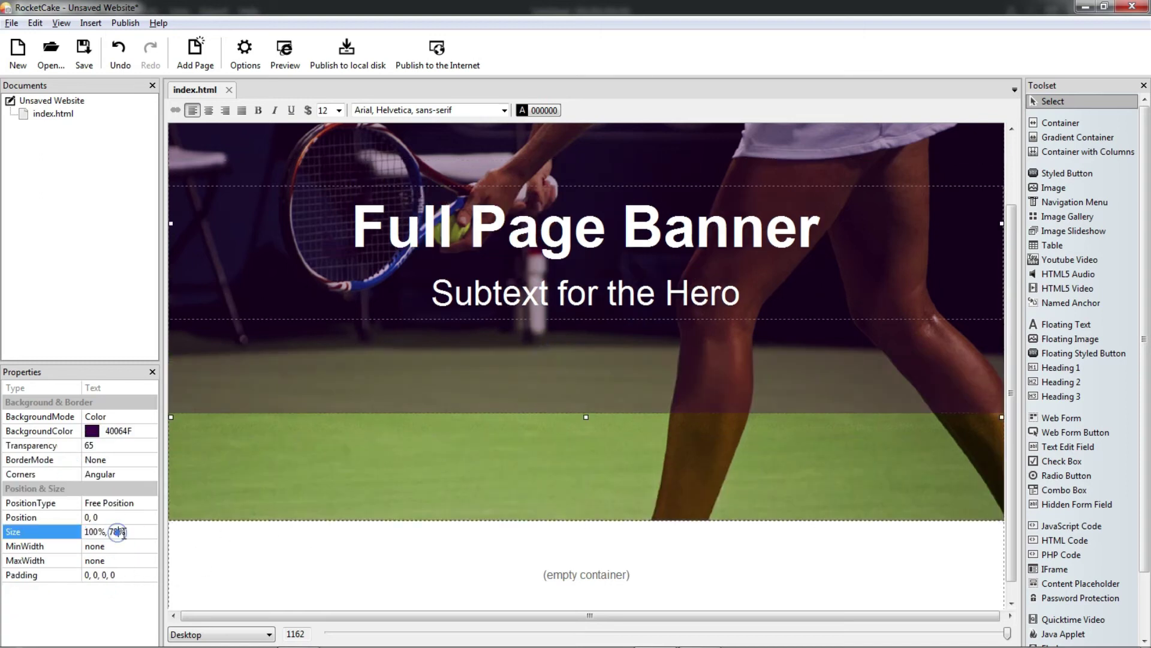
{"action": "key", "text": "BackSpace"}
{"action": "type", "text": "100"}
{"action": "key", "text": "Return"}
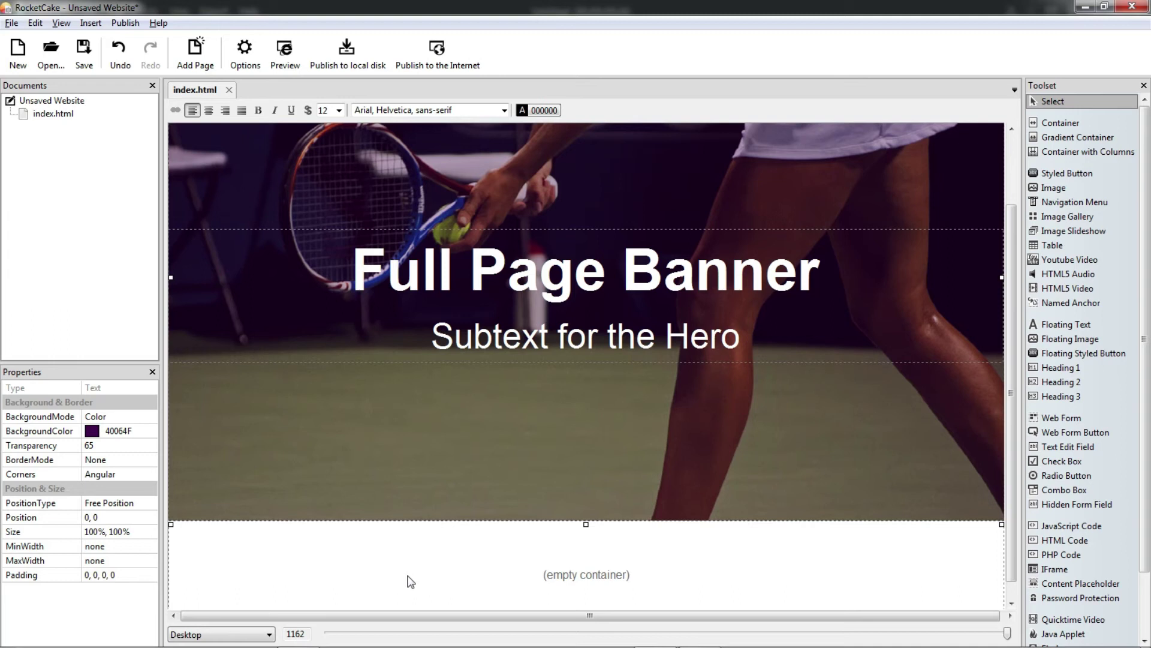
{"action": "left_click_drag", "start_coordinate": [1010, 341], "coordinate": [999, 407]}
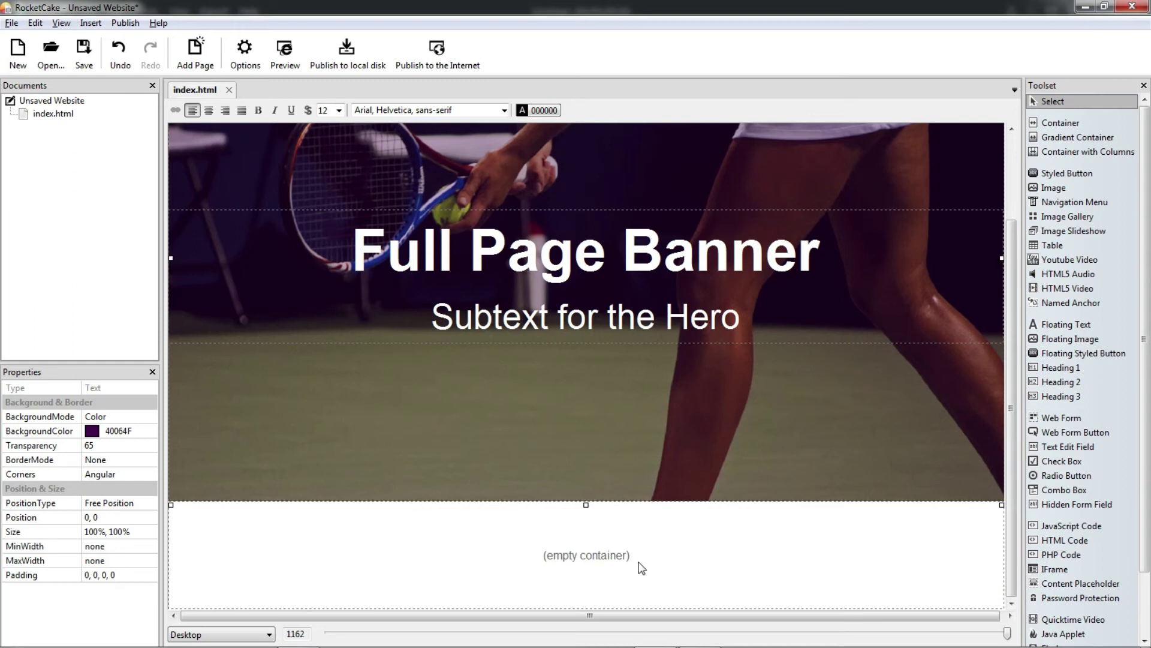
- Add a container below the banner with a MaxWidth of 800 pixels
{"action": "left_click", "coordinate": [1086, 122]}
{"action": "left_click", "coordinate": [406, 605]}
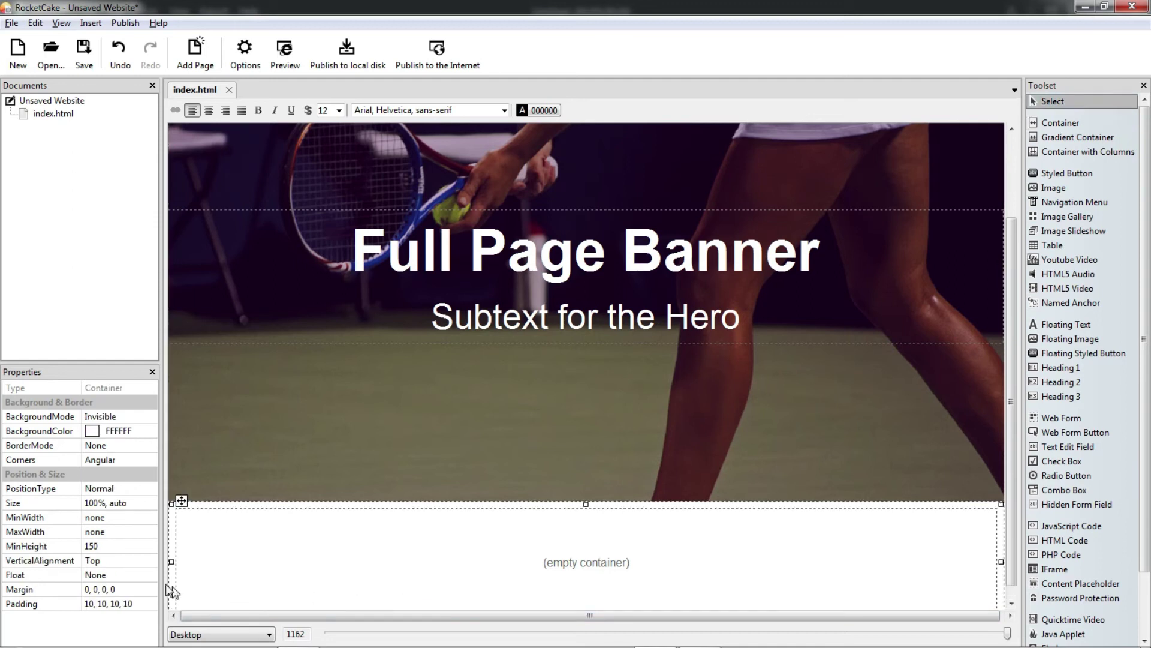
{"action": "left_click", "coordinate": [104, 537]}
{"action": "type", "text": "800"}
{"action": "key", "text": "Return"}
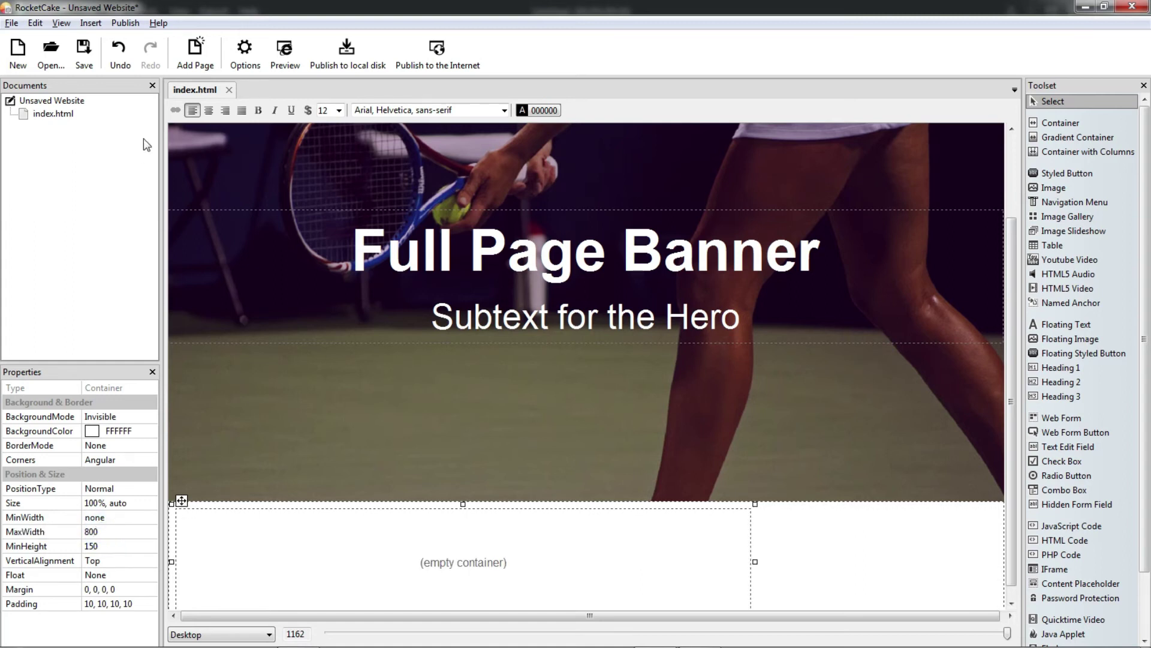
- Centre the narrow container and insert a Heading 2 reading 'Article About the Hero'
{"action": "left_click", "coordinate": [209, 110]}
{"action": "left_click", "coordinate": [264, 567]}
{"action": "left_click", "coordinate": [363, 551]}
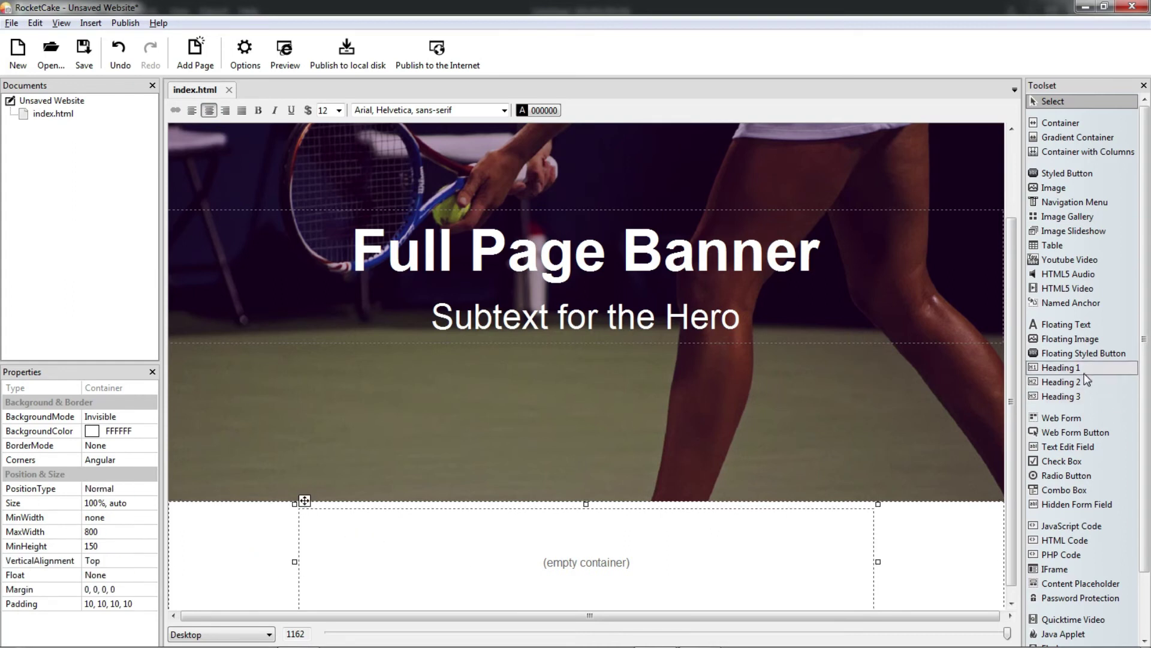
{"action": "left_click", "coordinate": [1085, 382]}
{"action": "left_click", "coordinate": [498, 579]}
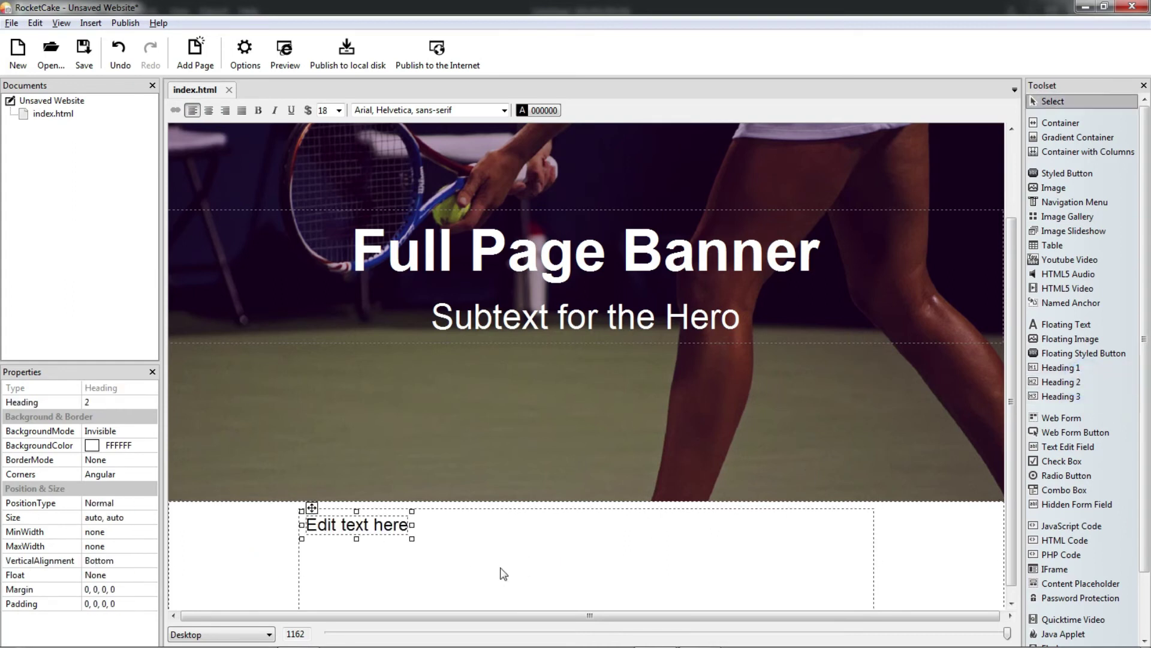
{"action": "double_click", "coordinate": [395, 522]}
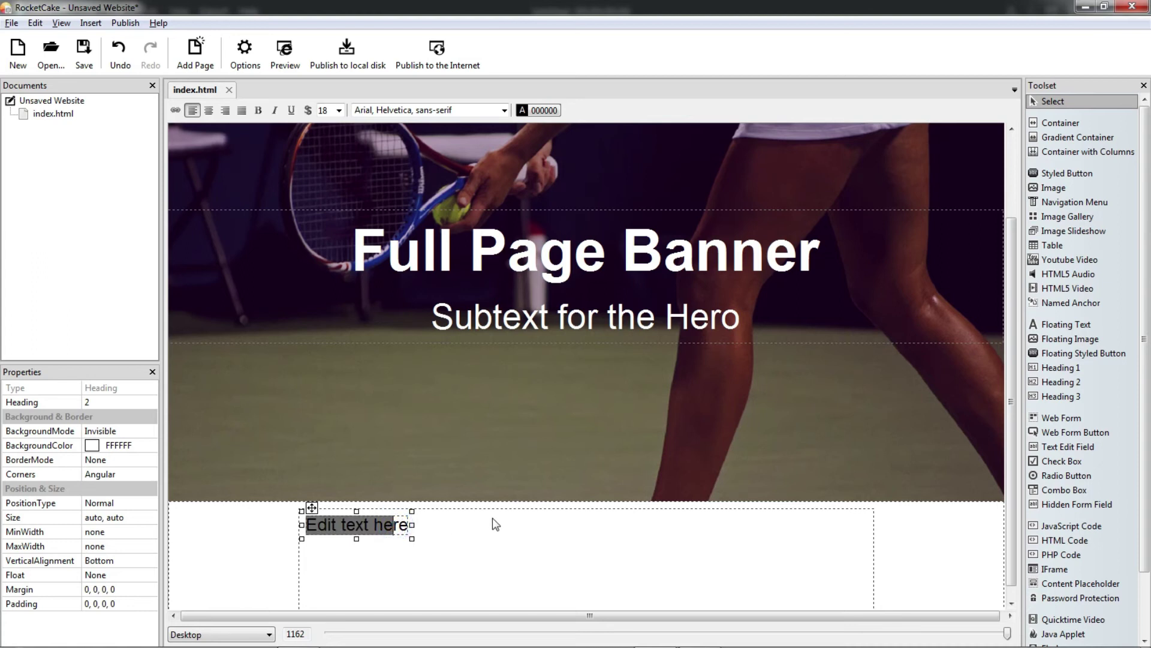
{"action": "type", "text": "Articre"}
{"action": "key", "text": "Left"}
{"action": "key", "text": "Left"}
{"action": "type", "text": "le"}
{"action": "key", "text": "Delete"}
{"action": "key", "text": "Delete"}
{"action": "type", "text": "a"}
{"action": "key", "text": "BackSpace"}
{"action": "type", "text": "About the Hero"}
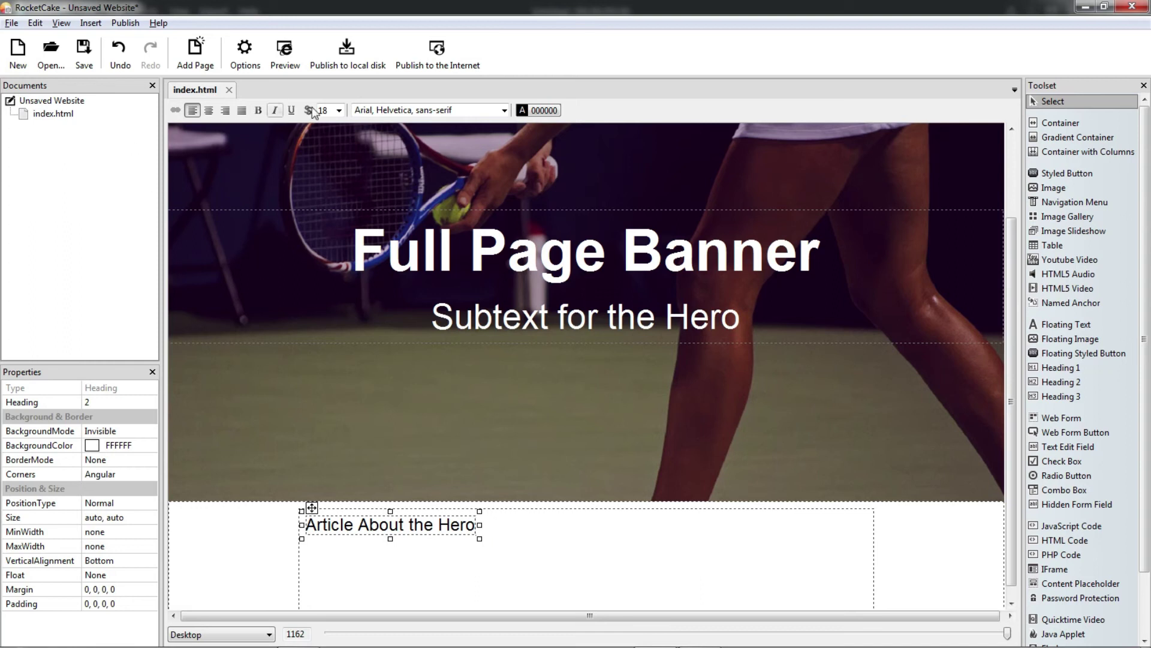
- Make the heading bold, size 22, in bright blue 0080FF
{"action": "left_click", "coordinate": [339, 111]}
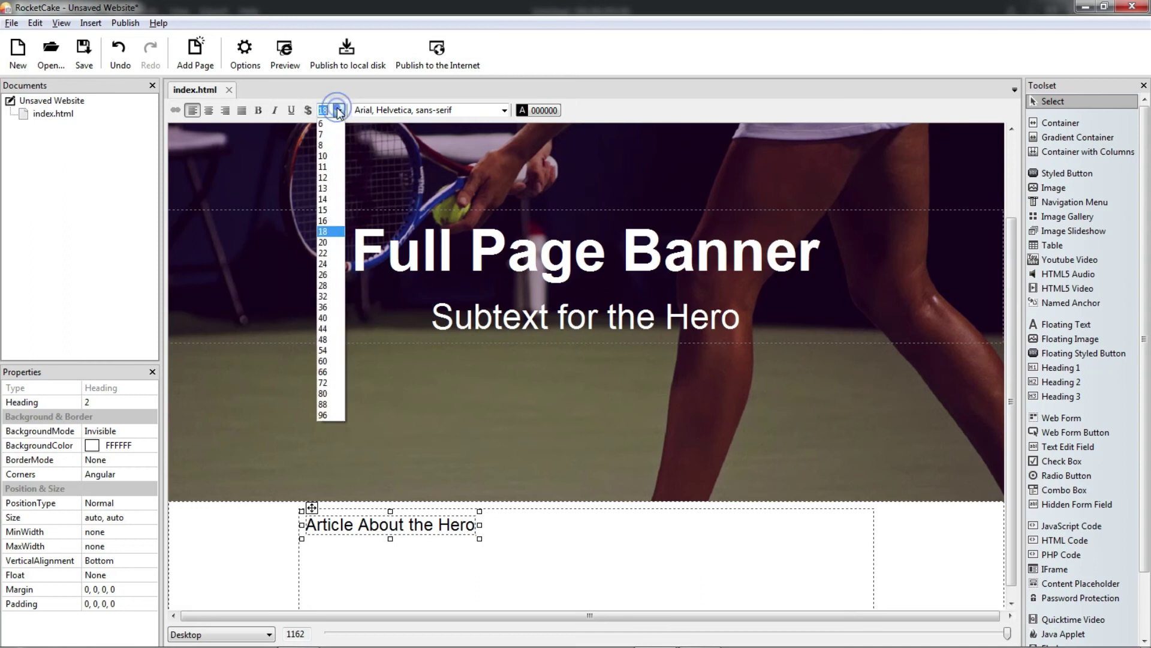
{"action": "left_click", "coordinate": [333, 254]}
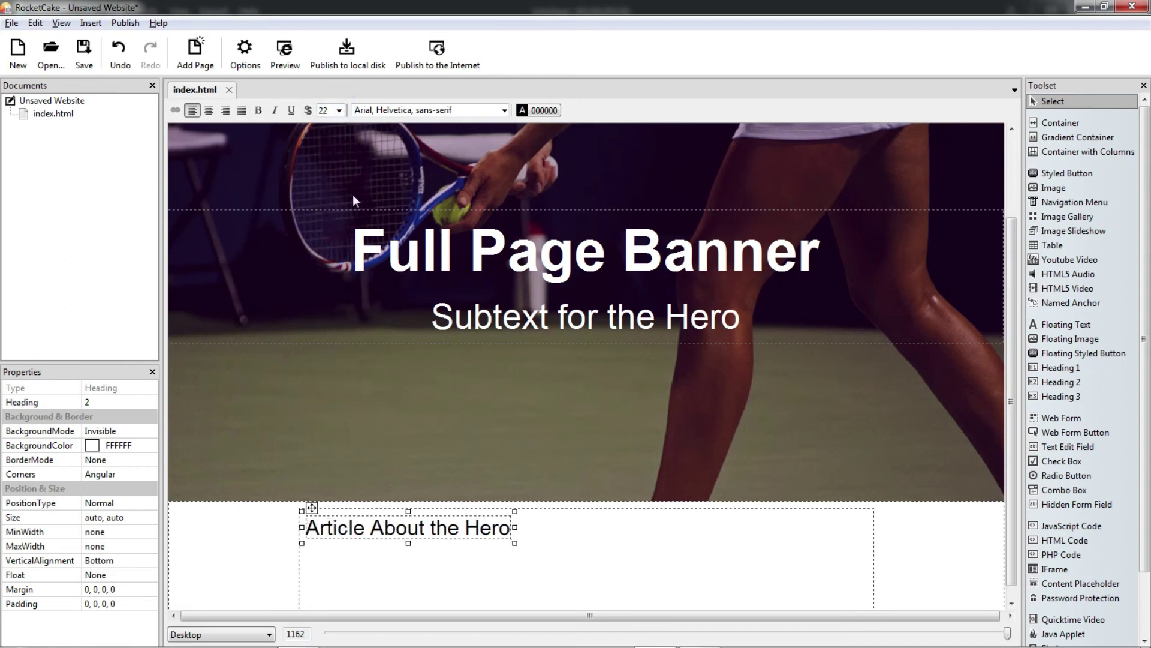
{"action": "left_click", "coordinate": [259, 110]}
{"action": "left_click", "coordinate": [540, 111]}
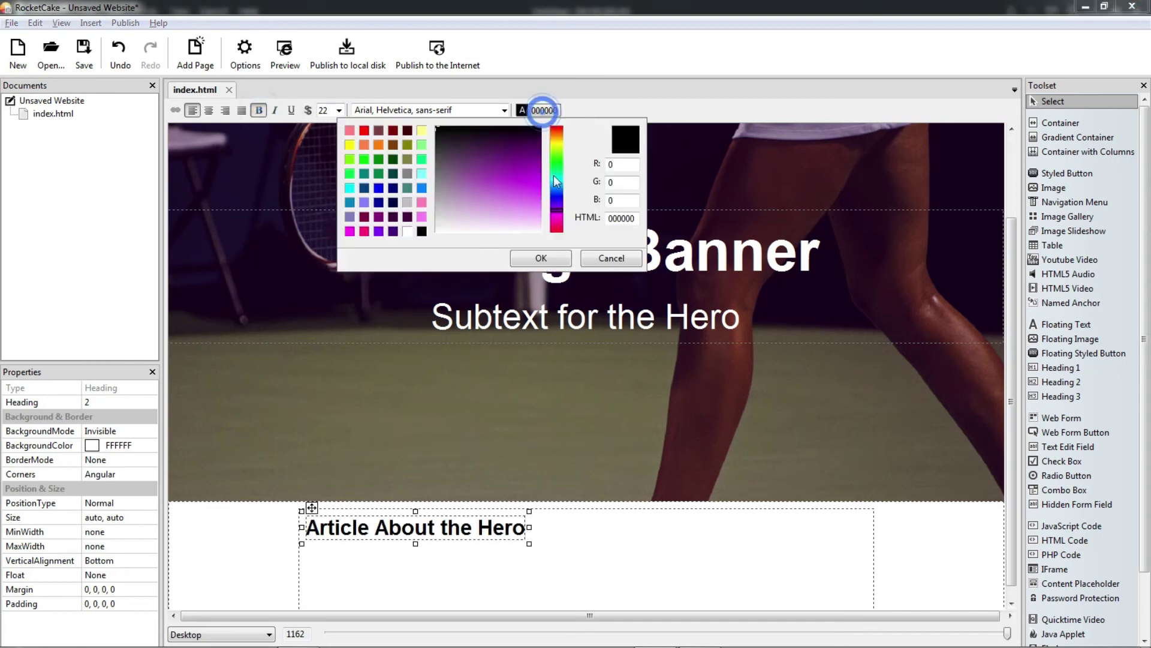
{"action": "left_click", "coordinate": [421, 187]}
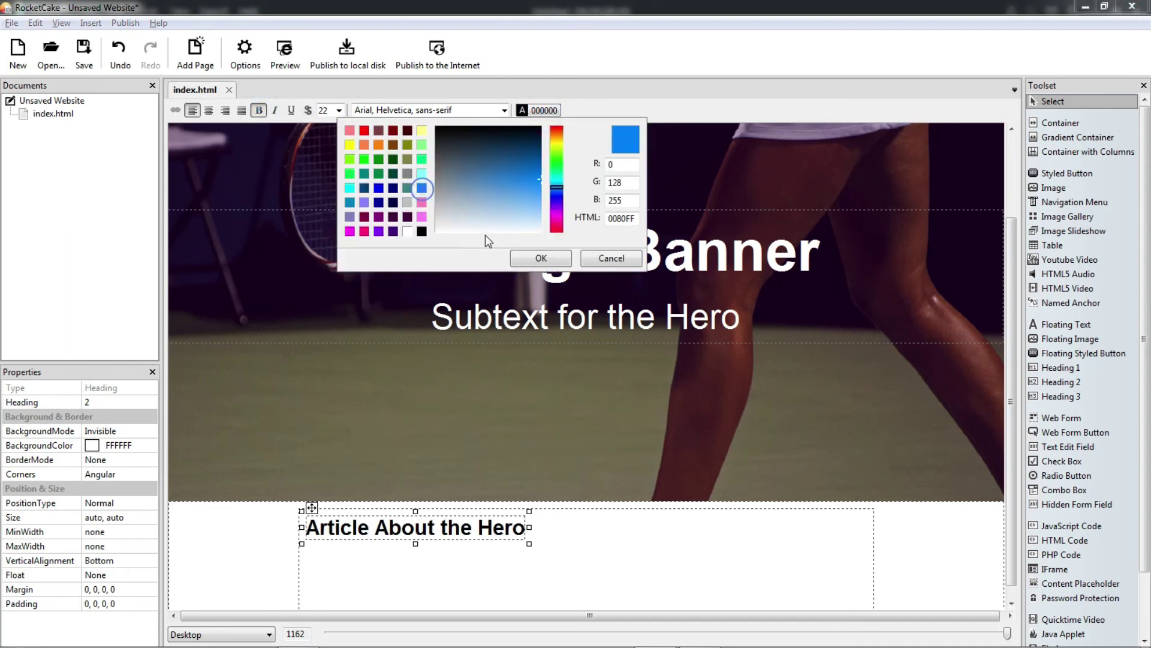
{"action": "left_click", "coordinate": [541, 258]}
- Insert an empty line above the heading and place the caret beneath it
{"action": "left_click", "coordinate": [483, 586]}
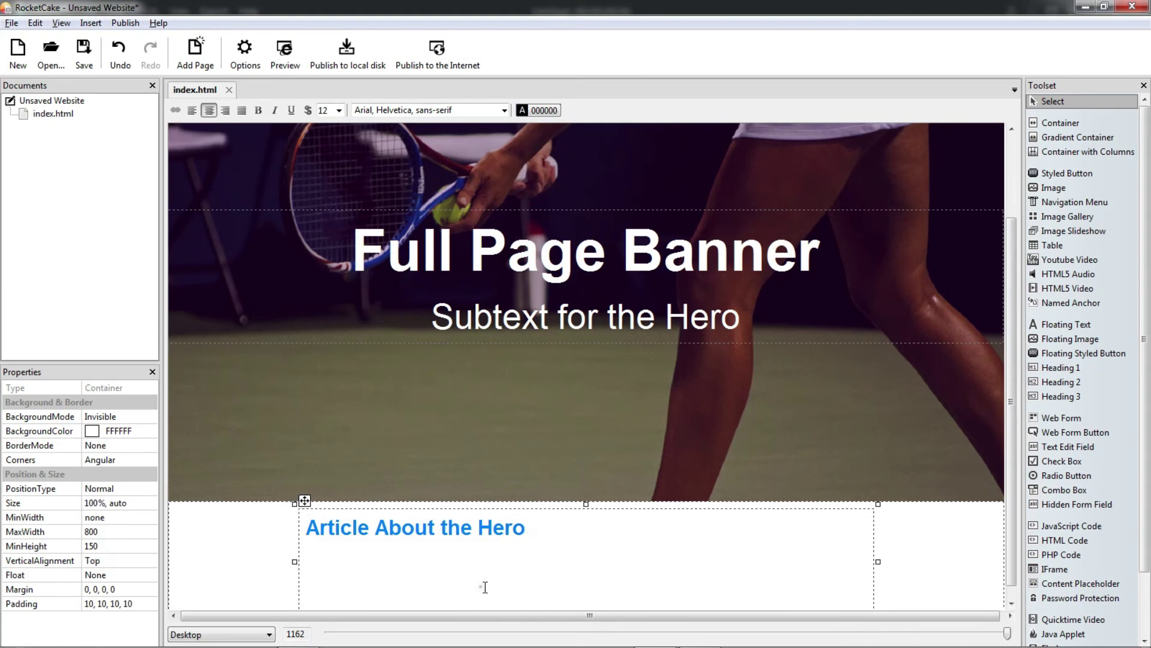
{"action": "left_click", "coordinate": [573, 526]}
{"action": "key", "text": "Home"}
{"action": "key", "text": "Return"}
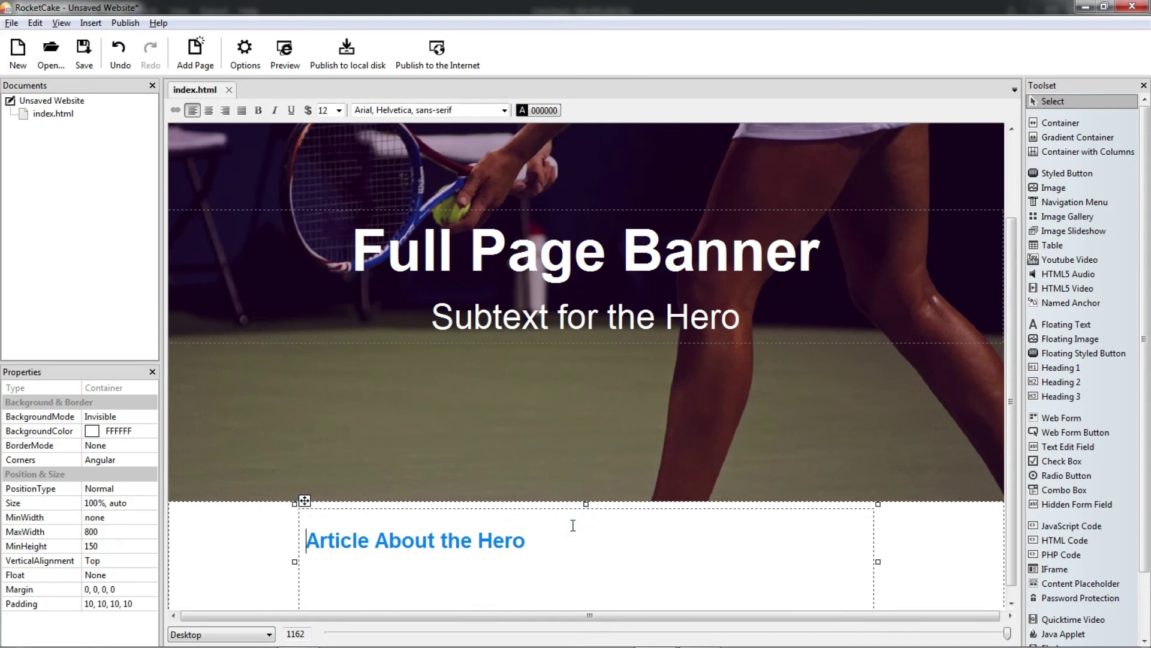
{"action": "left_click", "coordinate": [575, 567]}
{"action": "key", "text": "alt+Tab"}
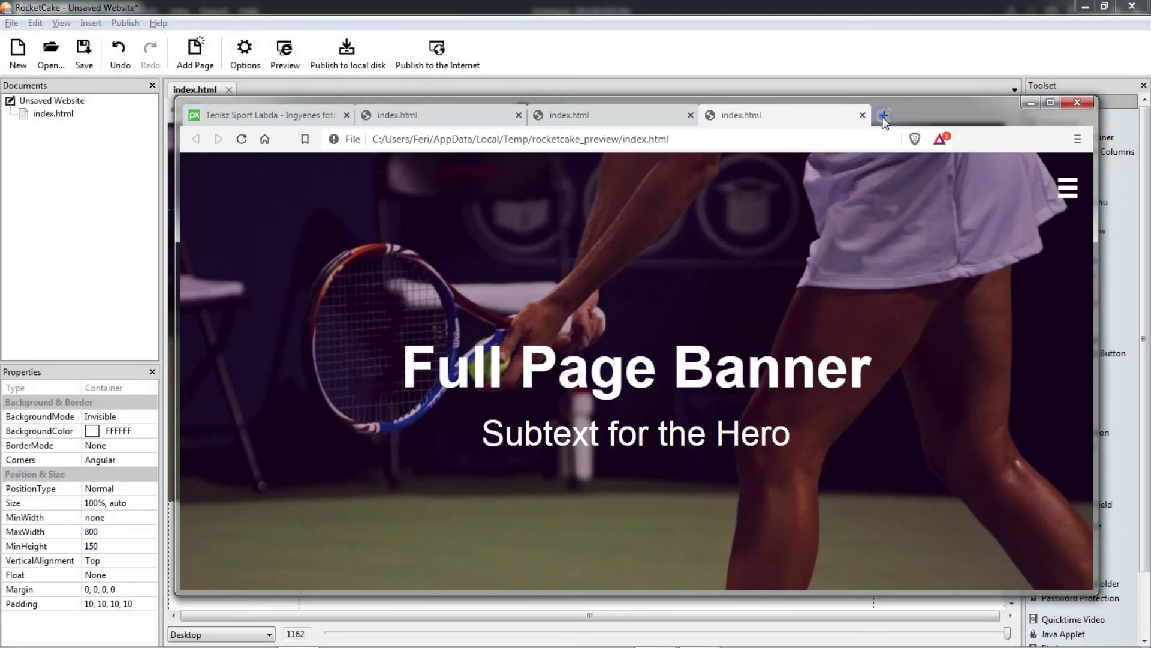
- Search lorem ipsum, generate text on lipsum.com, and select the first three paragraphs
{"action": "left_click", "coordinate": [885, 118]}
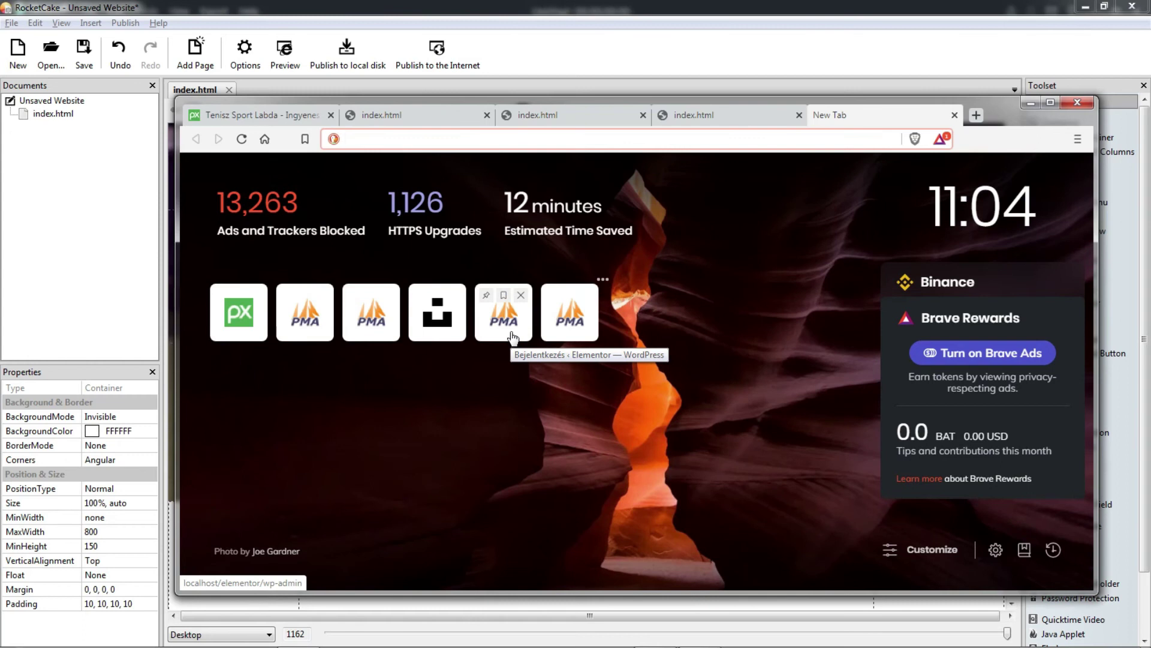
{"action": "type", "text": "lorem ipsum"}
{"action": "key", "text": "Return"}
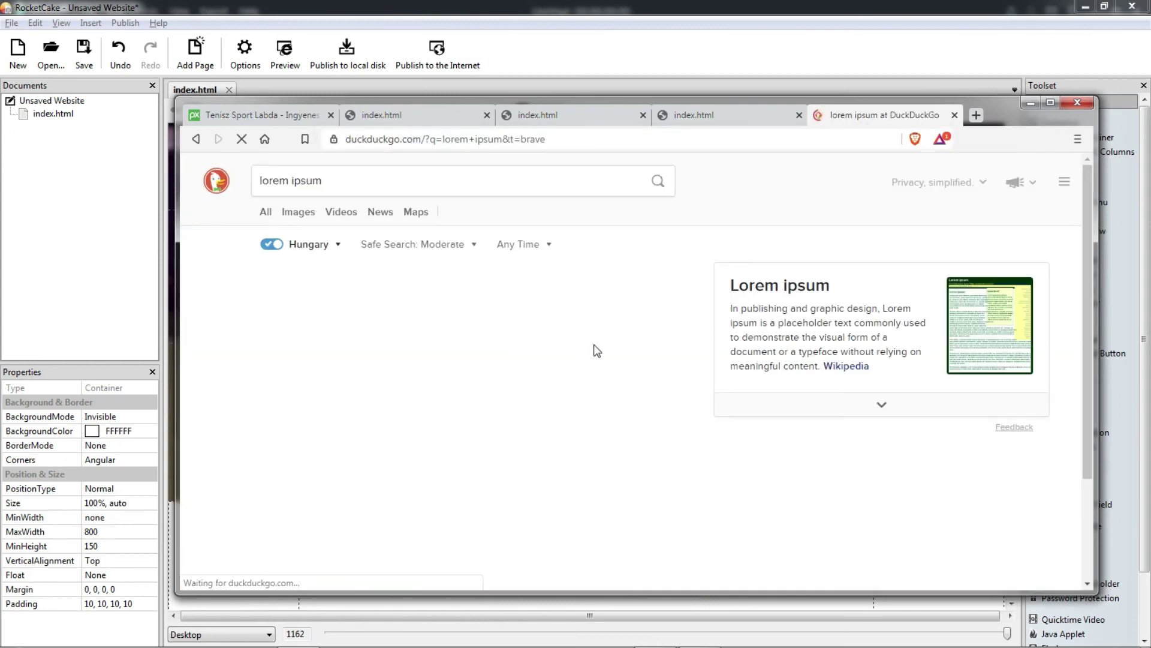
{"action": "left_click", "coordinate": [387, 385]}
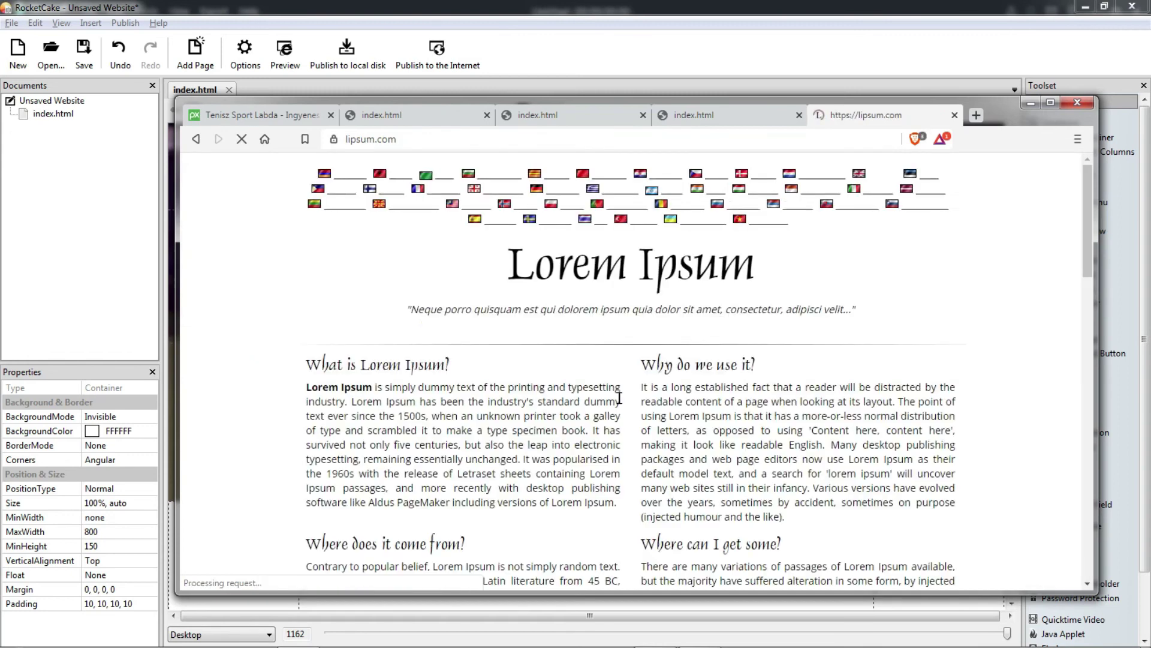
{"action": "scroll", "coordinate": [619, 398], "scroll_direction": "down", "scroll_amount": 3}
{"action": "scroll", "coordinate": [773, 393], "scroll_direction": "down", "scroll_amount": 2}
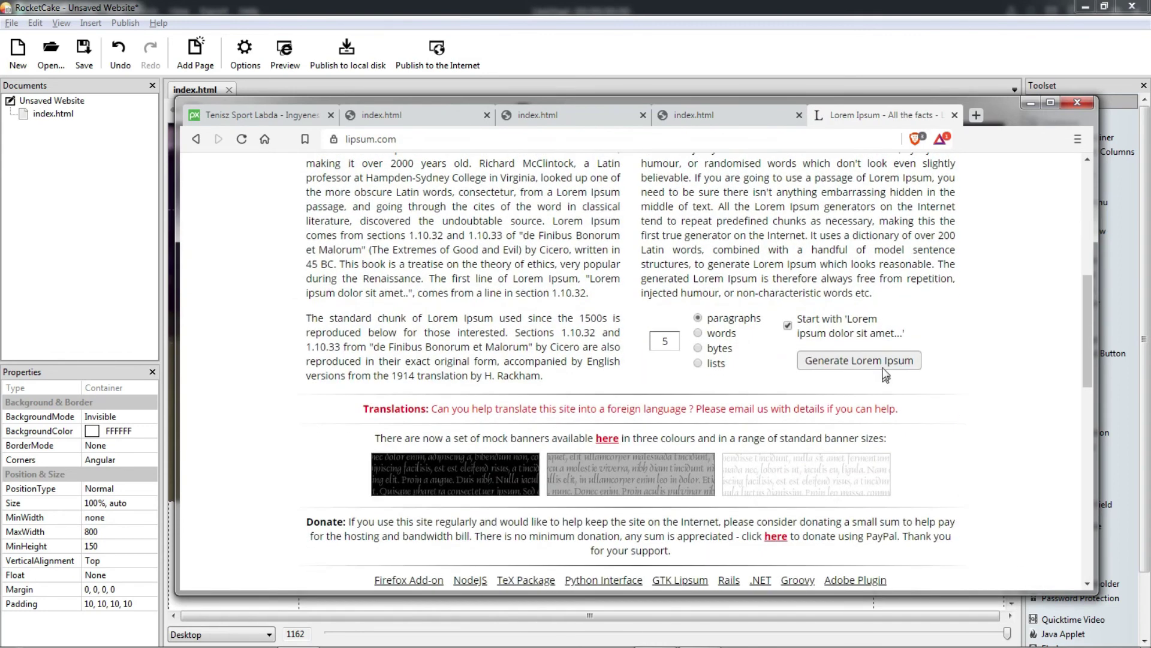
{"action": "left_click", "coordinate": [859, 360]}
{"action": "scroll", "coordinate": [341, 463], "scroll_direction": "down", "scroll_amount": 2}
{"action": "scroll", "coordinate": [340, 462], "scroll_direction": "down", "scroll_amount": 1}
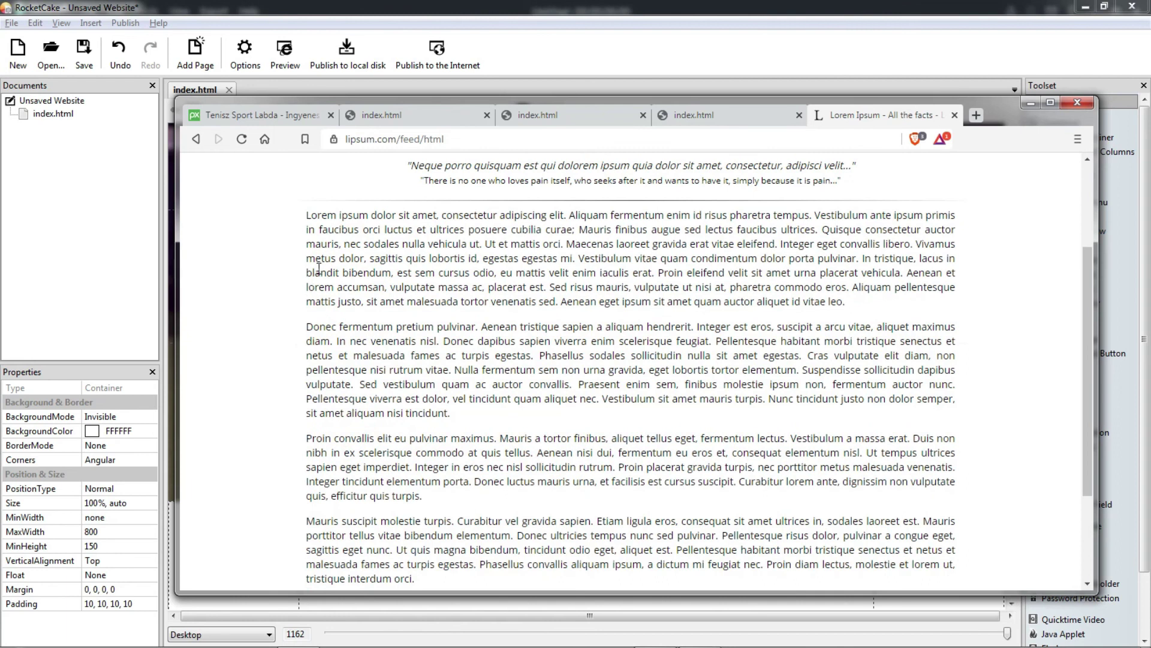
{"action": "mouse_move", "coordinate": [305, 214]}
{"action": "left_mouse_down"}
{"action": "mouse_move", "coordinate": [405, 482]}
{"action": "mouse_move", "coordinate": [428, 502]}
{"action": "left_mouse_up"}
{"action": "key", "text": "alt+Tab"}
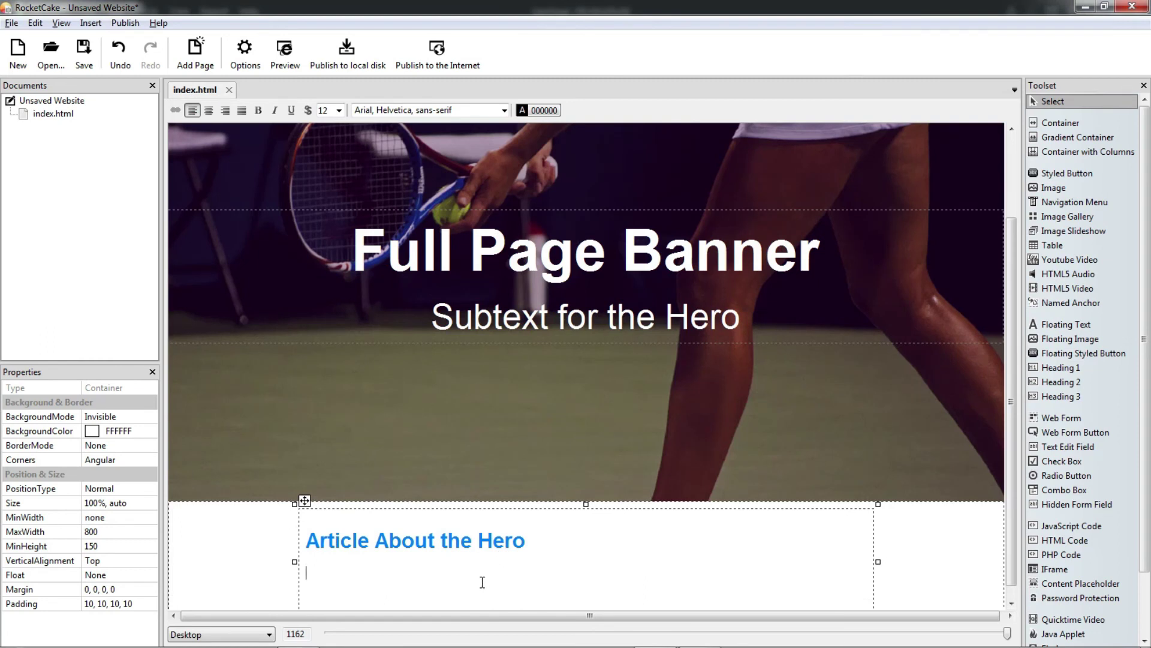
- Paste the three lorem ipsum paragraphs under the heading, justify them, and preview the page
{"action": "left_click", "coordinate": [483, 579]}
{"action": "key", "text": "ctrl+v"}
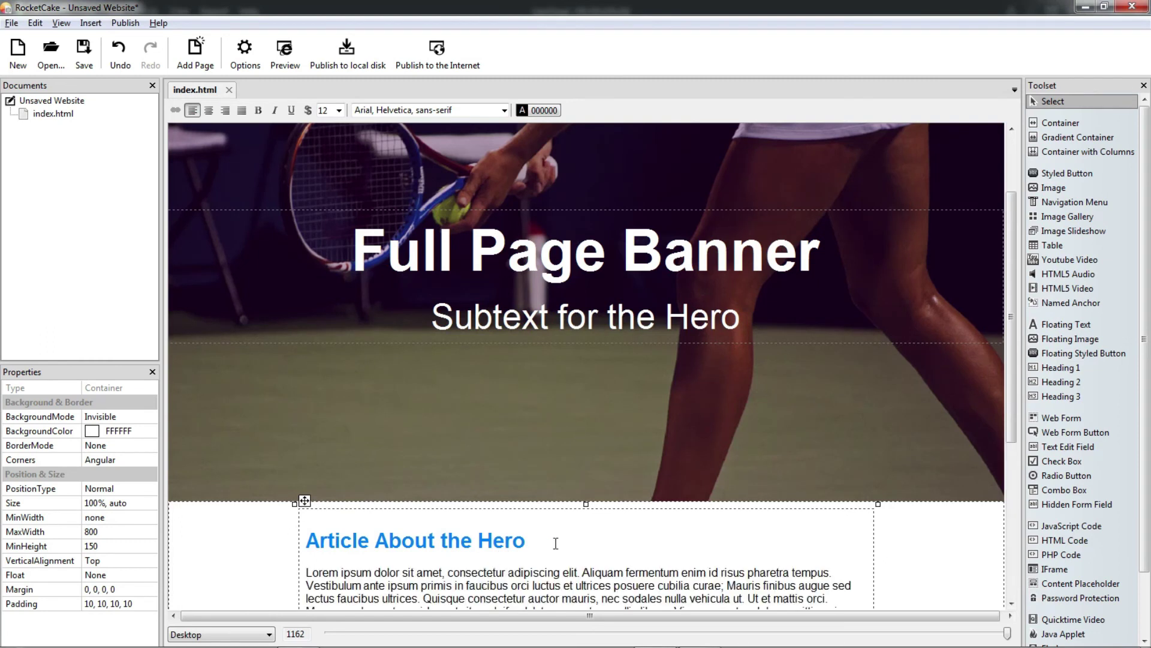
{"action": "left_click", "coordinate": [242, 110]}
{"action": "scroll", "coordinate": [556, 408], "scroll_direction": "down", "scroll_amount": 3}
{"action": "scroll", "coordinate": [693, 441], "scroll_direction": "down", "scroll_amount": 1}
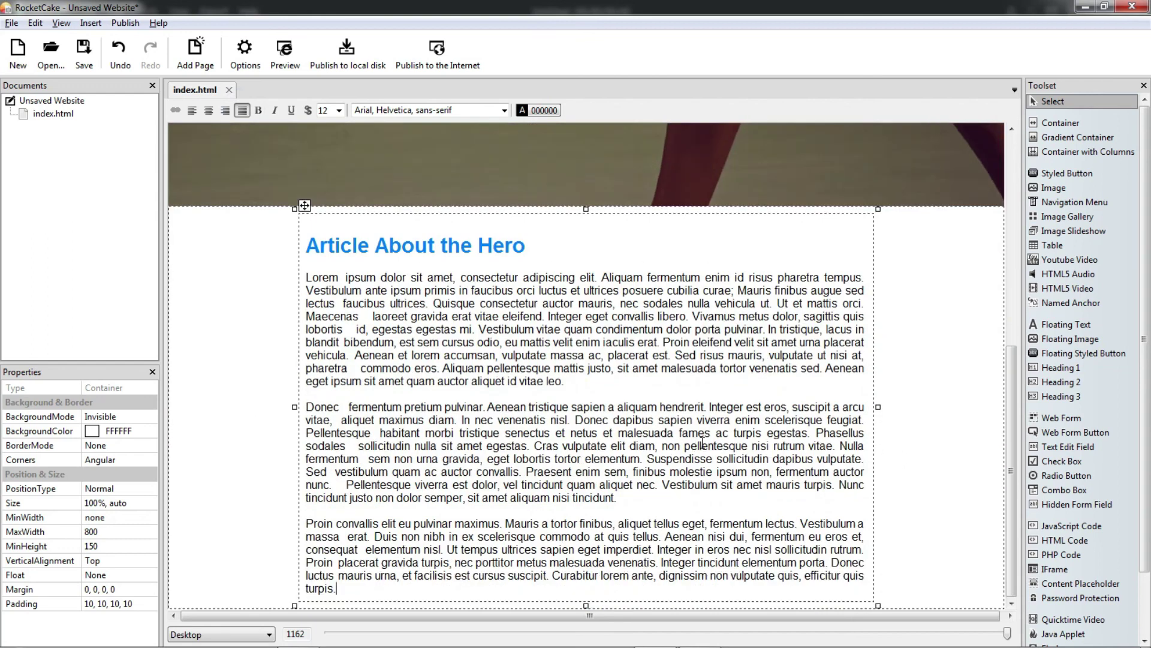
{"action": "scroll", "coordinate": [703, 442], "scroll_direction": "up", "scroll_amount": 4}
{"action": "scroll", "coordinate": [701, 443], "scroll_direction": "down", "scroll_amount": 4}
{"action": "left_click", "coordinate": [443, 585]}
{"action": "left_click", "coordinate": [285, 55]}
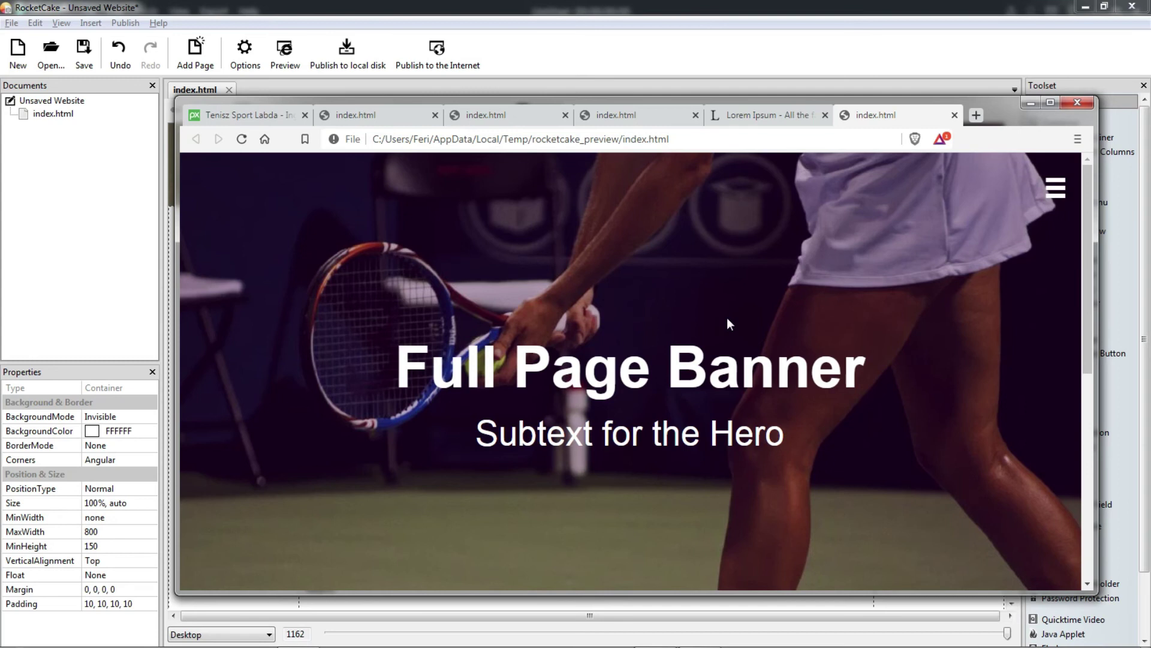
{"action": "scroll", "coordinate": [727, 318], "scroll_direction": "down", "scroll_amount": 3}
{"action": "scroll", "coordinate": [726, 319], "scroll_direction": "up", "scroll_amount": 3}
{"action": "scroll", "coordinate": [727, 319], "scroll_direction": "down", "scroll_amount": 3}
{"action": "scroll", "coordinate": [727, 320], "scroll_direction": "up", "scroll_amount": 3}
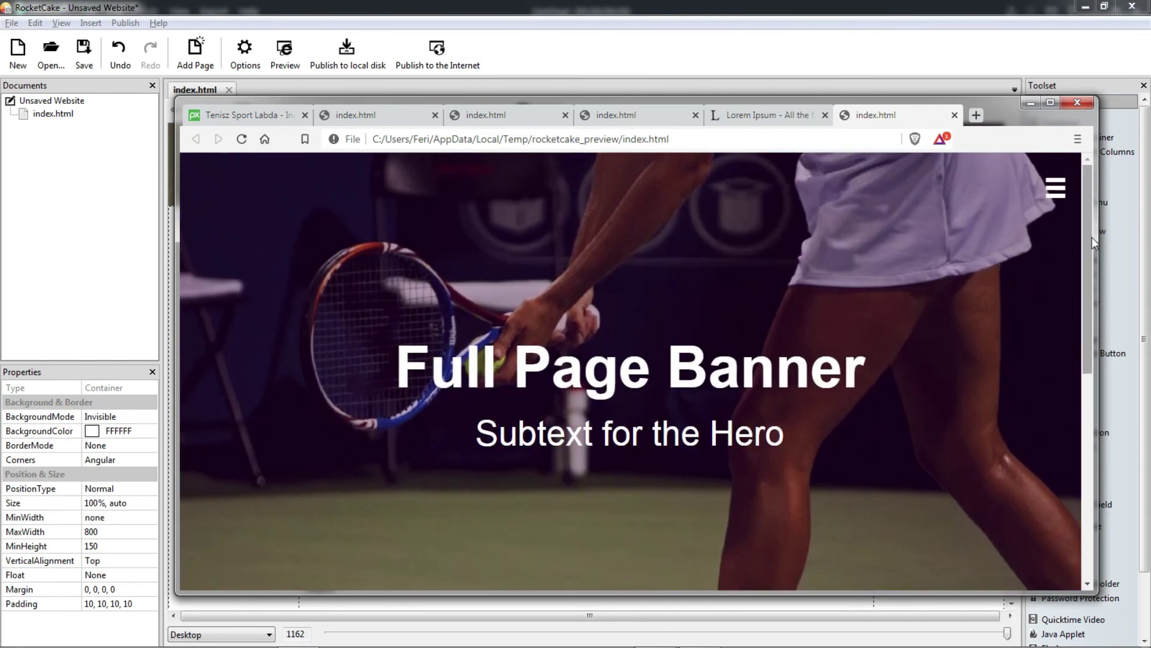
{"action": "left_click_drag", "start_coordinate": [1098, 231], "coordinate": [785, 270]}
{"action": "scroll", "coordinate": [532, 334], "scroll_direction": "down", "scroll_amount": 3}
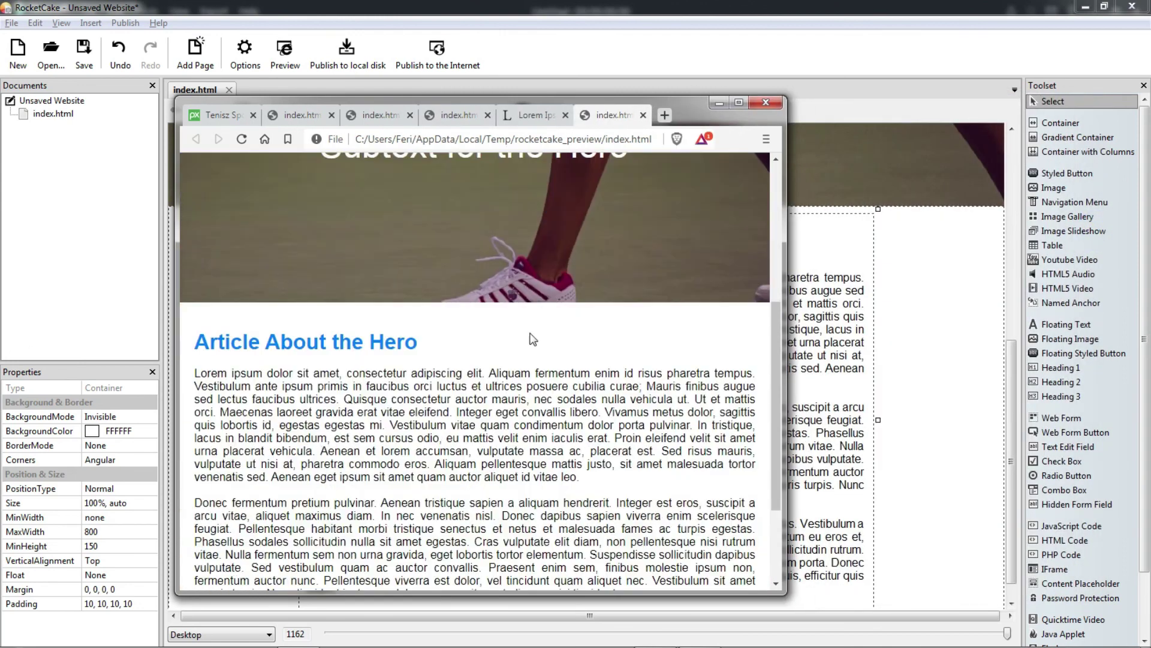
{"action": "scroll", "coordinate": [530, 332], "scroll_direction": "up", "scroll_amount": 2}
{"action": "scroll", "coordinate": [529, 332], "scroll_direction": "up", "scroll_amount": 1}
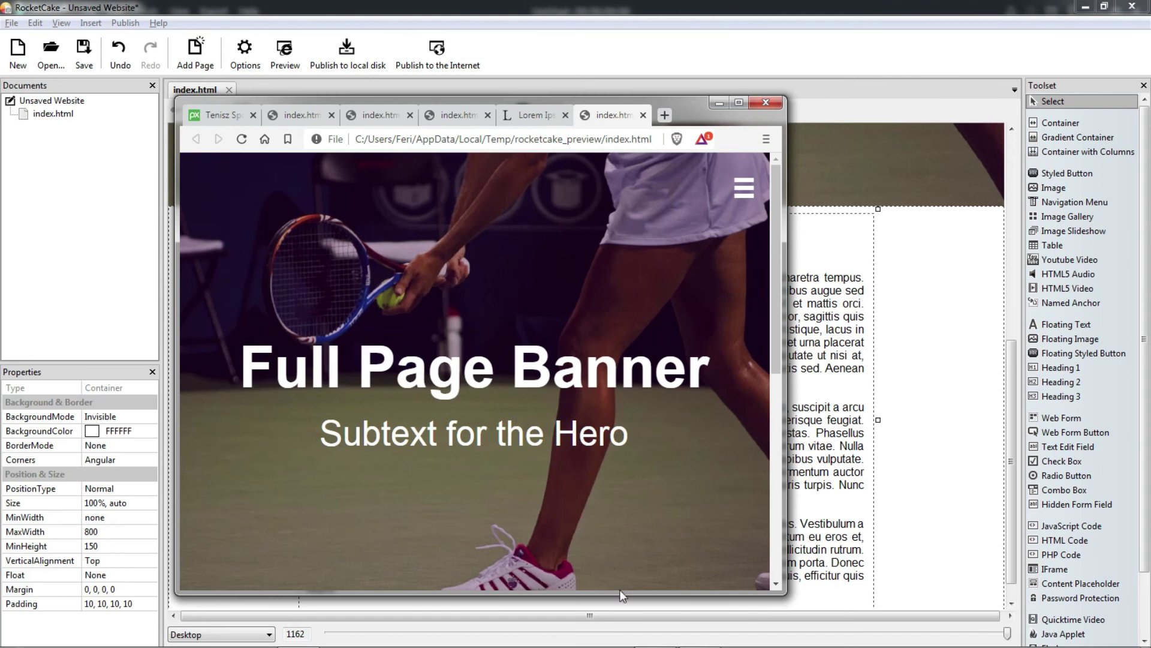
- Resize the preview window shorter and taller to test the layout, then maximize it
{"action": "mouse_move", "coordinate": [623, 593]}
{"action": "left_mouse_down"}
{"action": "mouse_move", "coordinate": [654, 491]}
{"action": "mouse_move", "coordinate": [640, 480]}
{"action": "mouse_move", "coordinate": [640, 606]}
{"action": "left_mouse_up"}
{"action": "scroll", "coordinate": [618, 521], "scroll_direction": "down", "scroll_amount": 2}
{"action": "scroll", "coordinate": [621, 522], "scroll_direction": "up", "scroll_amount": 2}
{"action": "left_click_drag", "start_coordinate": [784, 343], "coordinate": [544, 377]}
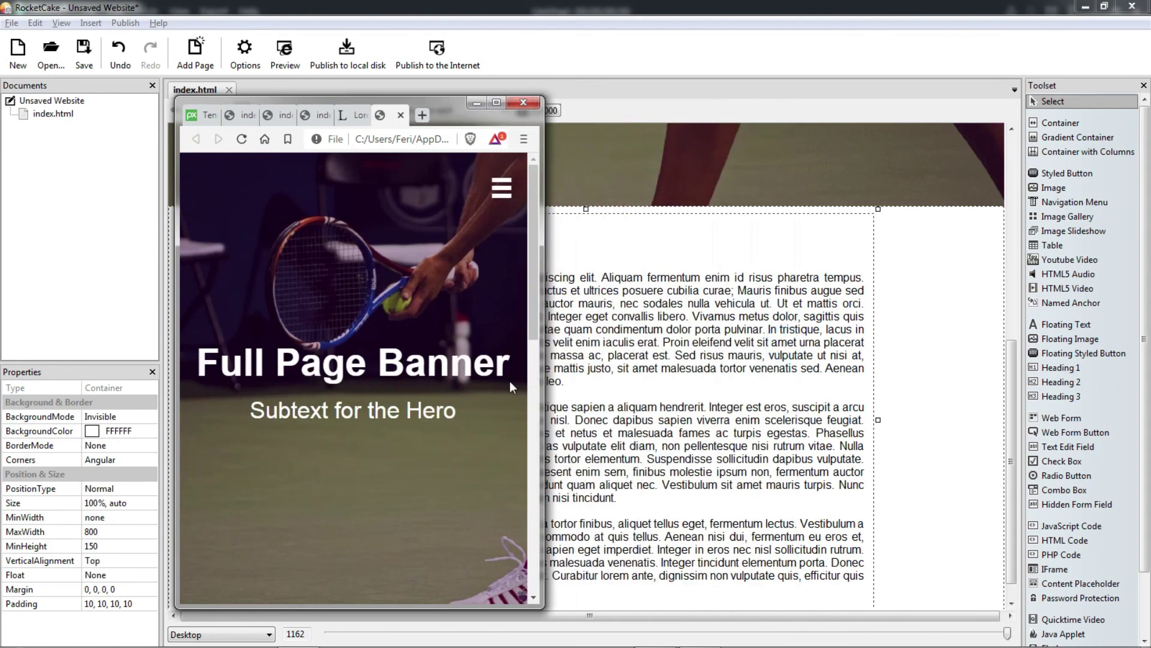
{"action": "scroll", "coordinate": [445, 444], "scroll_direction": "down", "scroll_amount": 2}
{"action": "scroll", "coordinate": [445, 443], "scroll_direction": "up", "scroll_amount": 2}
{"action": "left_click_drag", "start_coordinate": [445, 604], "coordinate": [437, 480]}
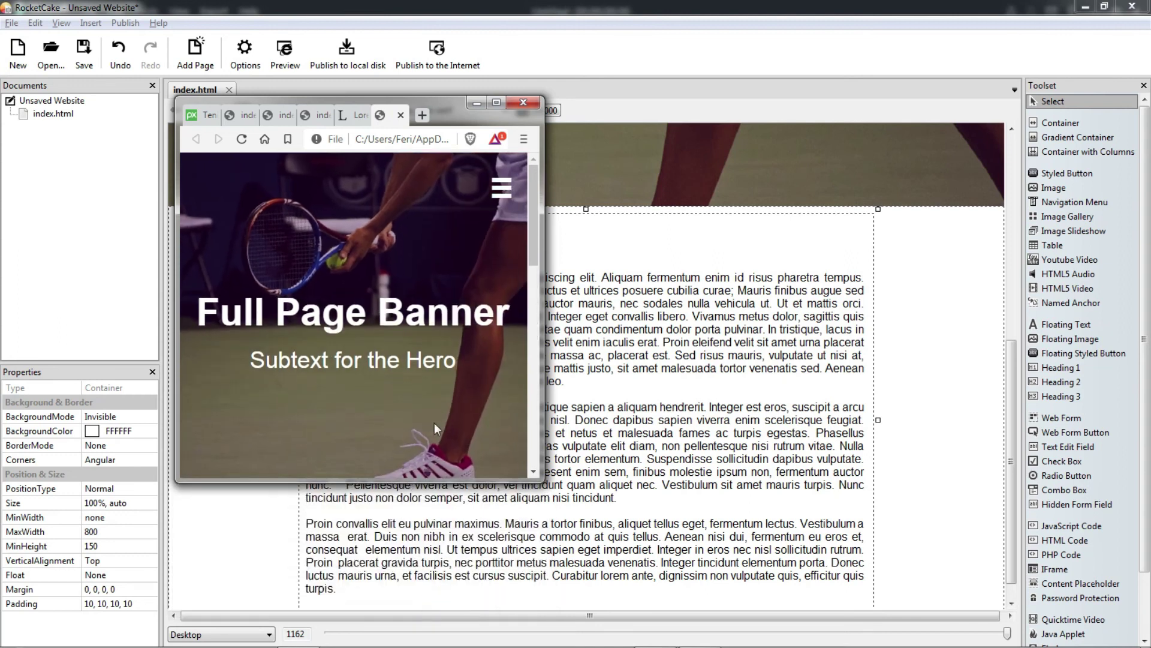
{"action": "scroll", "coordinate": [436, 416], "scroll_direction": "down", "scroll_amount": 3}
{"action": "scroll", "coordinate": [432, 451], "scroll_direction": "up", "scroll_amount": 3}
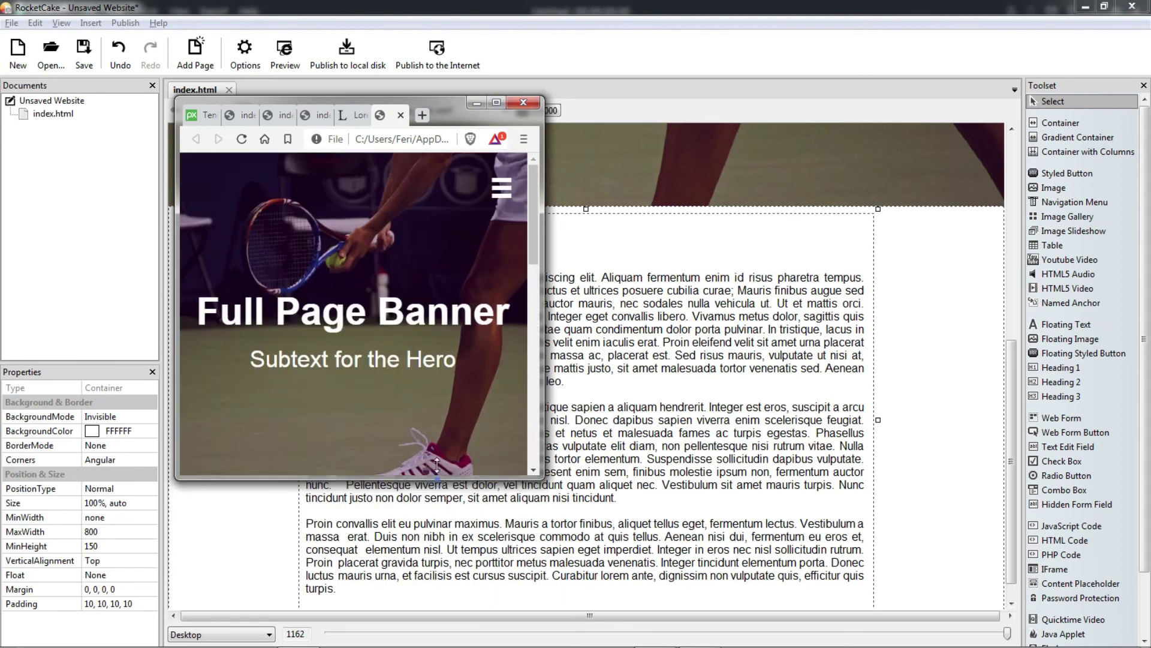
{"action": "left_click_drag", "start_coordinate": [437, 480], "coordinate": [437, 351]}
{"action": "scroll", "coordinate": [468, 312], "scroll_direction": "down", "scroll_amount": 3}
{"action": "scroll", "coordinate": [469, 317], "scroll_direction": "up", "scroll_amount": 3}
{"action": "left_click_drag", "start_coordinate": [462, 344], "coordinate": [407, 581]}
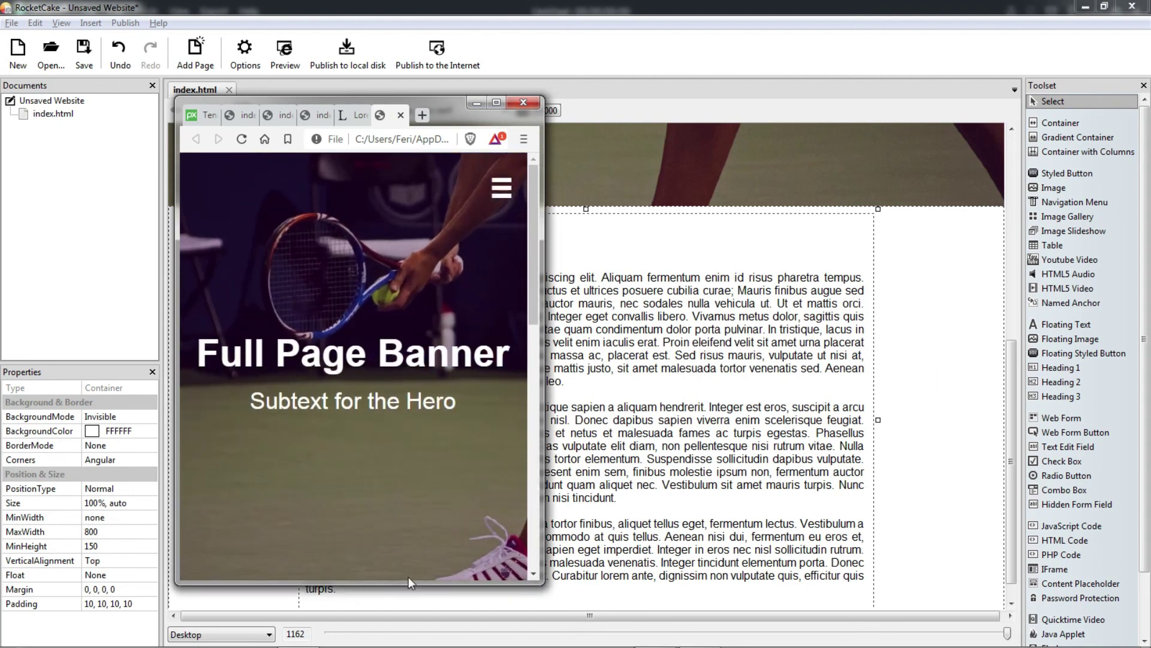
{"action": "scroll", "coordinate": [407, 568], "scroll_direction": "down", "scroll_amount": 3}
{"action": "scroll", "coordinate": [413, 533], "scroll_direction": "up", "scroll_amount": 3}
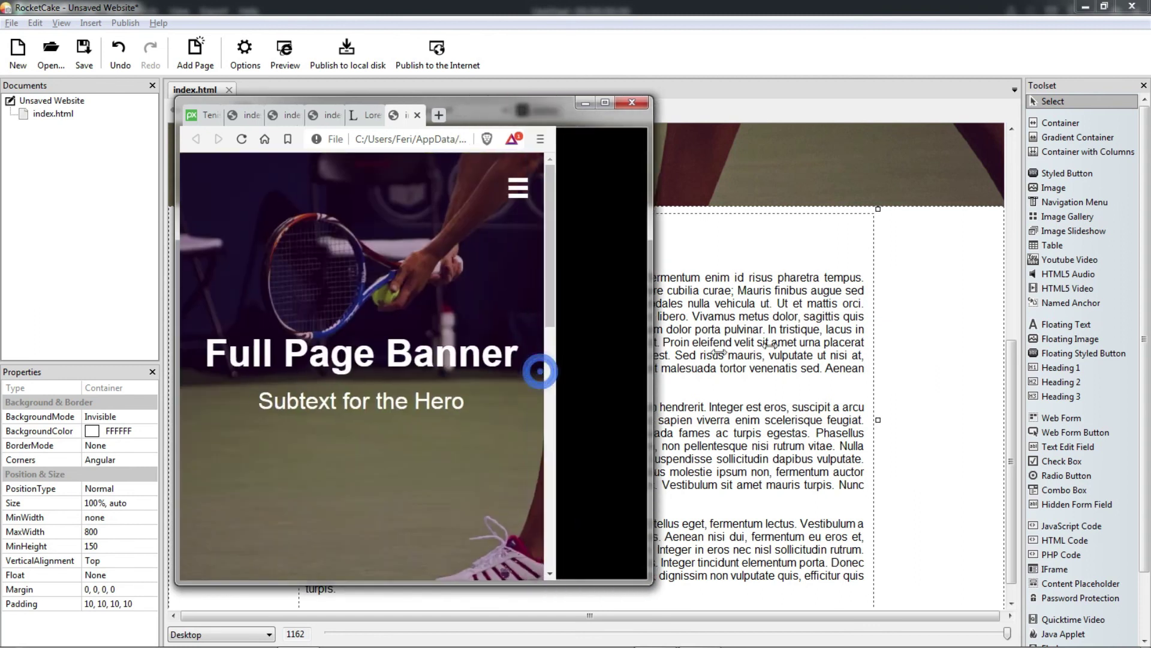
{"action": "left_click_drag", "start_coordinate": [543, 378], "coordinate": [1023, 325]}
{"action": "scroll", "coordinate": [721, 381], "scroll_direction": "down", "scroll_amount": 3}
{"action": "scroll", "coordinate": [721, 382], "scroll_direction": "up", "scroll_amount": 3}
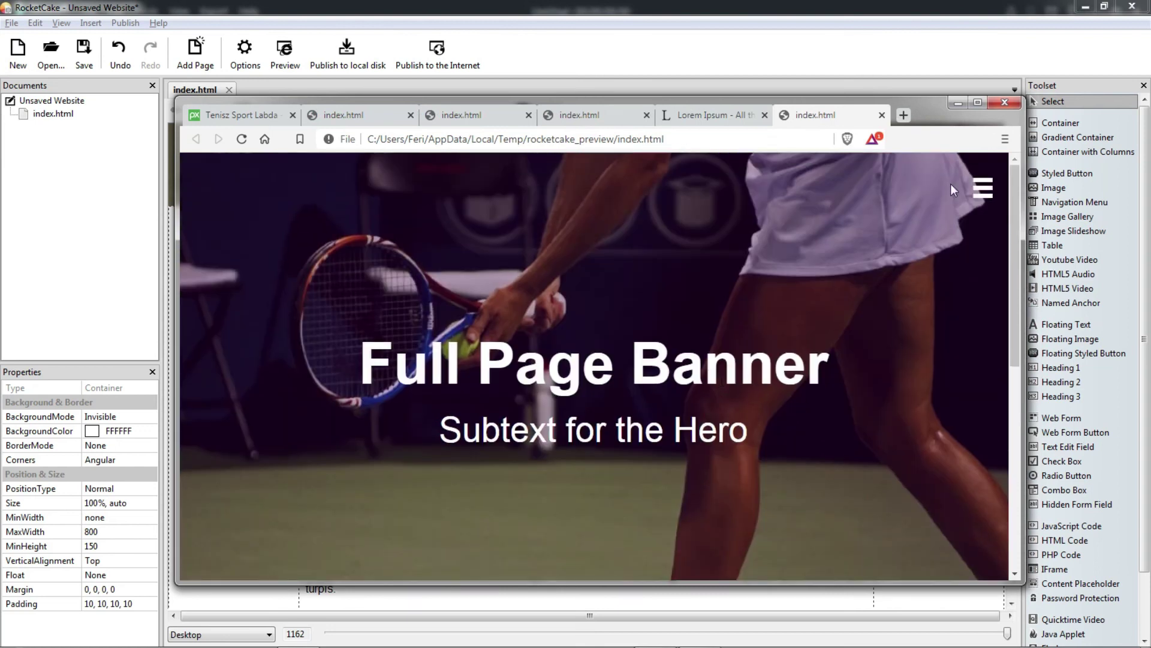
{"action": "left_click", "coordinate": [977, 102]}
{"action": "scroll", "coordinate": [909, 233], "scroll_direction": "down", "scroll_amount": 3}
{"action": "scroll", "coordinate": [906, 237], "scroll_direction": "up", "scroll_amount": 3}
- Type 'rocketcaketutorials.com' below the article and centre it
{"action": "key", "text": "alt+Tab"}
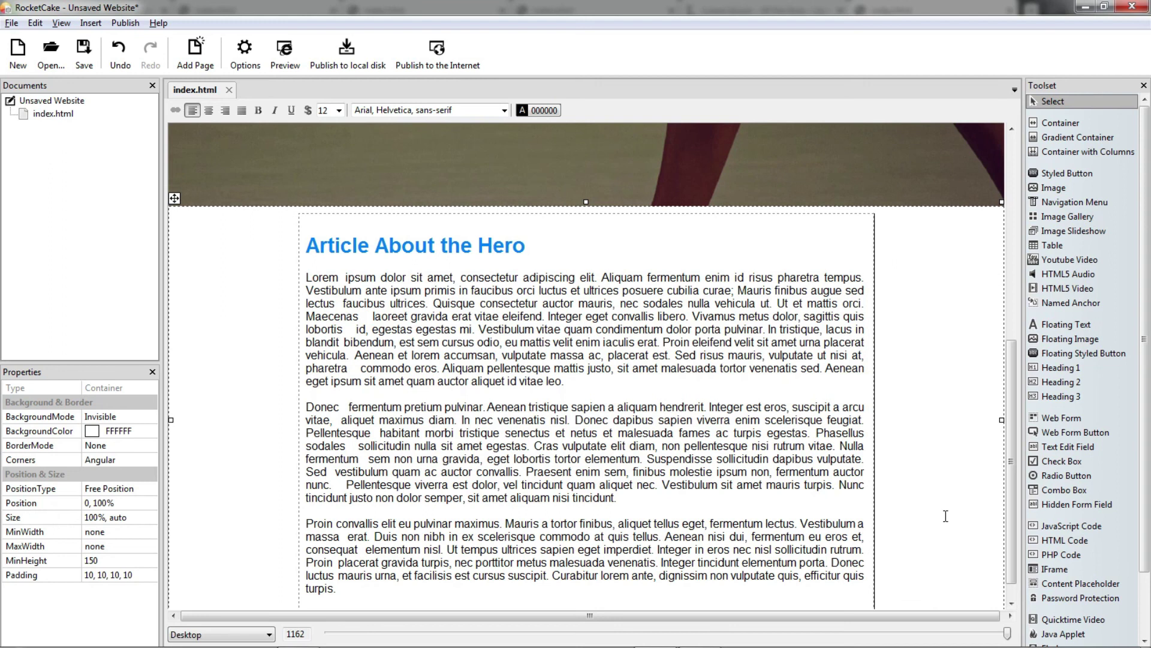
{"action": "scroll", "coordinate": [945, 516], "scroll_direction": "down", "scroll_amount": 2}
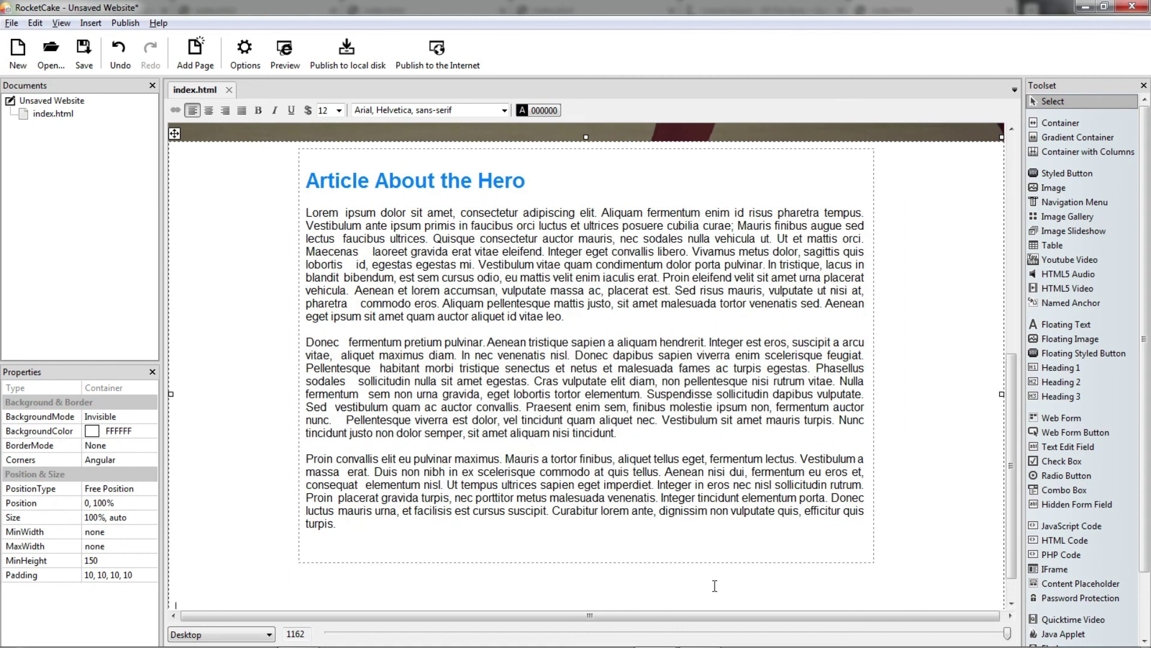
{"action": "left_click_drag", "start_coordinate": [1011, 405], "coordinate": [1011, 423]}
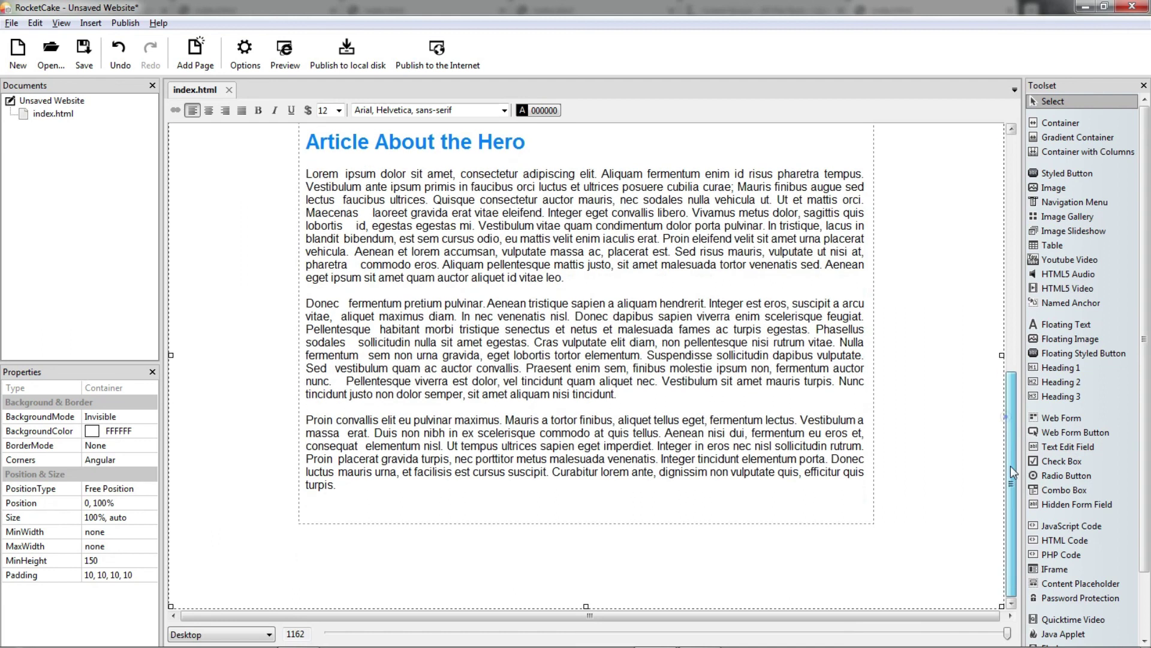
{"action": "left_click", "coordinate": [622, 546]}
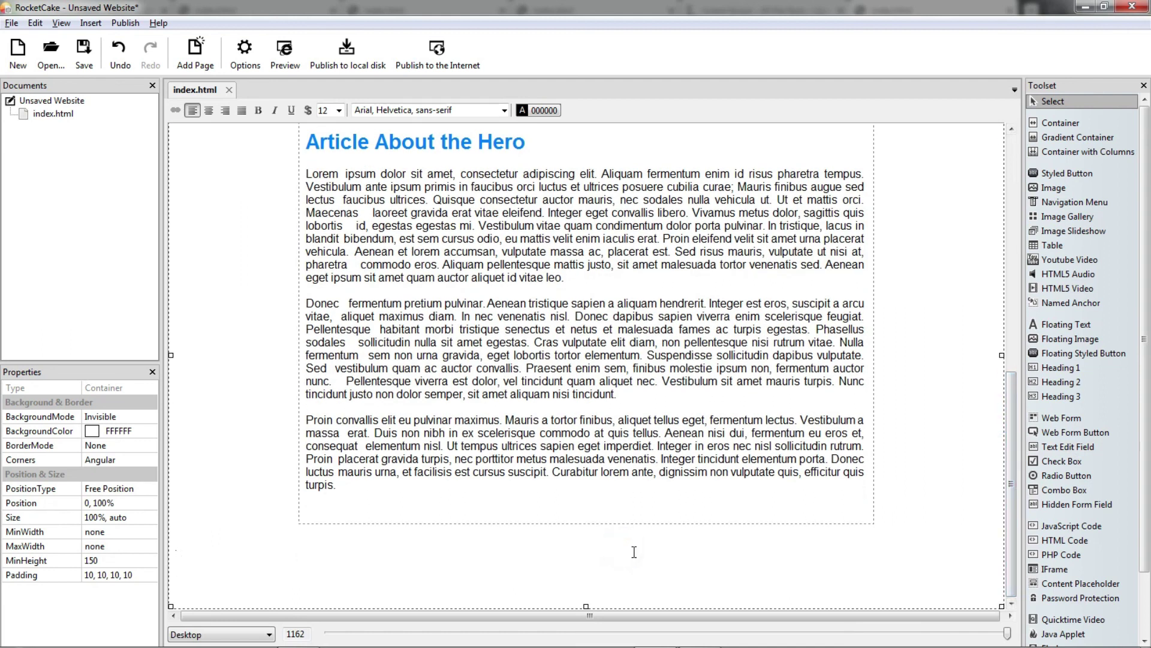
{"action": "type", "text": "rocker"}
{"action": "type", "text": "tcaketutorials.com"}
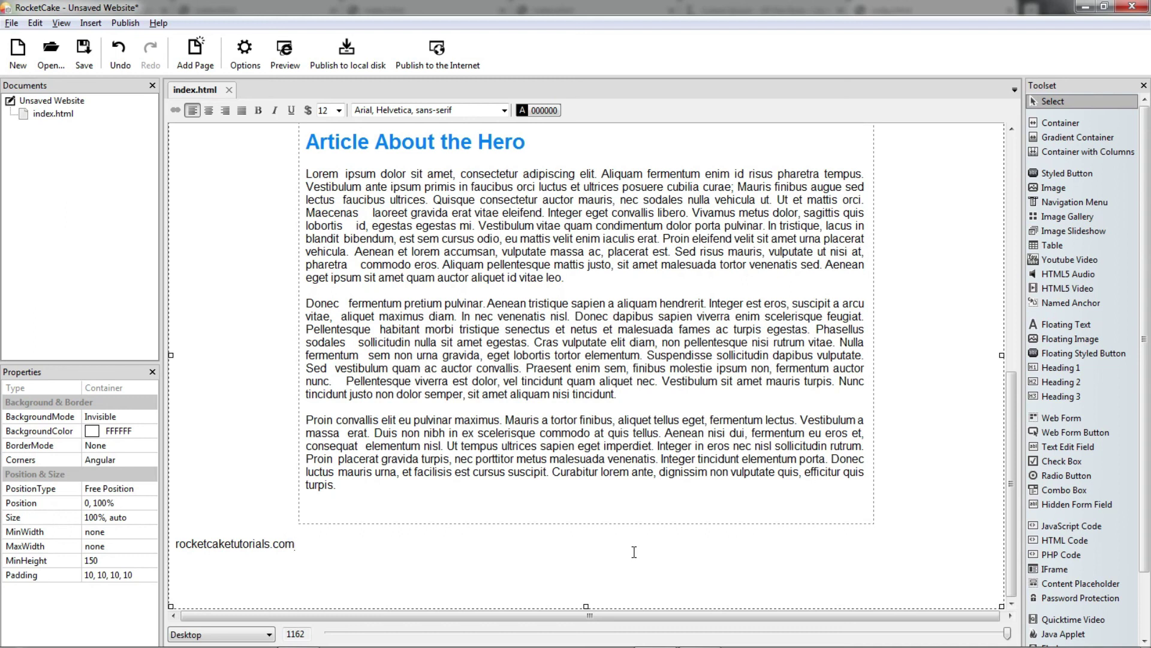
{"action": "key", "text": "ctrl+a"}
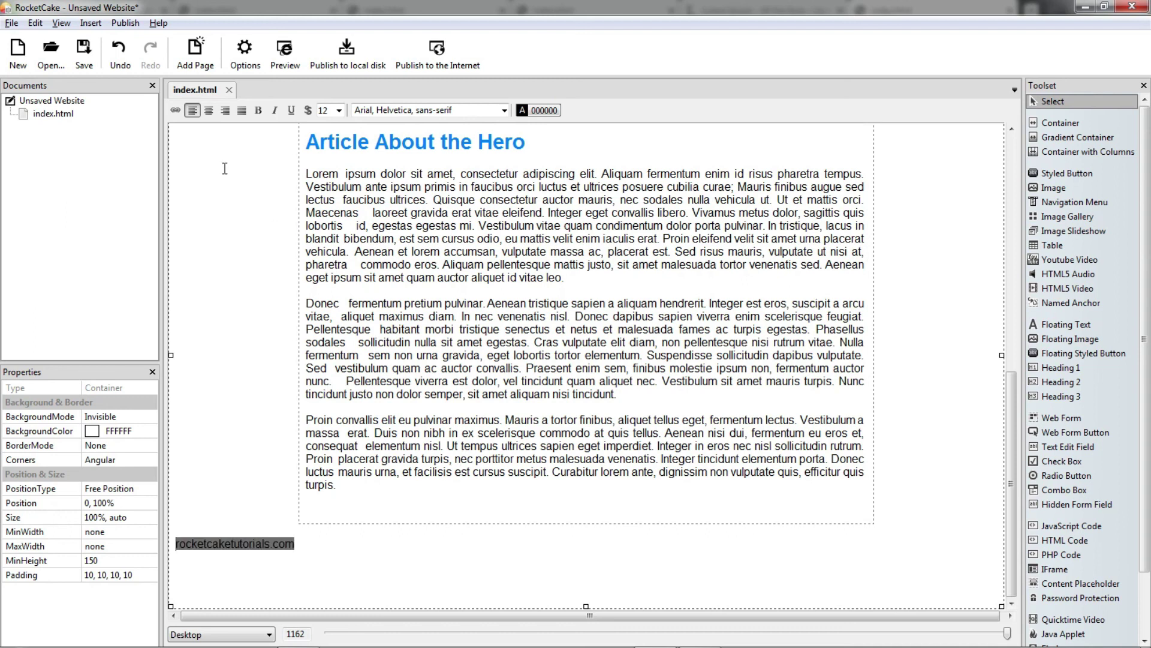
{"action": "left_click", "coordinate": [209, 111]}
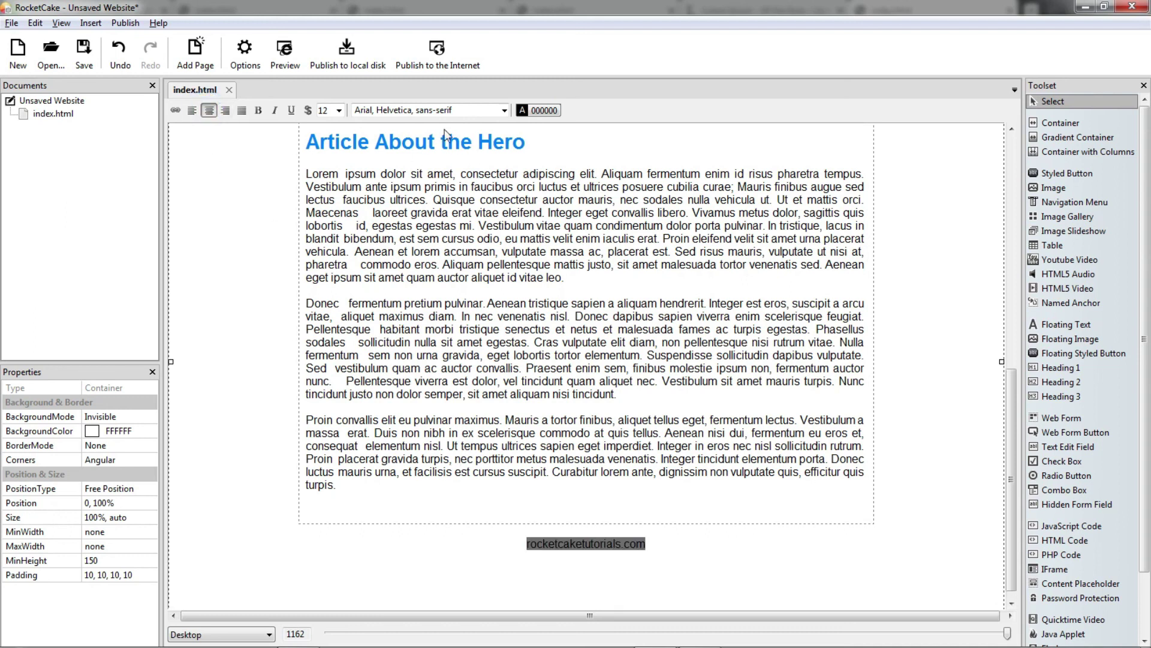
- Make the footer blue 0080FF, size 40 and bold, then preview the page
{"action": "left_click", "coordinate": [545, 109]}
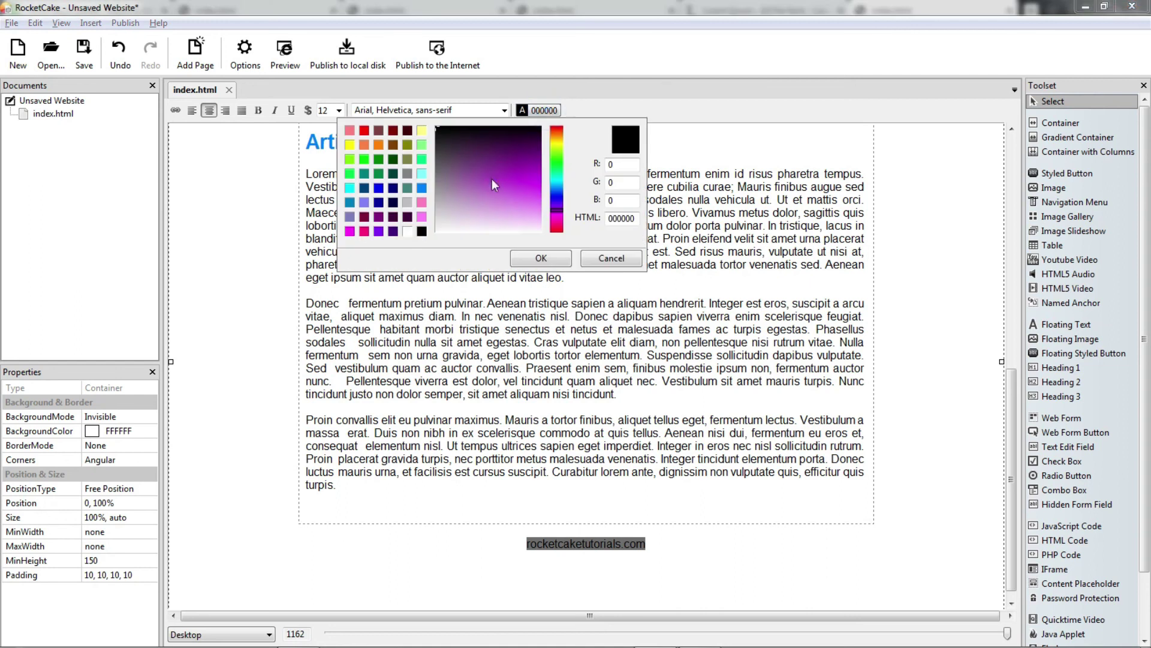
{"action": "left_click", "coordinate": [421, 188]}
{"action": "left_click", "coordinate": [531, 257]}
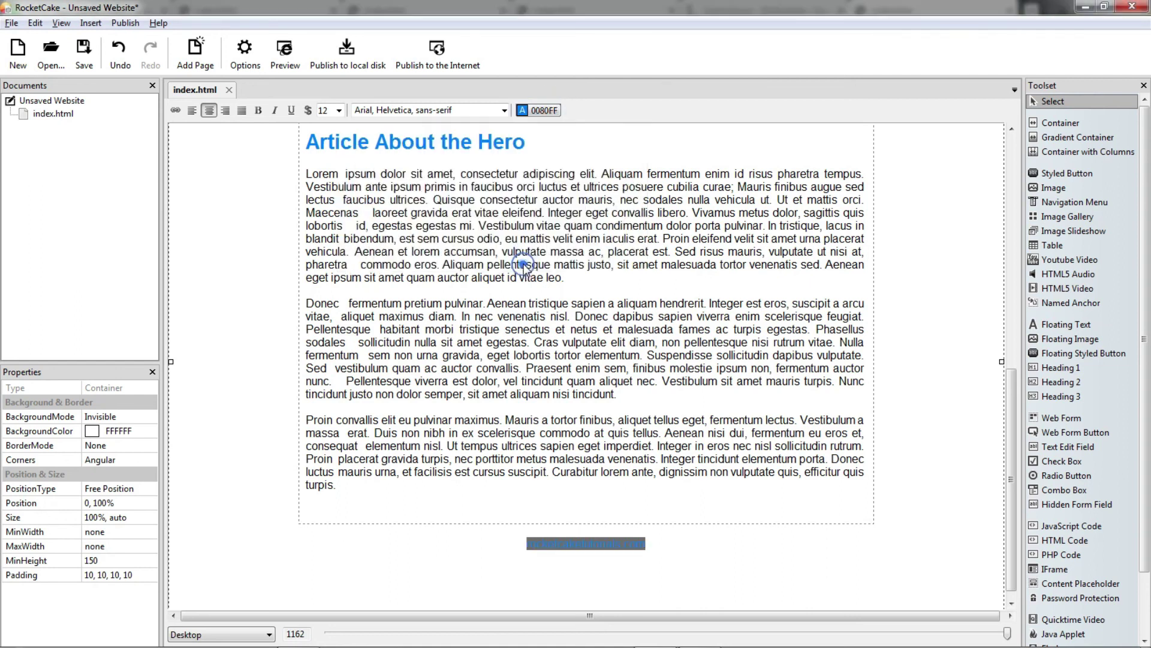
{"action": "left_click", "coordinate": [339, 110]}
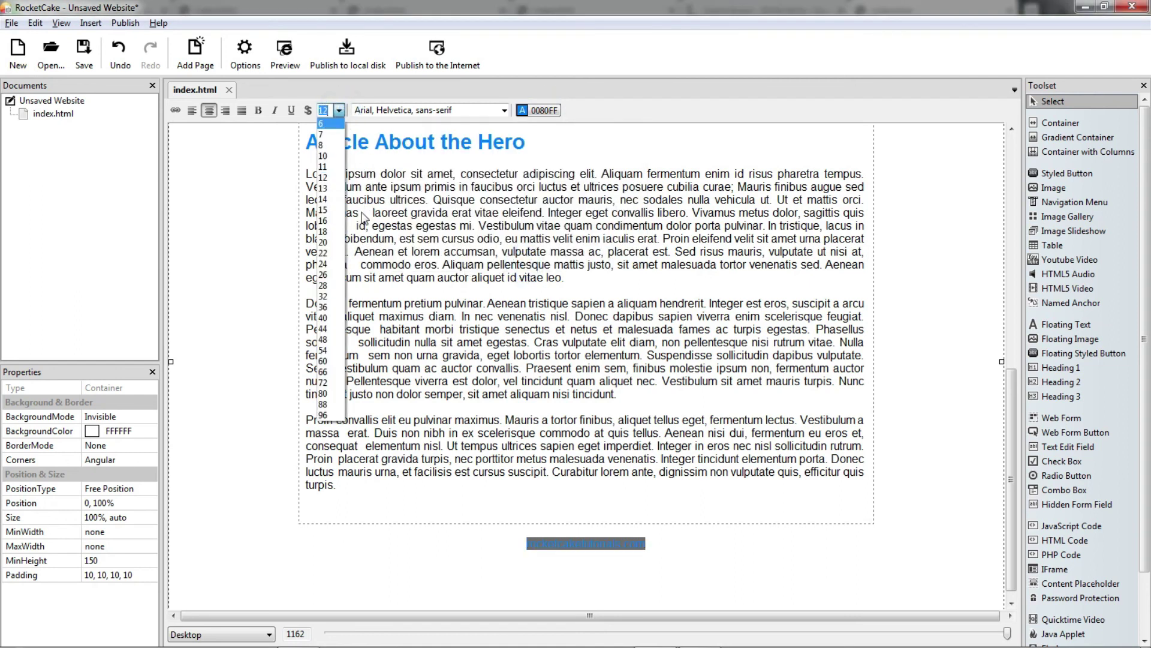
{"action": "left_click", "coordinate": [335, 318]}
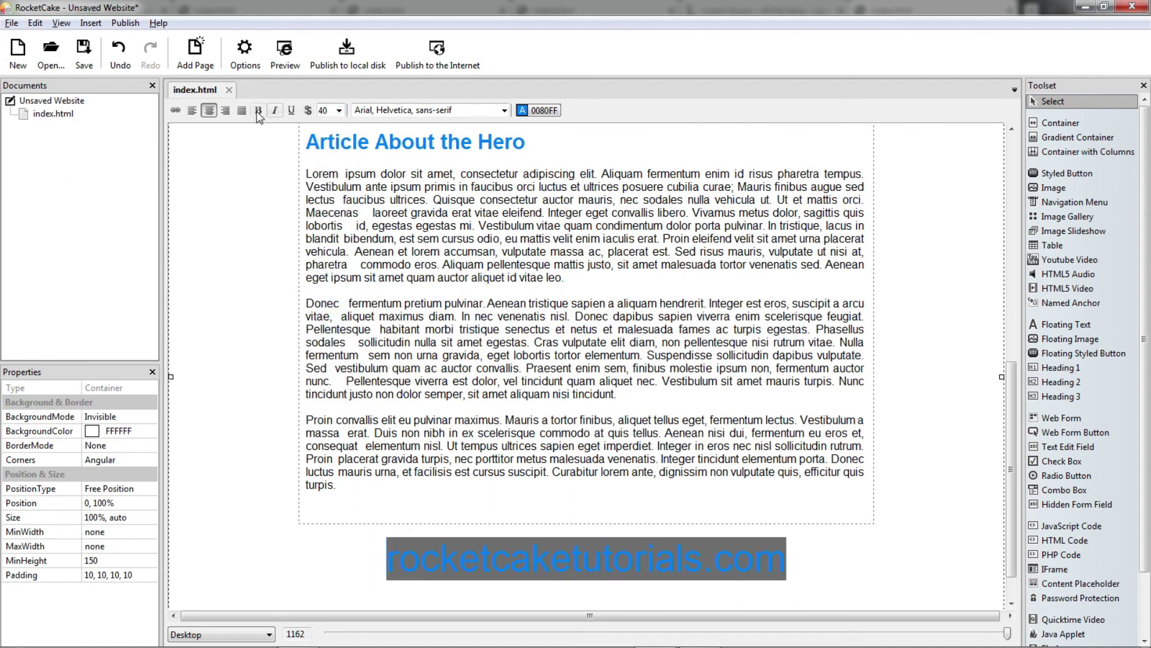
{"action": "left_click", "coordinate": [258, 111]}
{"action": "left_click", "coordinate": [339, 549]}
{"action": "scroll", "coordinate": [340, 550], "scroll_direction": "down", "scroll_amount": 1}
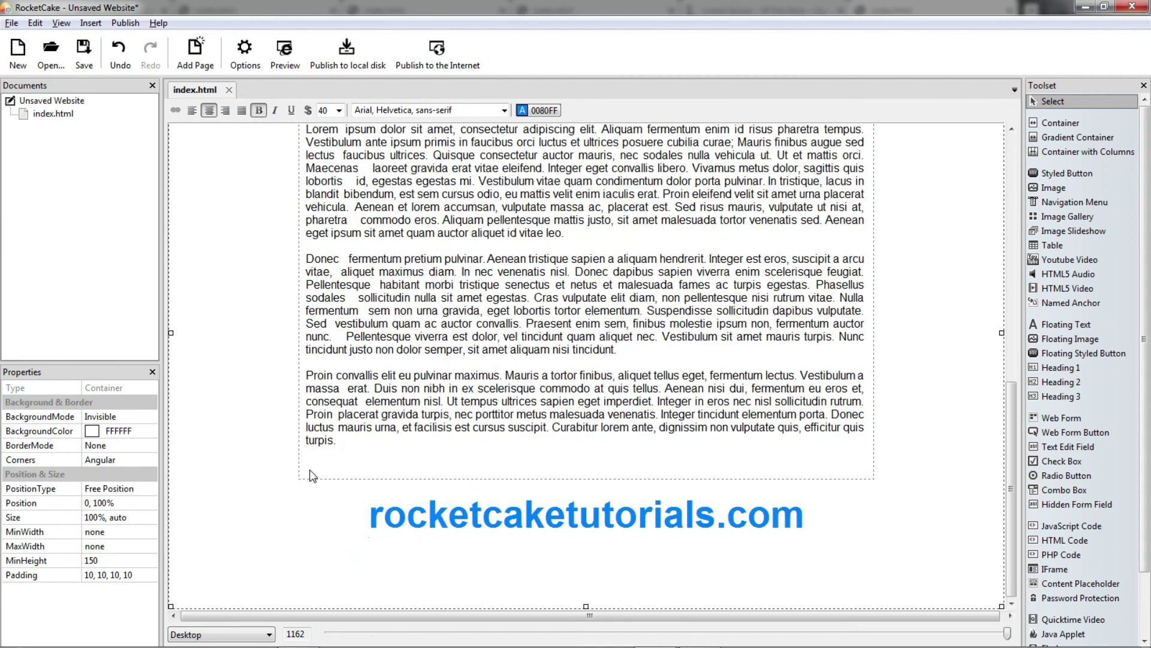
{"action": "scroll", "coordinate": [310, 475], "scroll_direction": "down", "scroll_amount": 1}
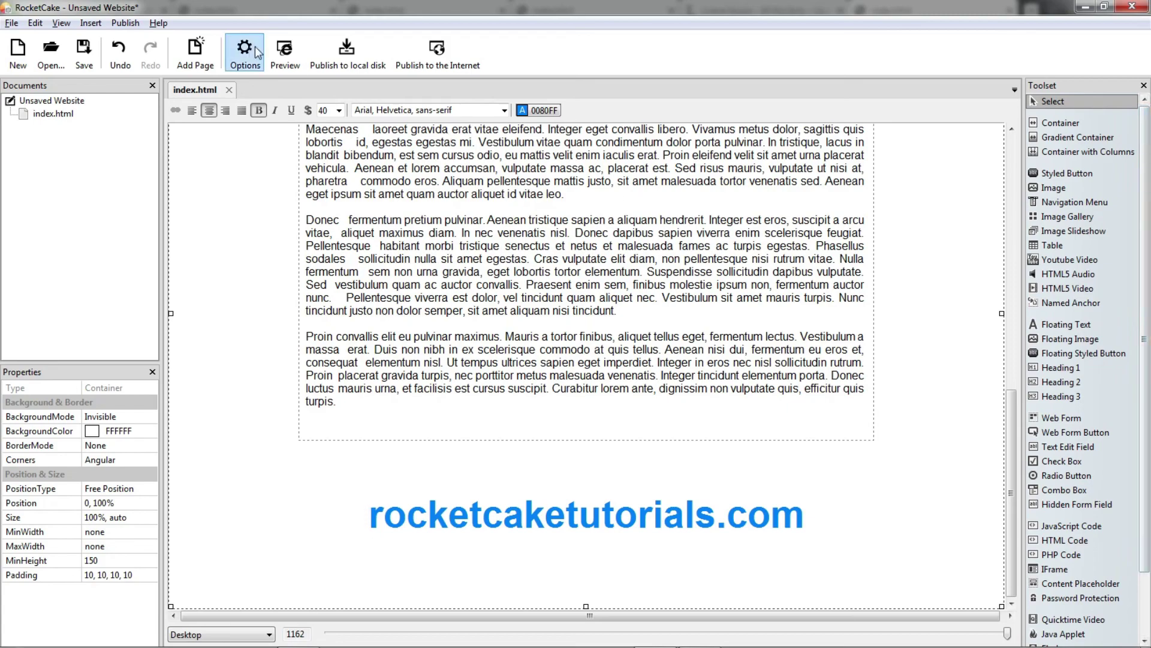
{"action": "left_click", "coordinate": [277, 61]}
{"action": "scroll", "coordinate": [461, 195], "scroll_direction": "down", "scroll_amount": 5}
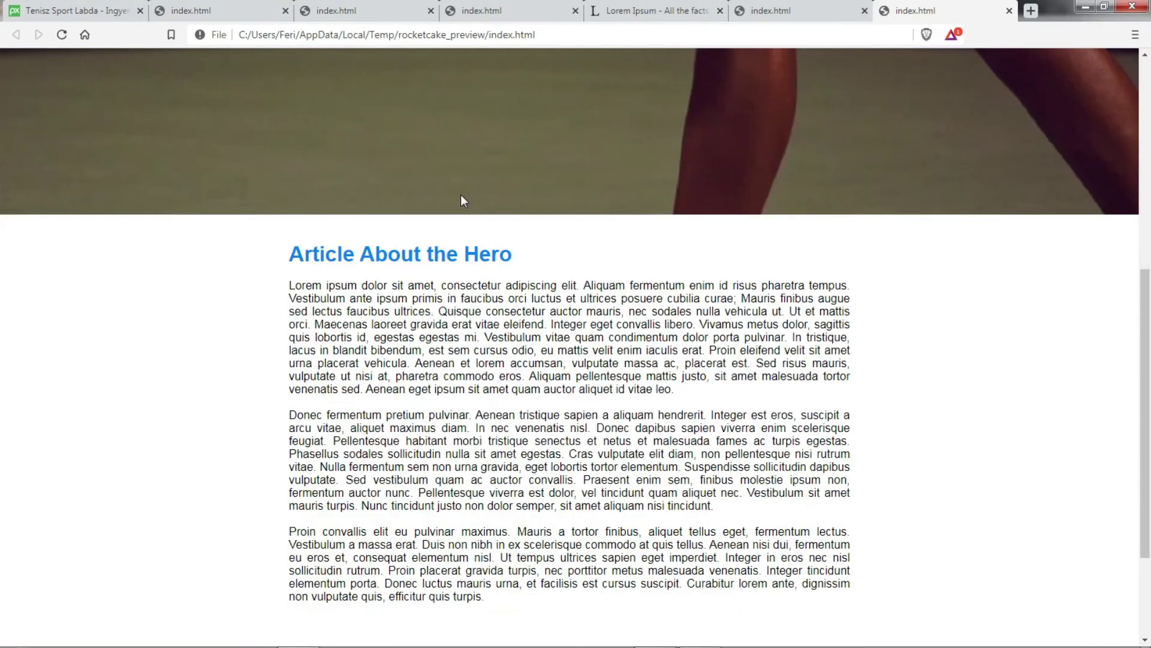